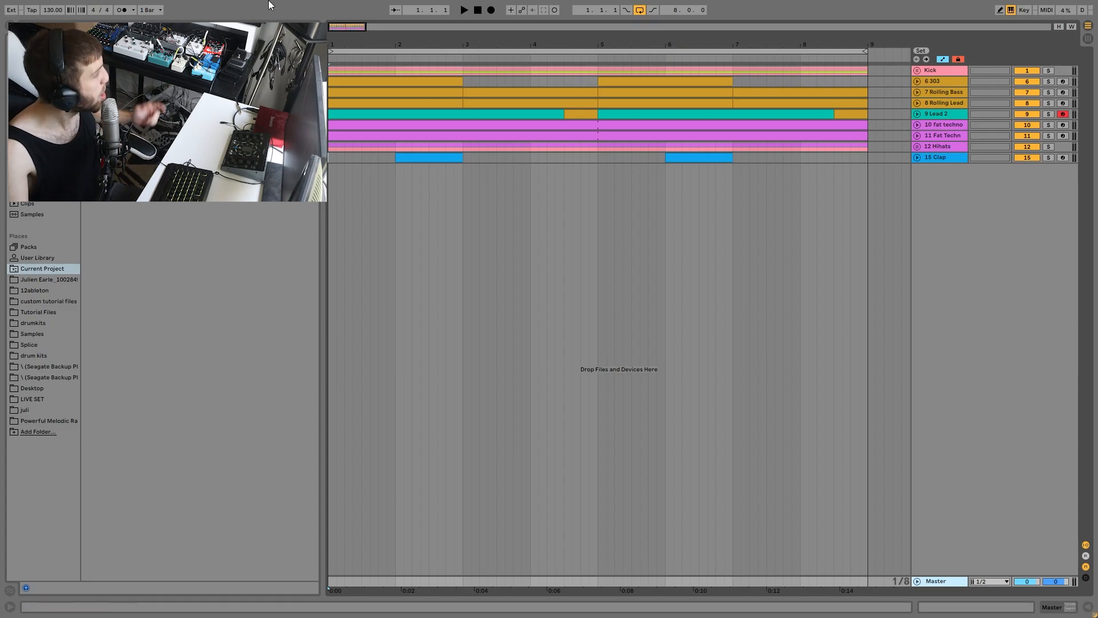
Step: Unfold the Kick group, solo it, shrink the Ghost Bass track's height slightly and listen to the group
left_click(916, 71)
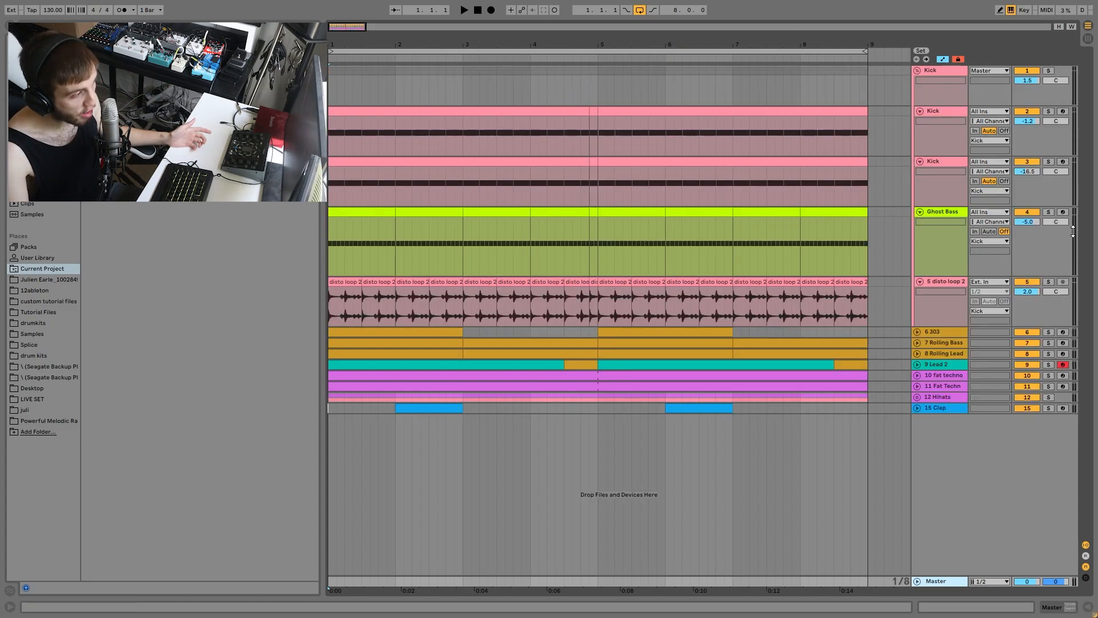
left_click(1048, 70)
key("space")
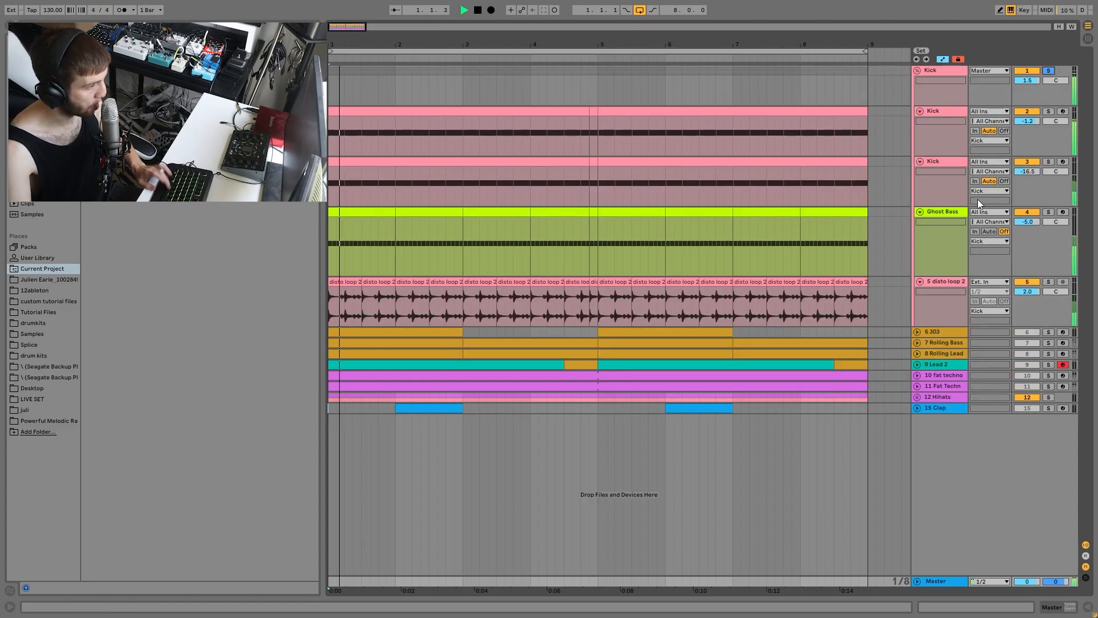
left_click_drag(941, 275, 944, 256)
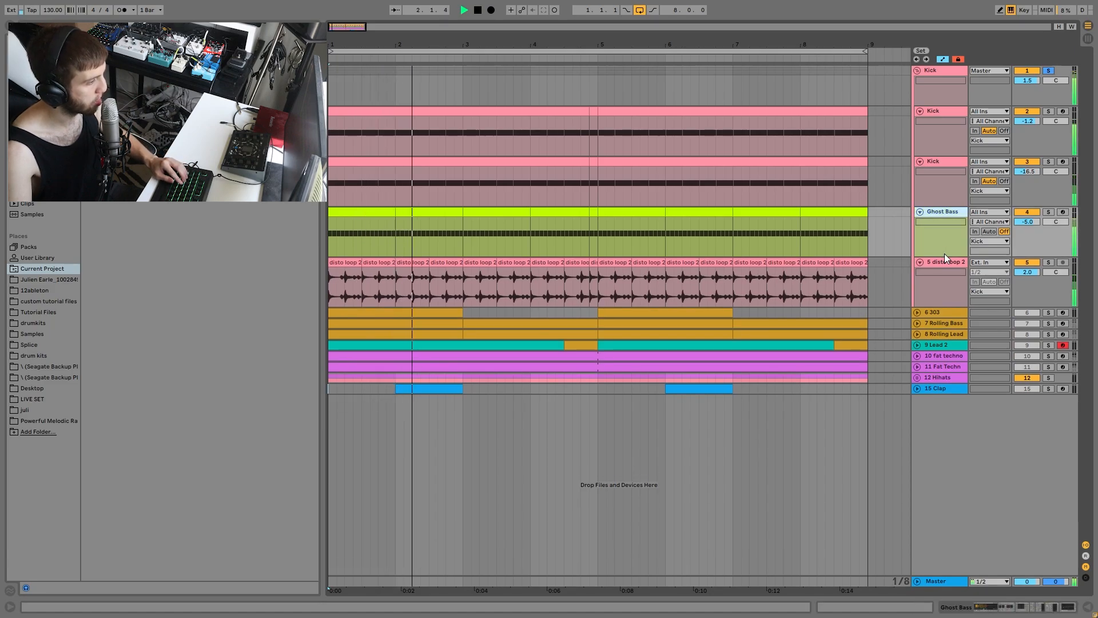
key("space")
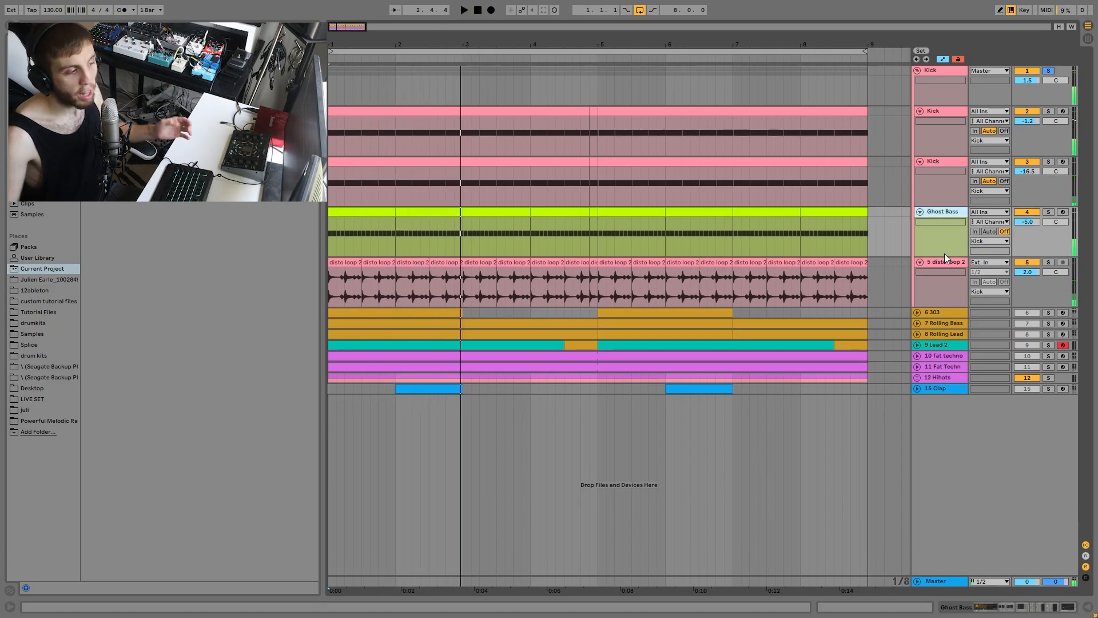
Step: Solo the first Kick track inside the group, show its devices and listen to it alone
left_click(1048, 111)
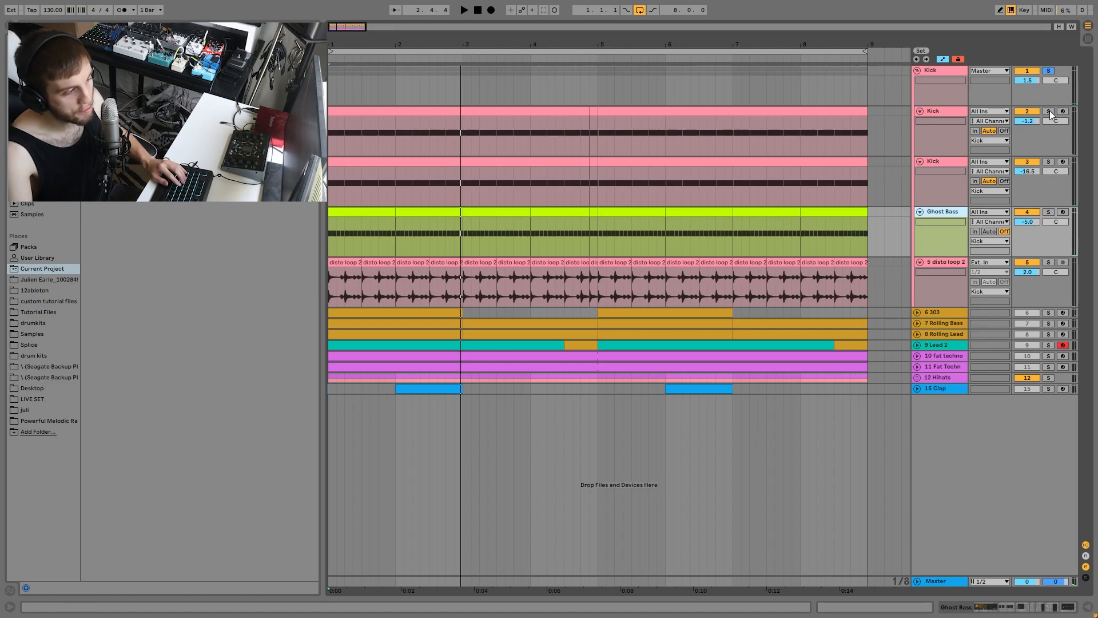
key("space")
double_click(942, 111)
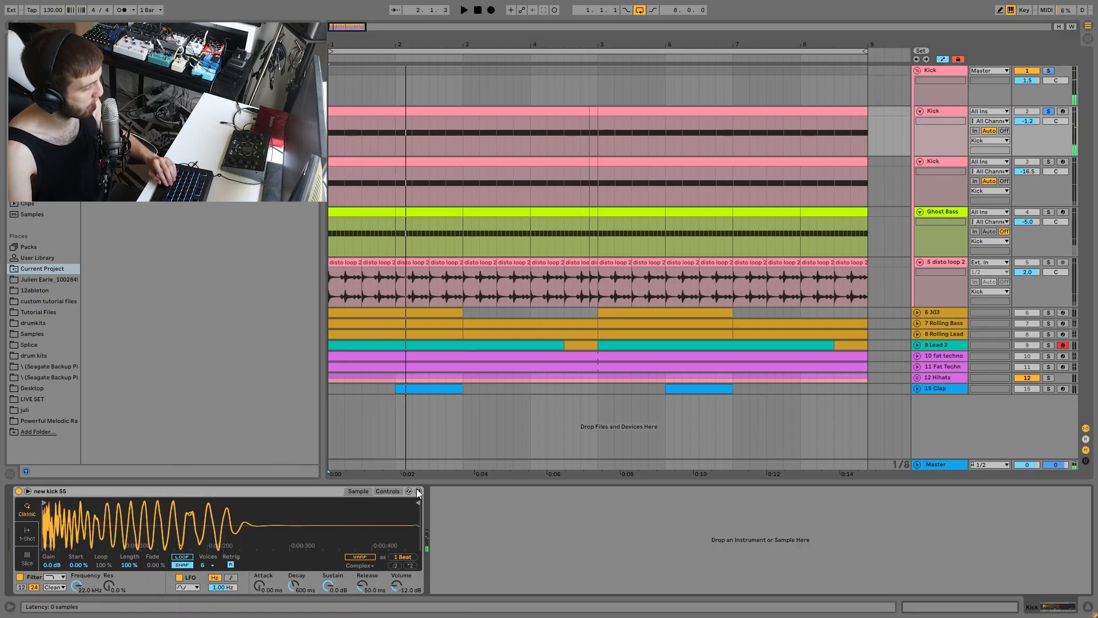
key("space")
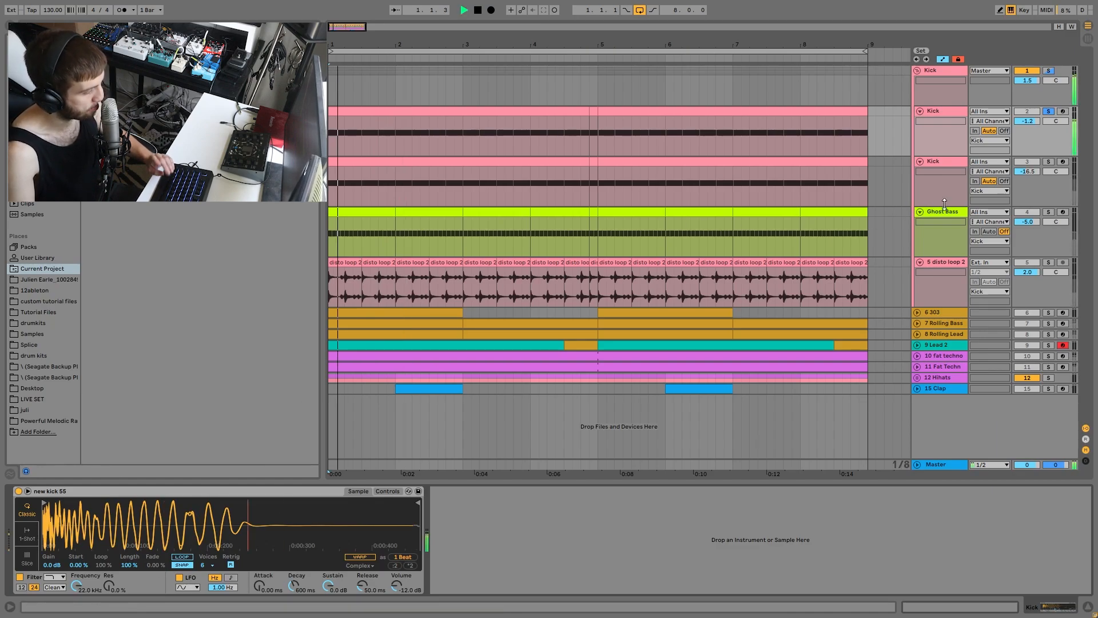
Step: Solo the Ghost Bass track alone and show its device chain
left_click(1048, 211)
left_click(947, 215)
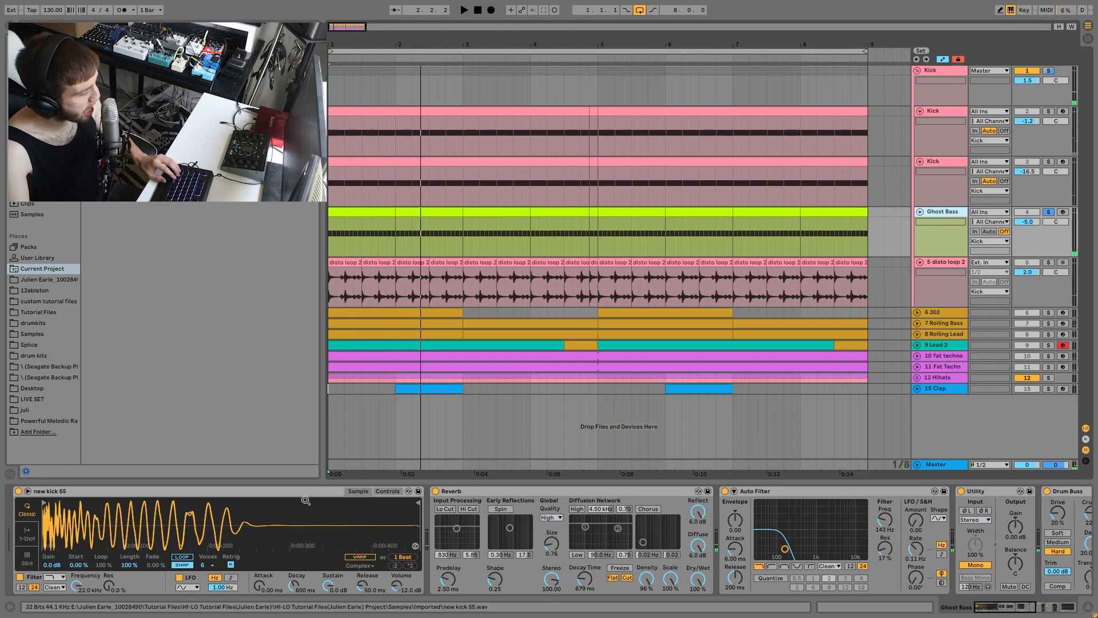
scroll(320, 537, "right", 3)
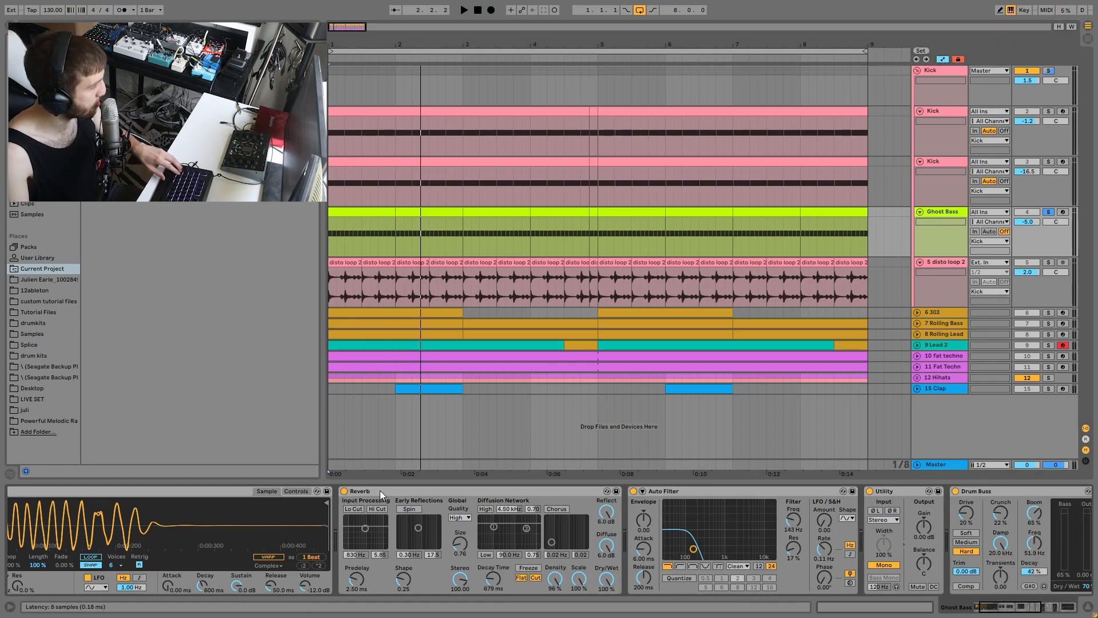
Step: Examine the MIDI notes of the first Ghost Bass clip during playback, and return to the track's devices
double_click(352, 212)
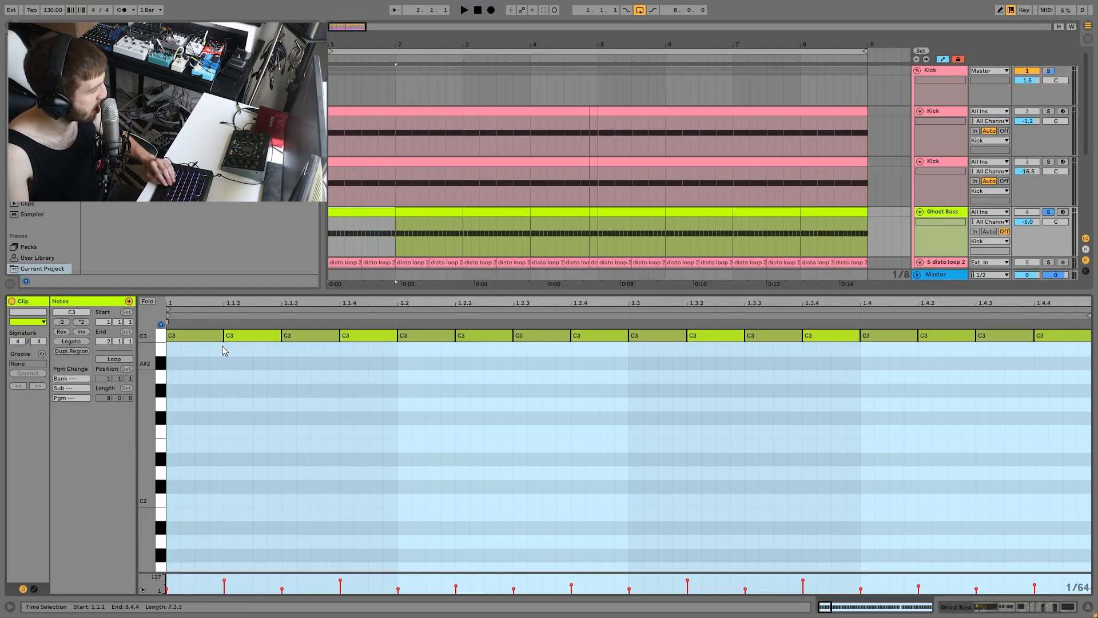
key("space")
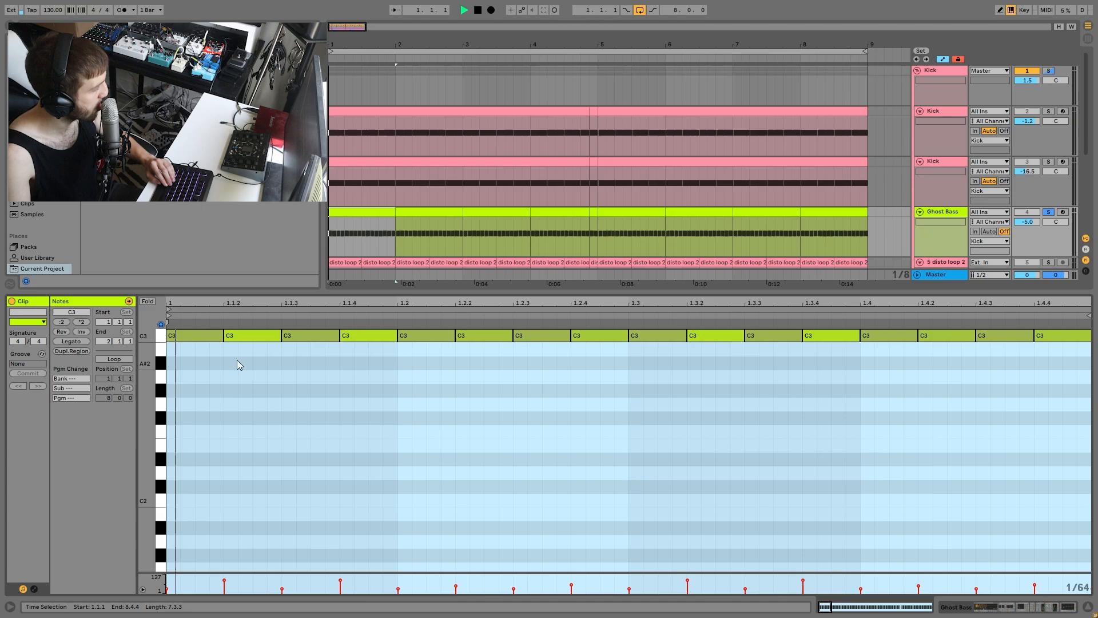
left_click(941, 212)
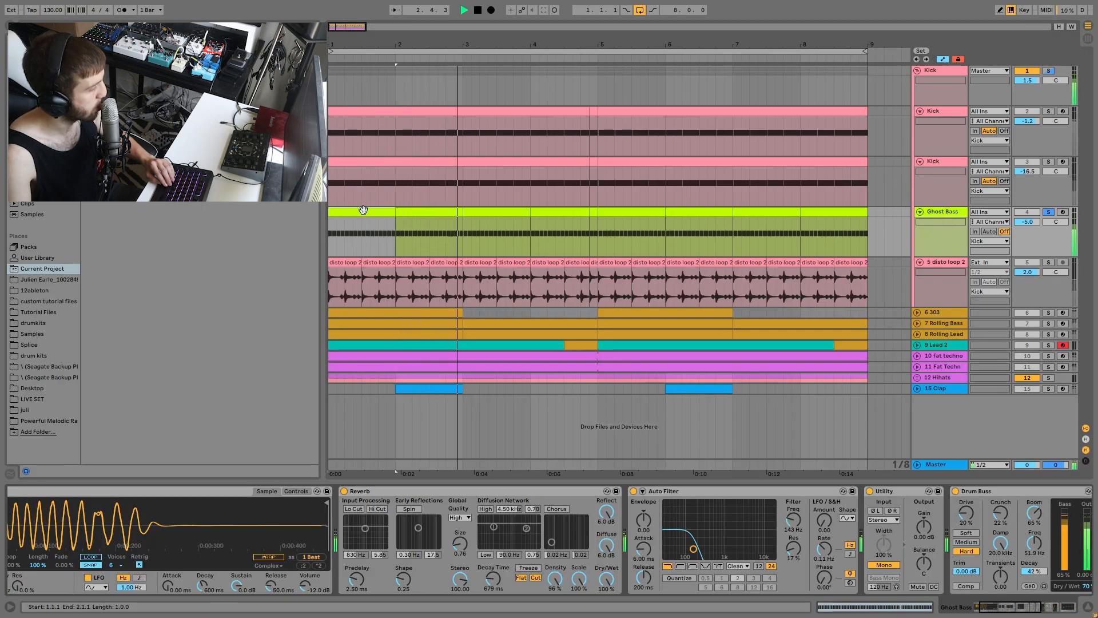
key("space")
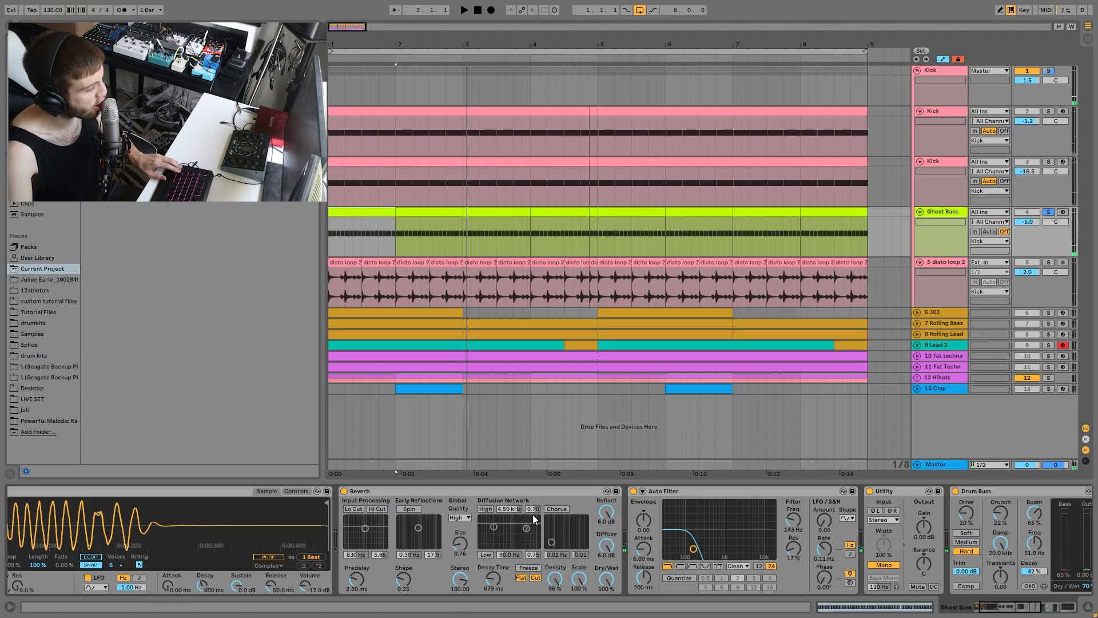
Step: Review the Ghost Bass device chain from Reverb and Auto Filter through Utility, Drum Buss, Compressor and EQ Eight
scroll(625, 557, "left", 2)
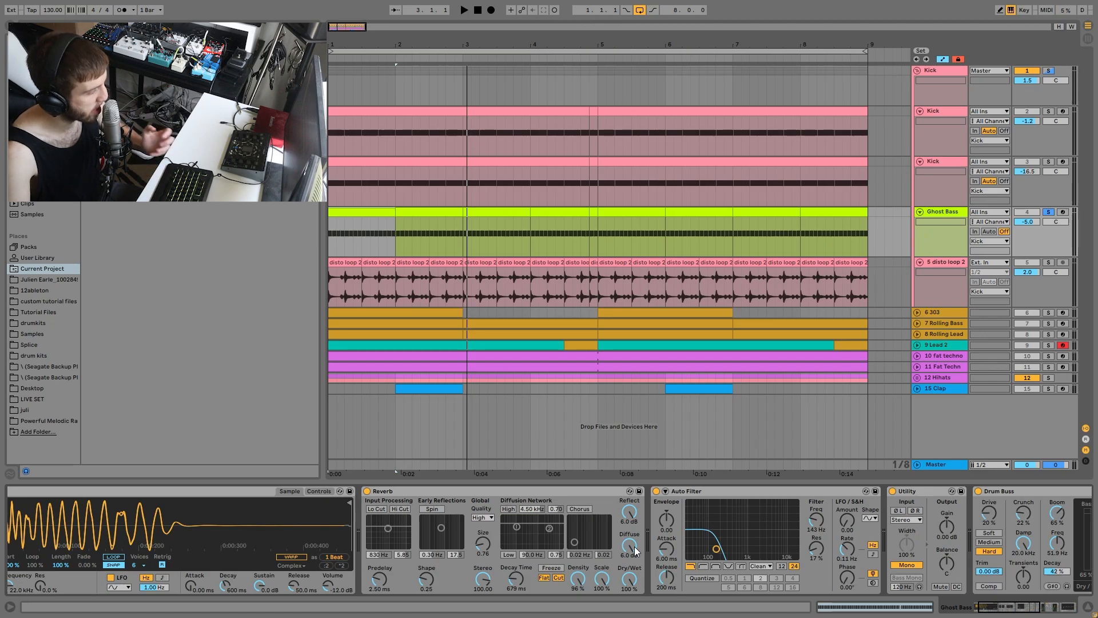
key("space")
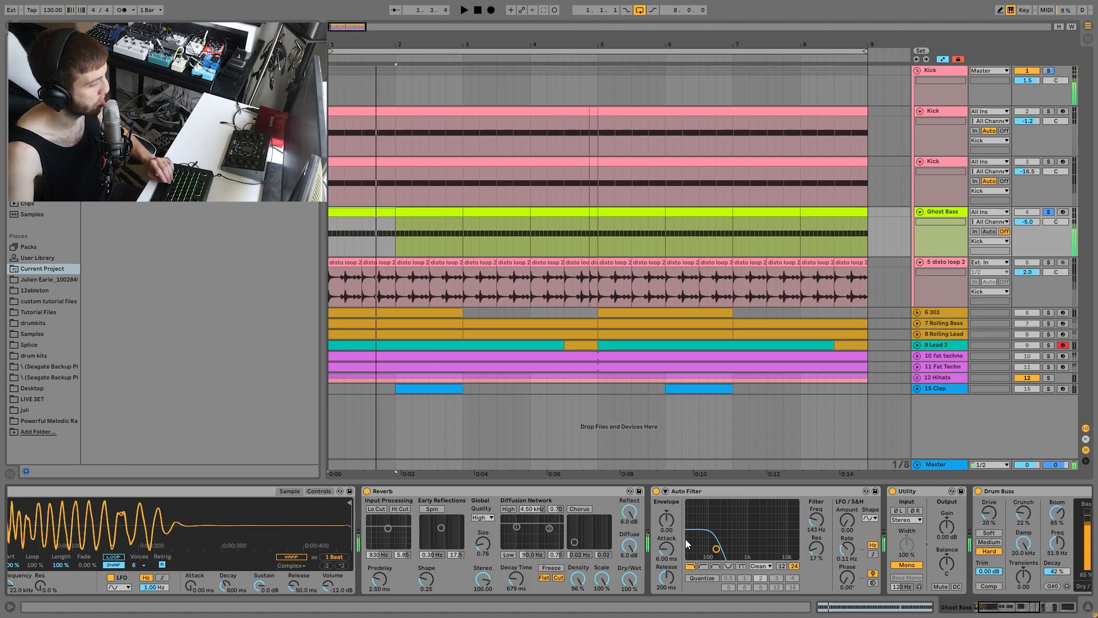
scroll(695, 540, "down", 5)
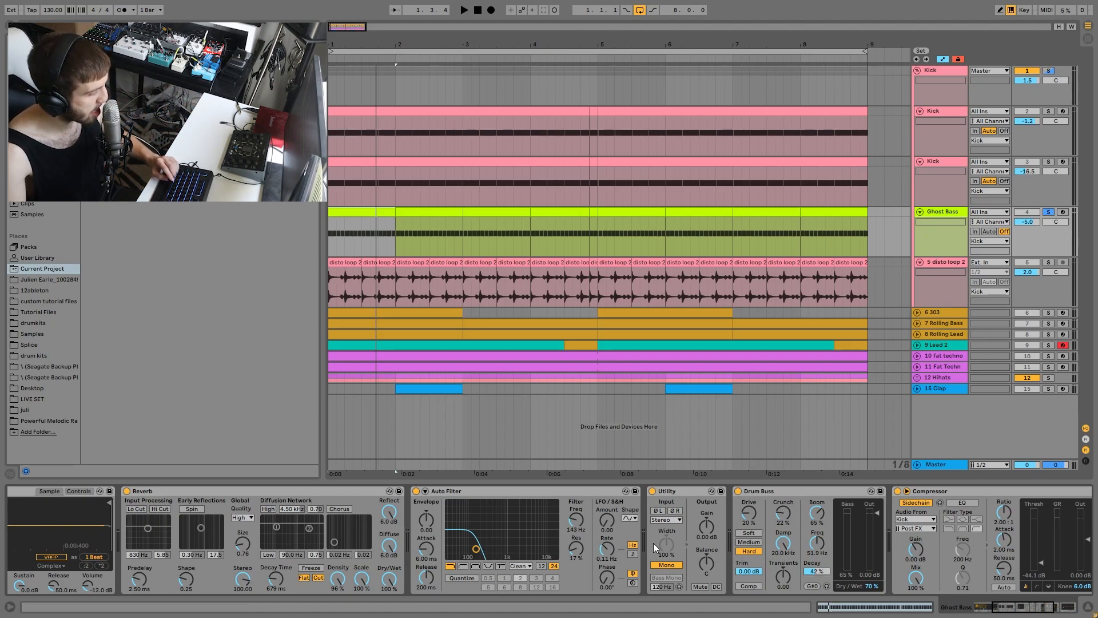
scroll(850, 527, "right", 3)
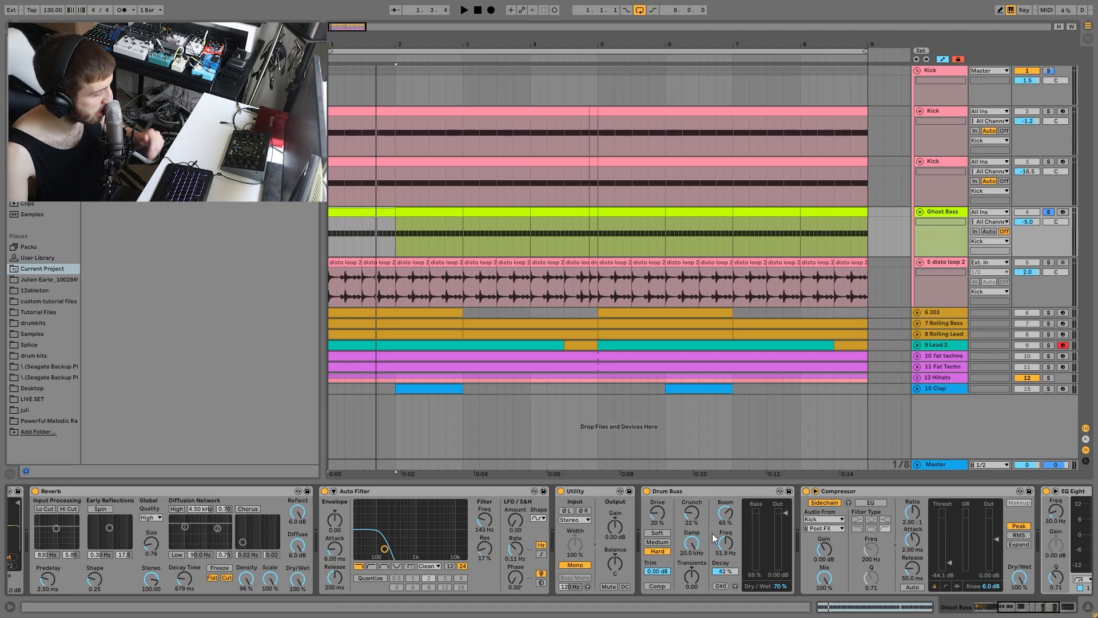
scroll(732, 554, "right", 9)
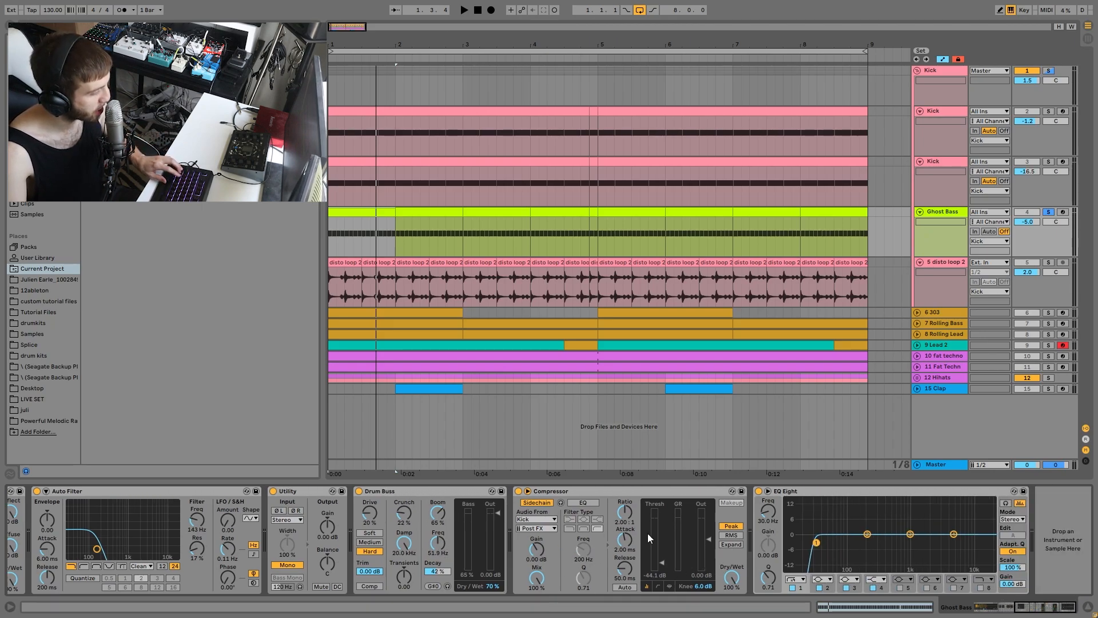
Step: Play the soloed Ghost Bass and examine the sidechained Compressor's threshold and the EQ Eight low cut
key("space")
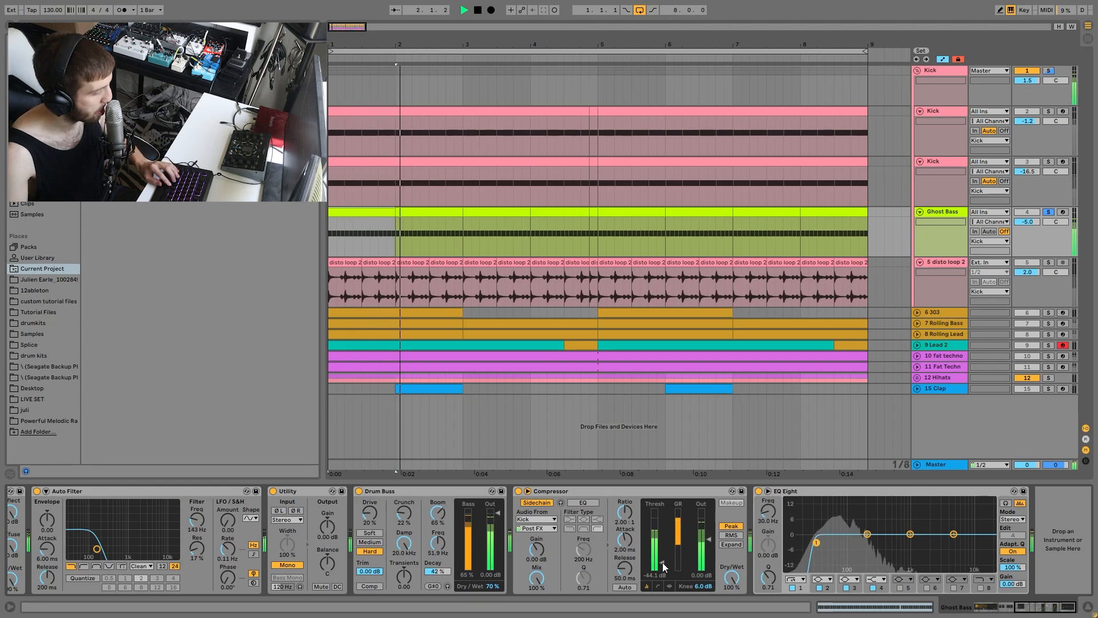
left_click(663, 562)
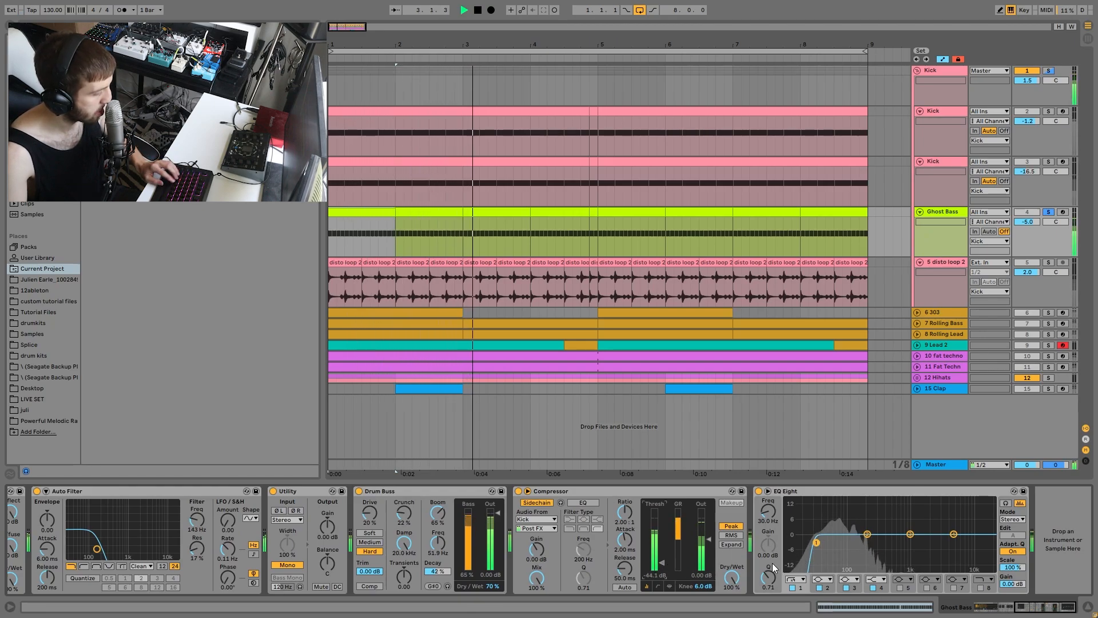
key("space")
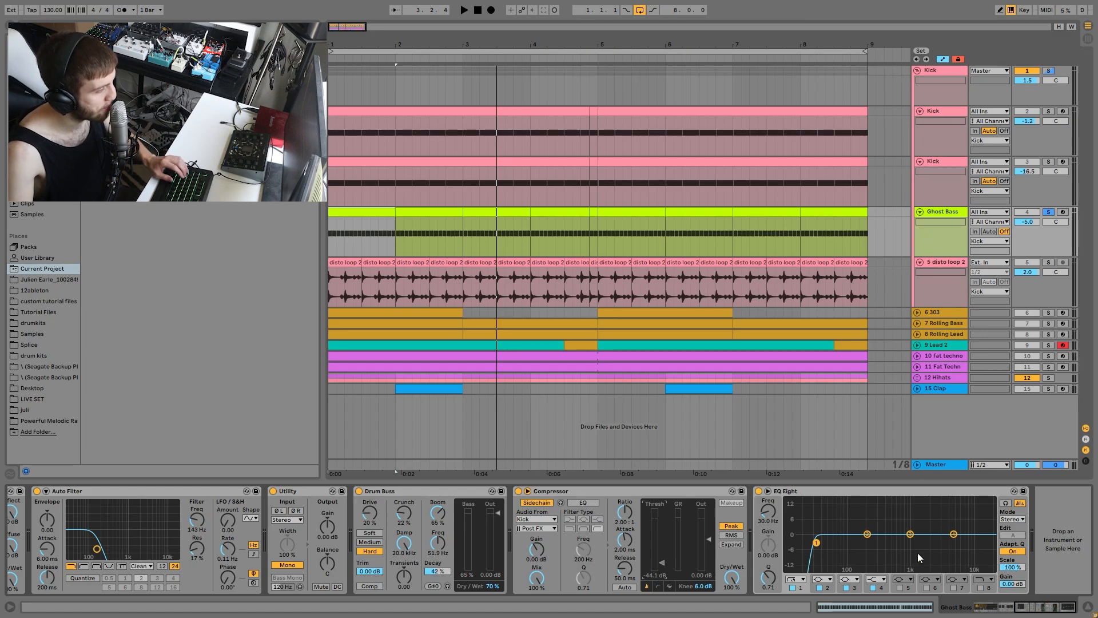
key("space")
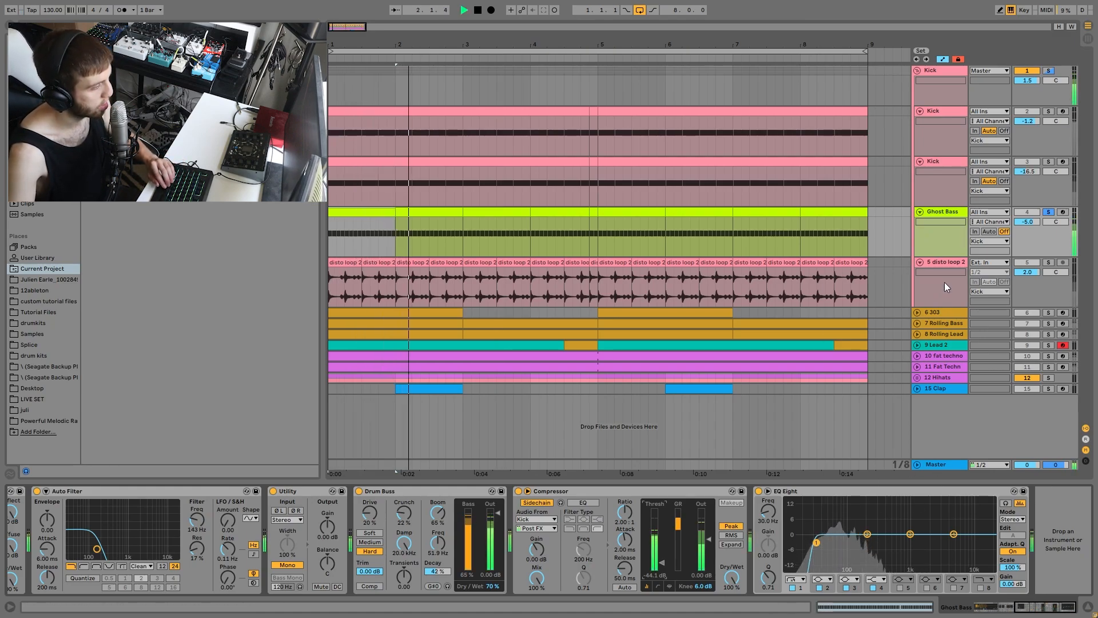
key("space")
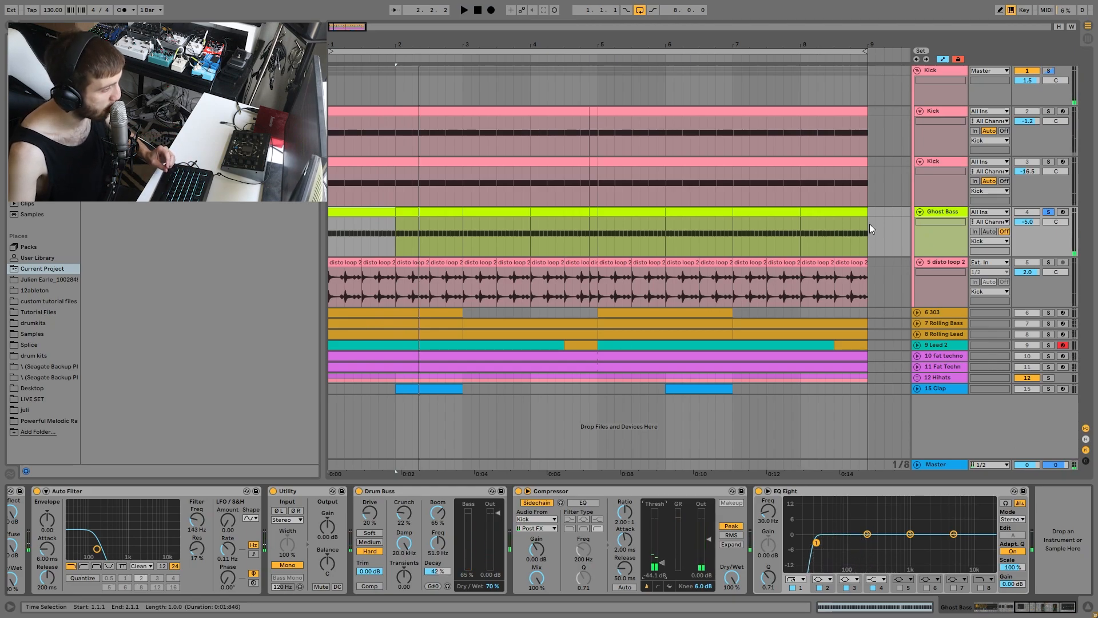
Step: Listen to the Ghost Bass and first Kick with the second Kick soloed in and out, and show the second Kick's devices
key("space")
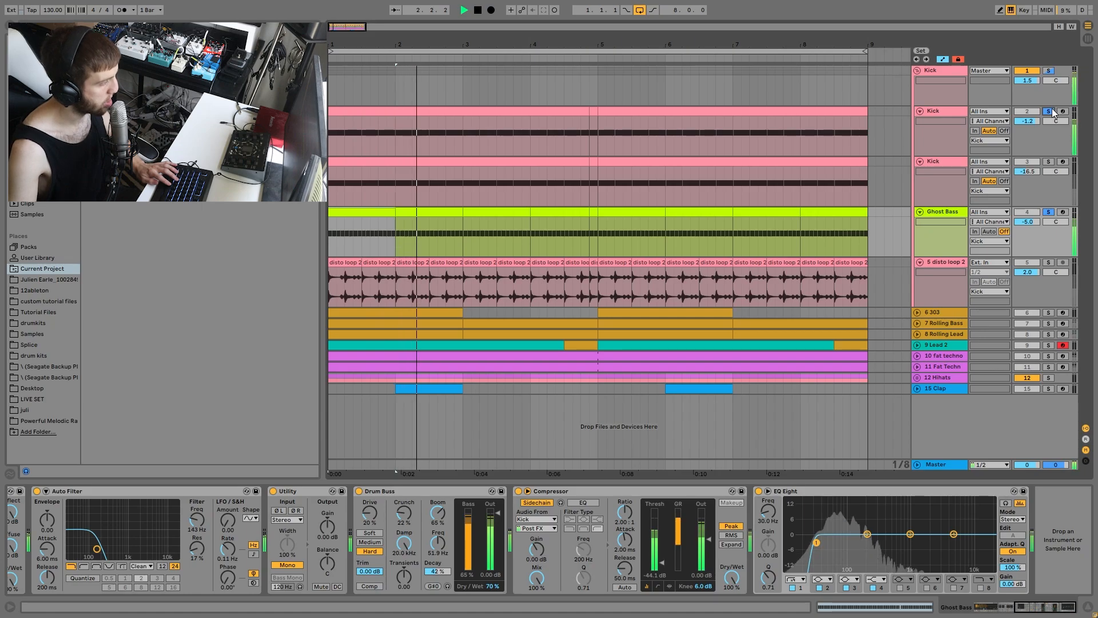
key("space")
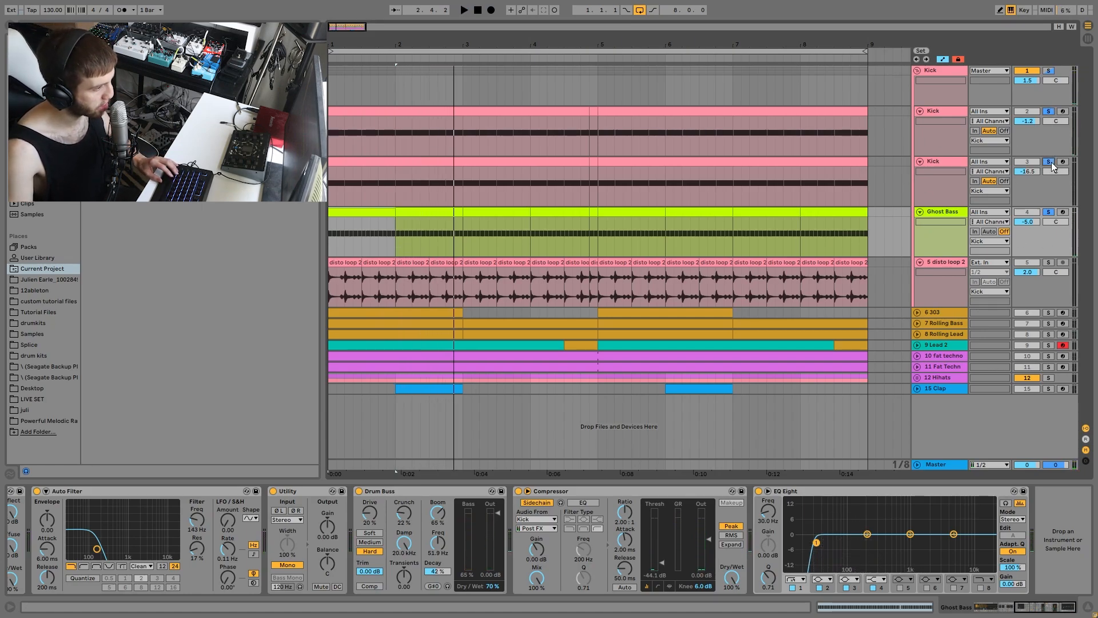
key("space")
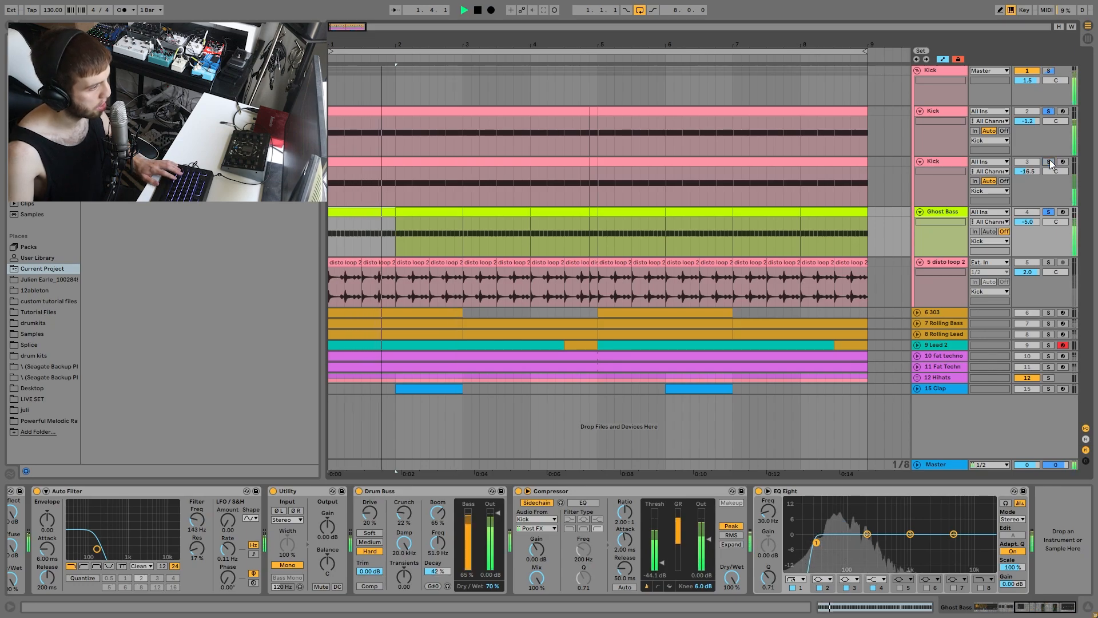
left_click(1049, 162)
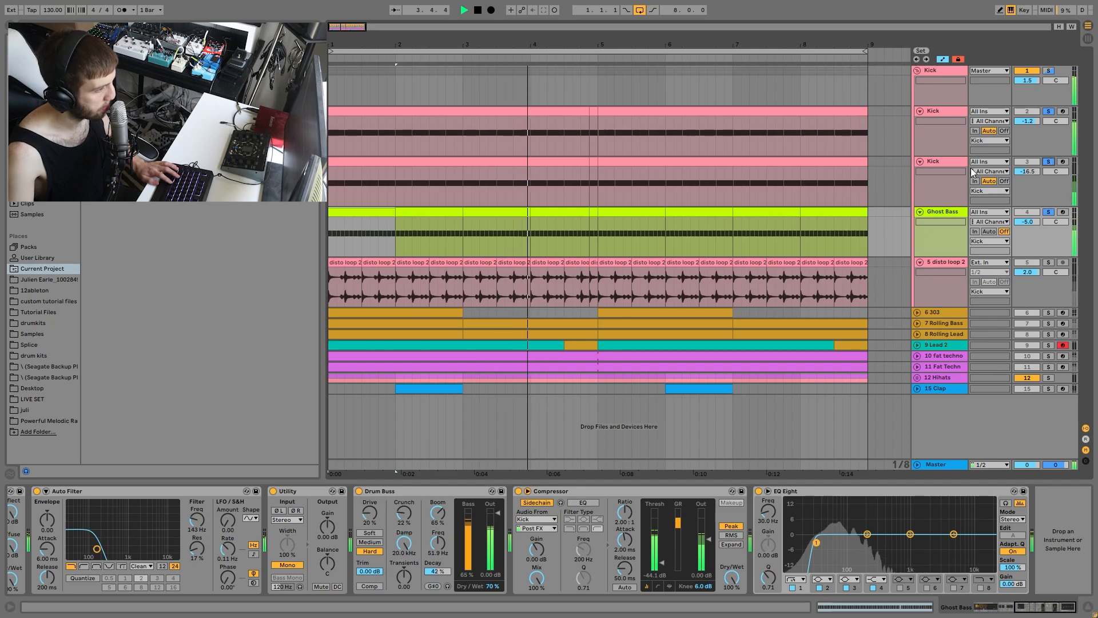
left_click(949, 162)
key("space")
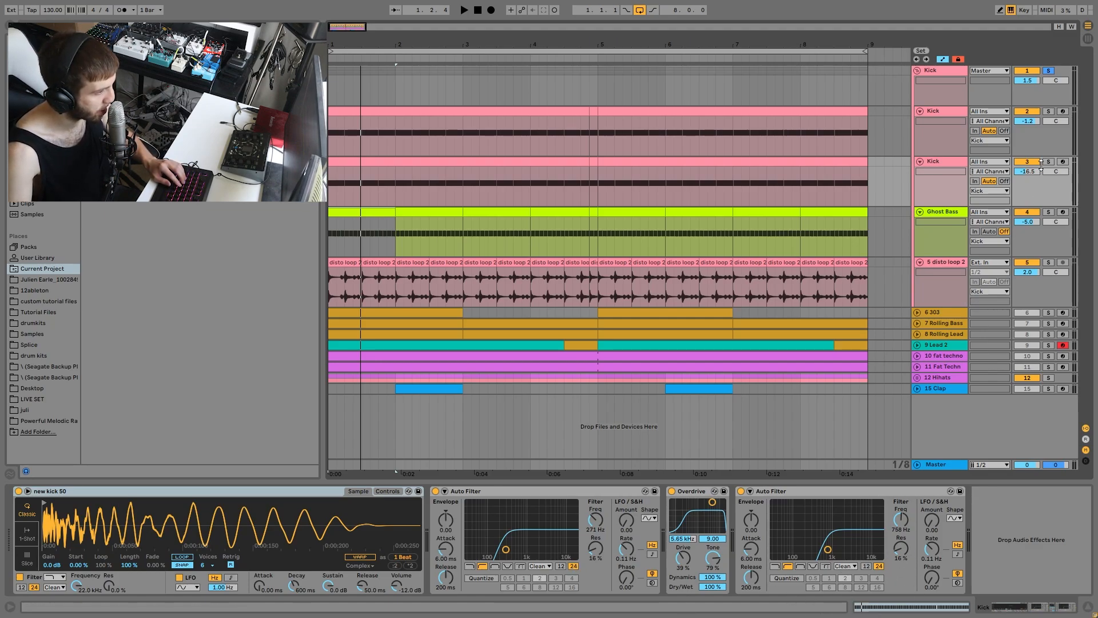
Step: Mute disto loop 2 and compare the Kick group's playback with the second Kick track muted and unmuted
left_click(1032, 263)
left_click(1027, 162)
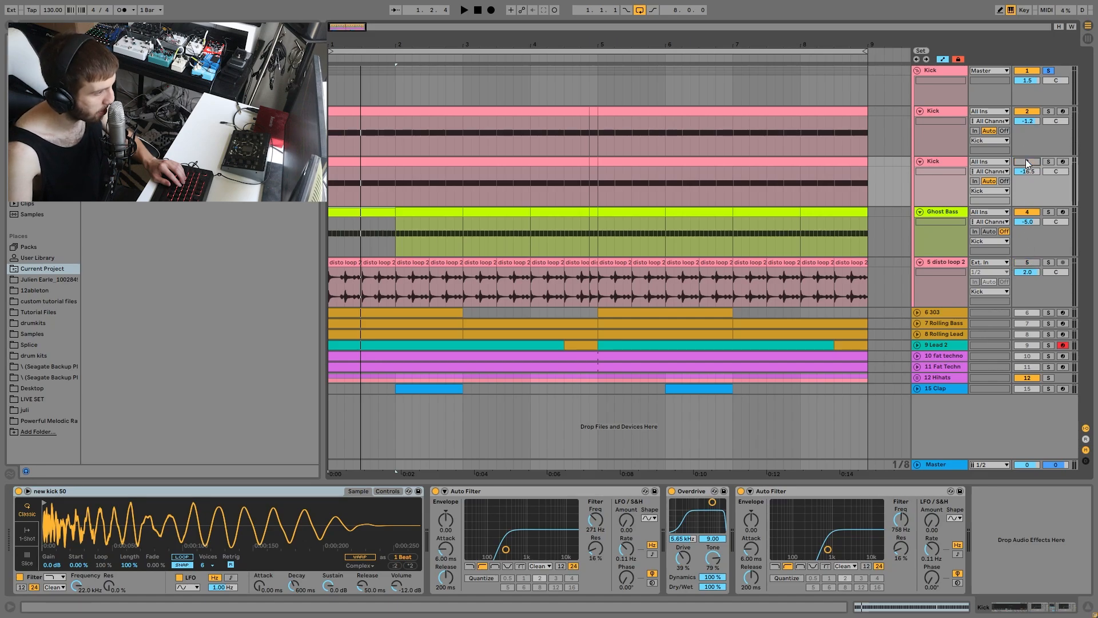
key("space")
left_click(1027, 162)
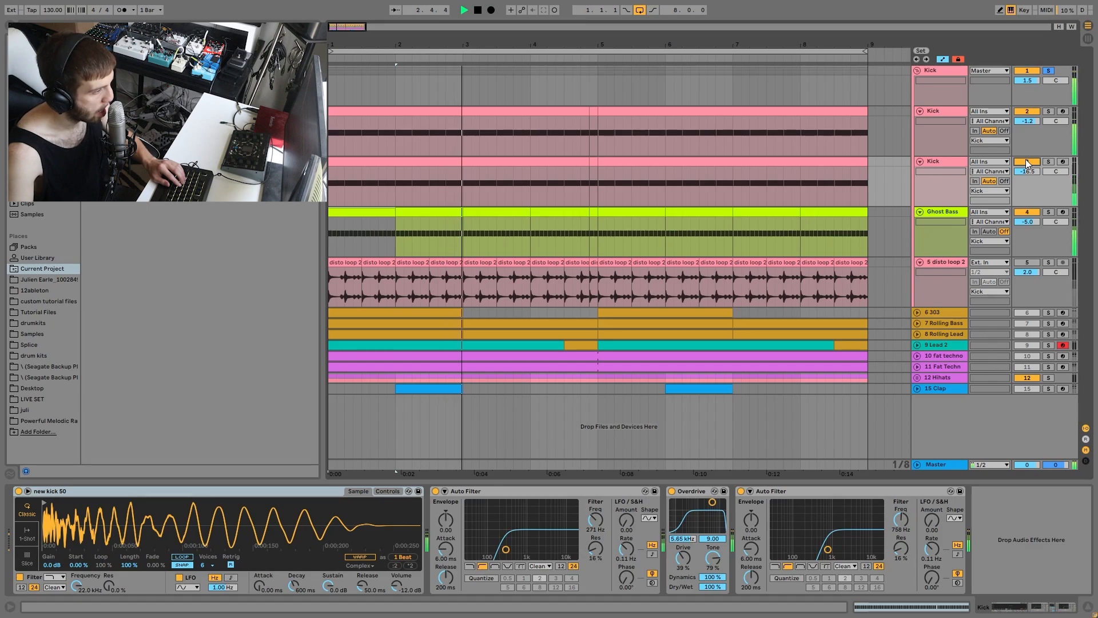
key("space")
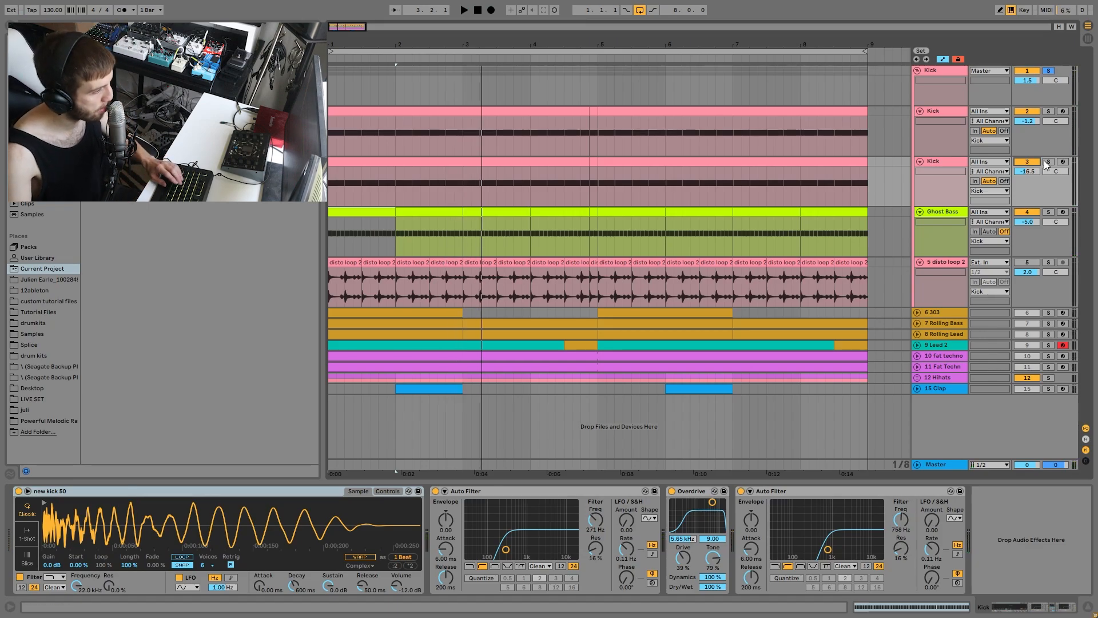
Step: Solo the disto loop 2 track, listen to it and show its device chain
key("space")
left_click(1049, 263)
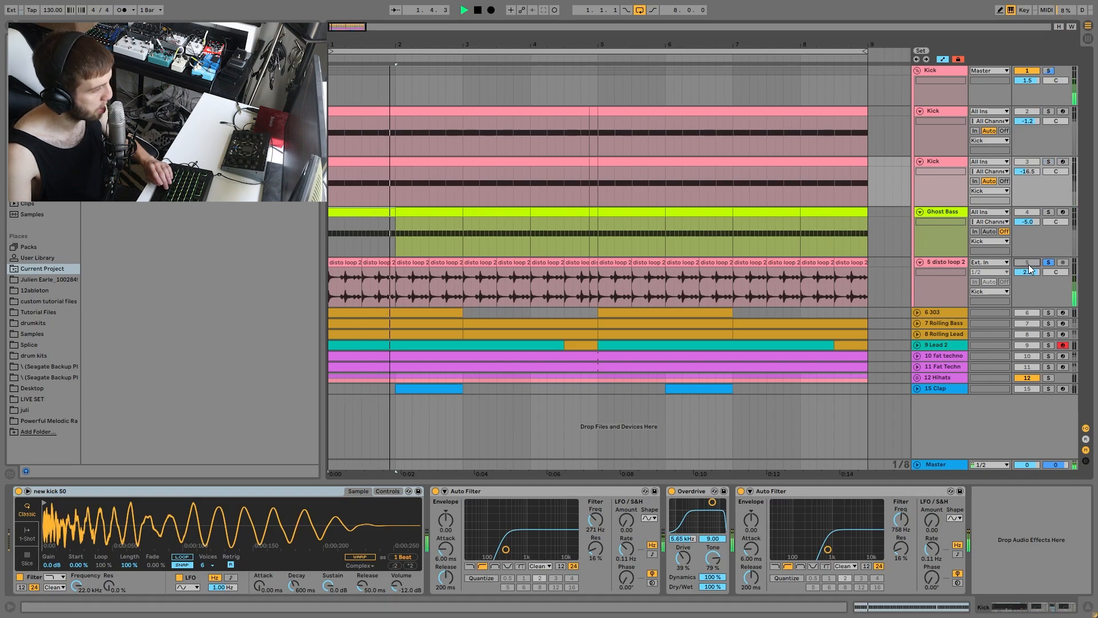
key("space")
left_click(1014, 268)
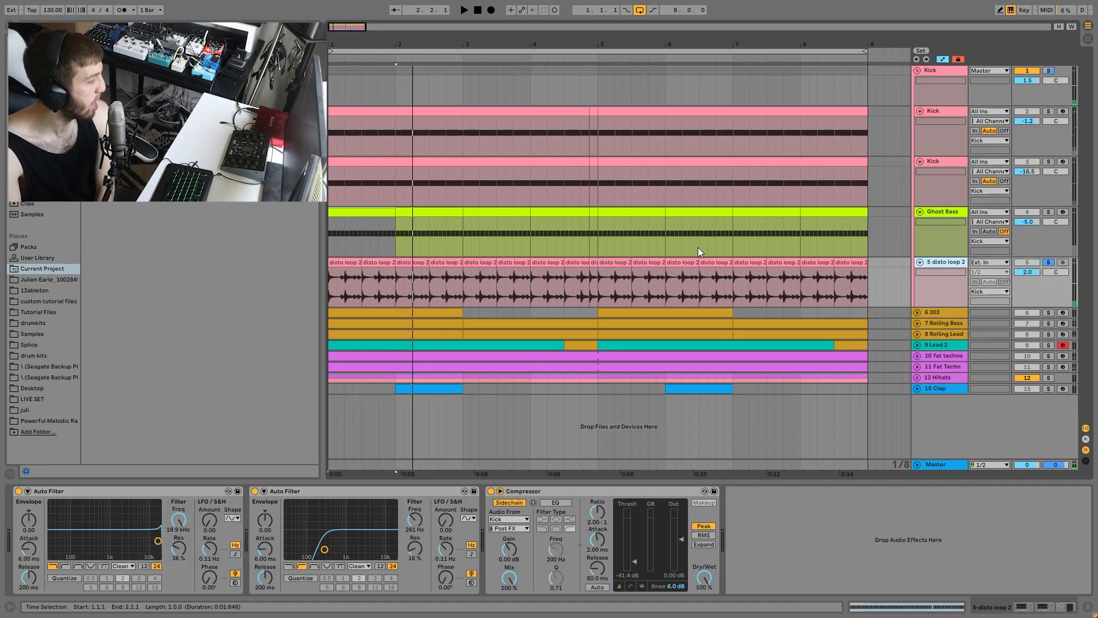
Step: Delete the first Auto Filter, the 19.9 kHz one, from the disto loop 2 track during playback
left_click(193, 492)
key("space")
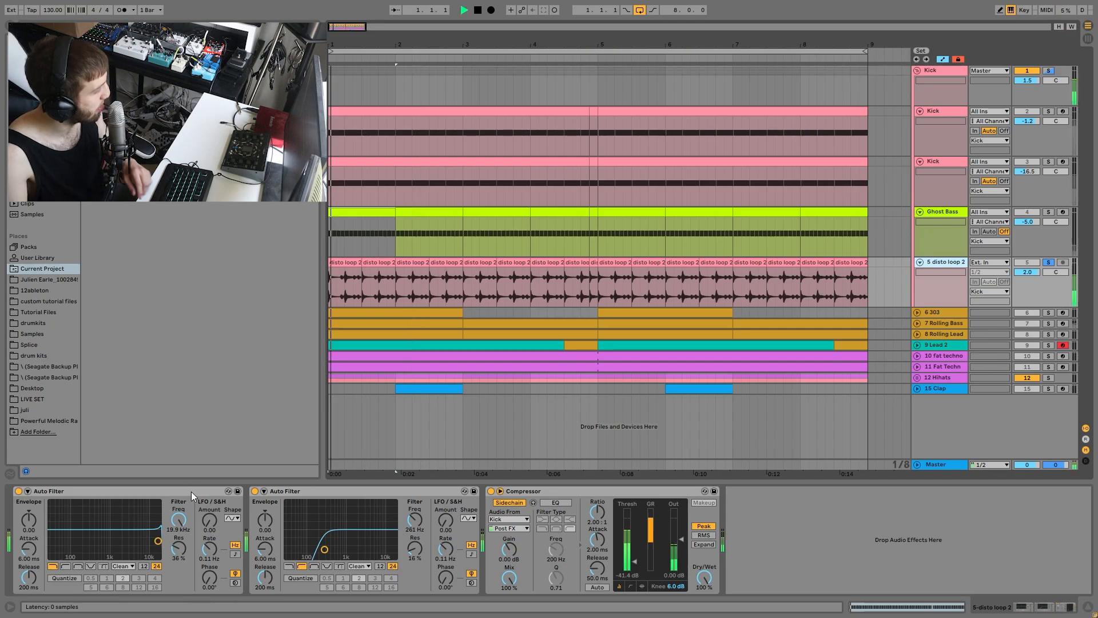
key("Delete")
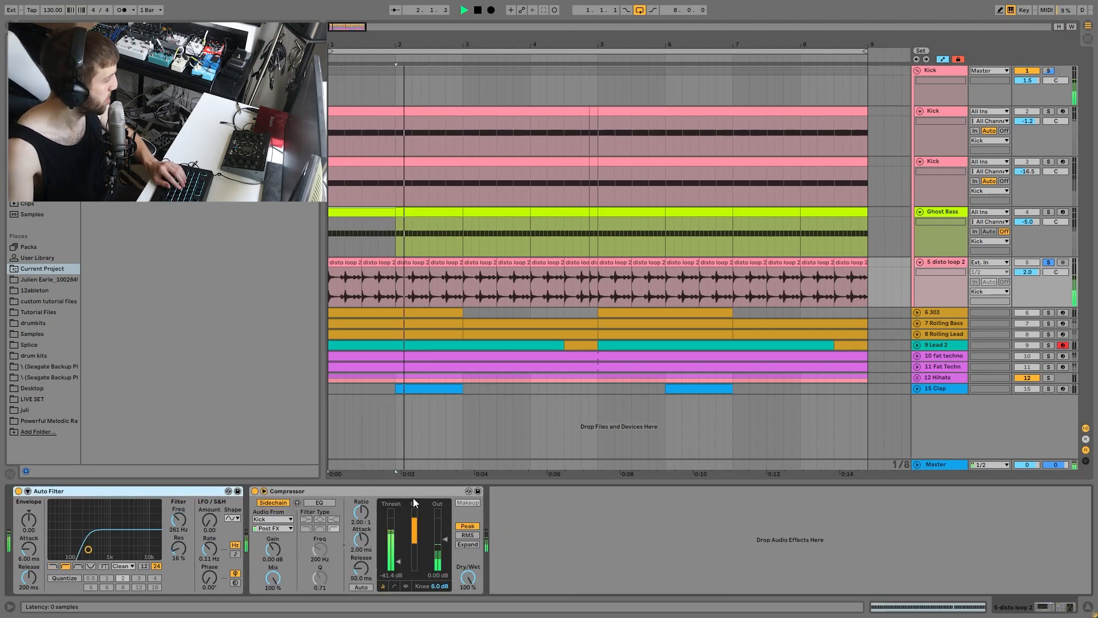
Step: Bypass the Compressor and Auto Filter on the disto loop 2 track and listen to the unprocessed loop
key("space")
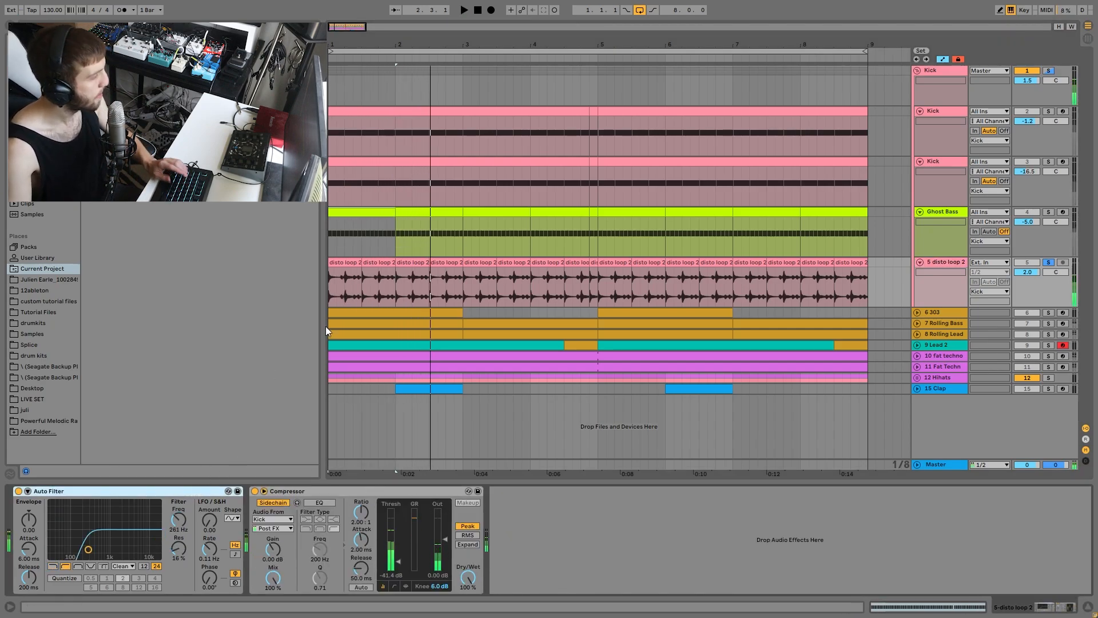
left_click(255, 490)
left_click(17, 491)
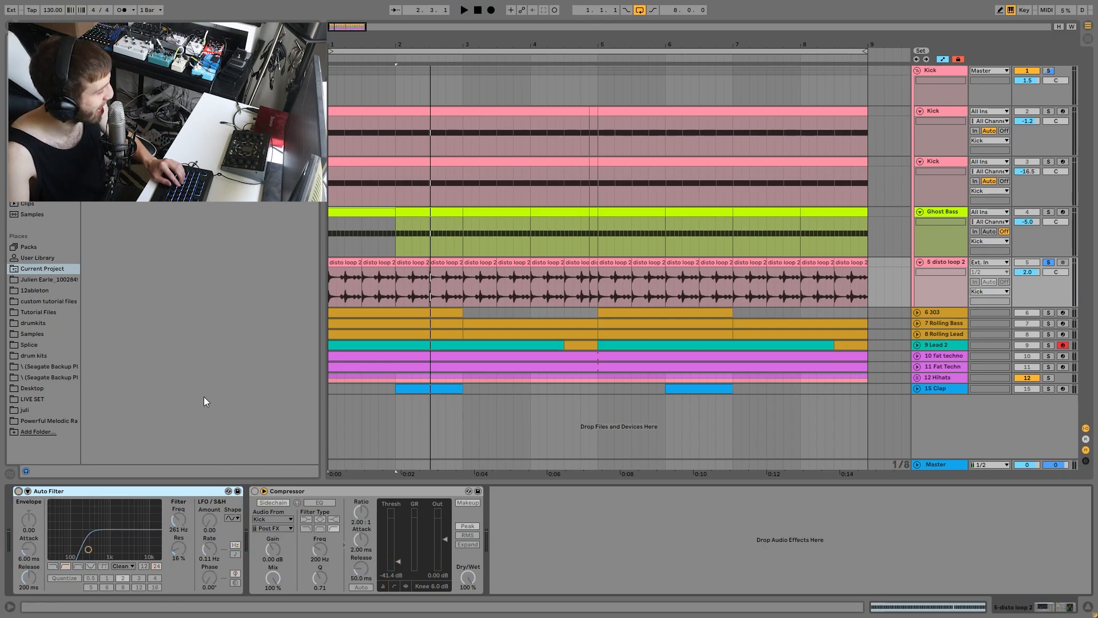
key("space")
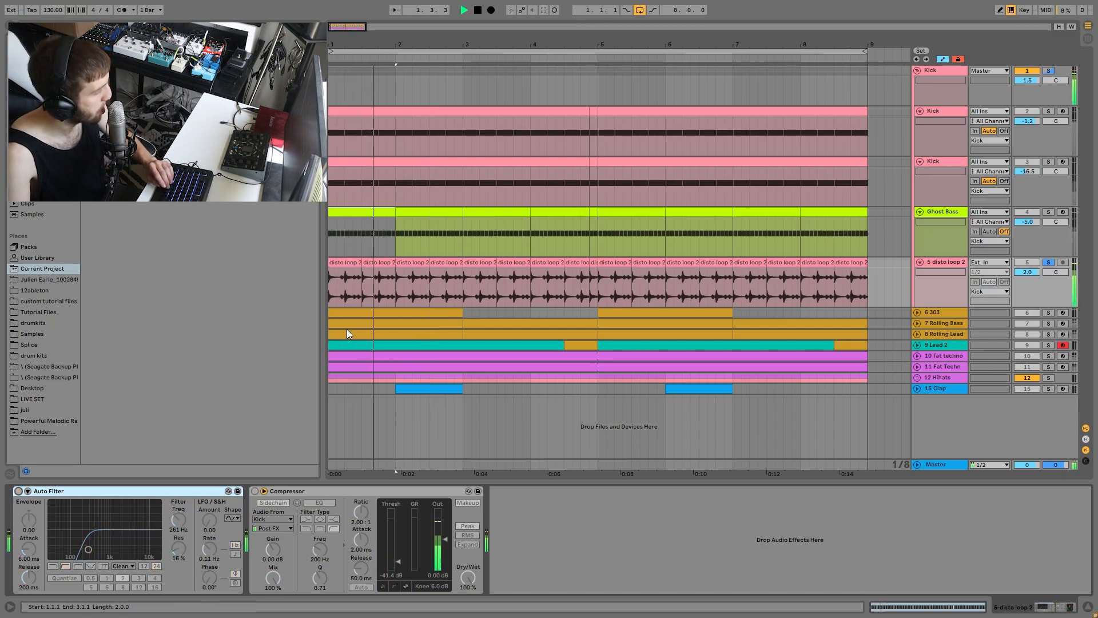
key("space")
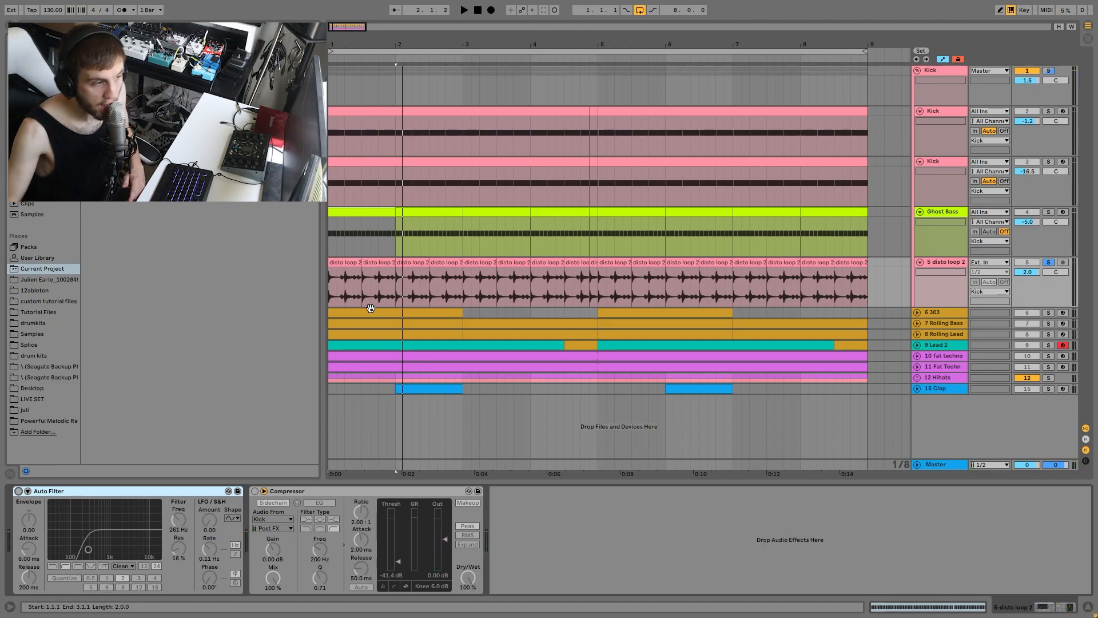
key("space")
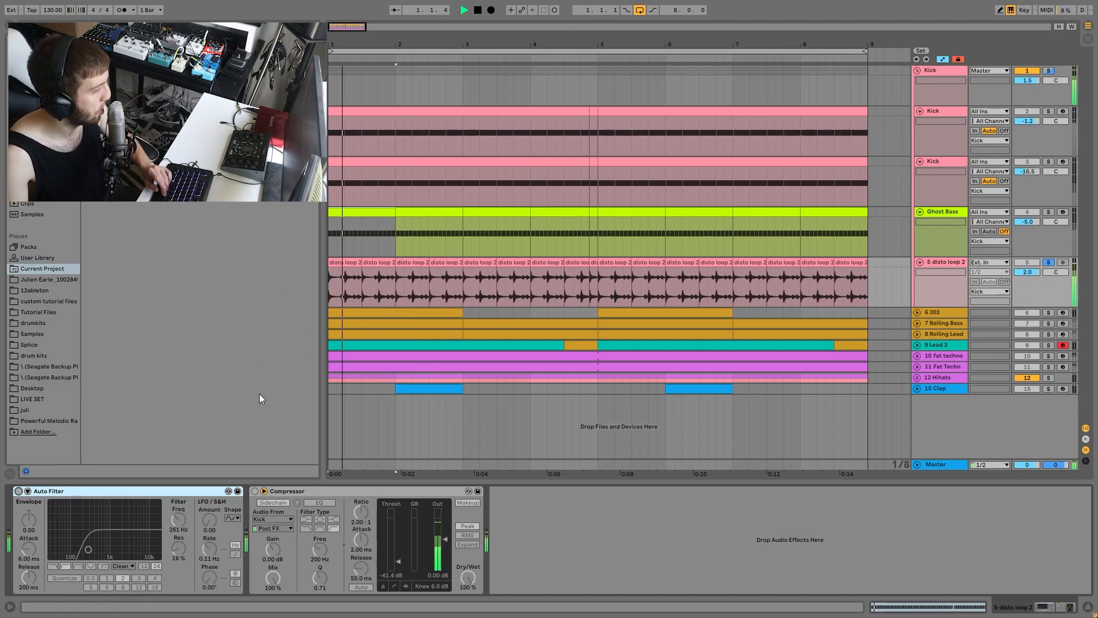
key("space")
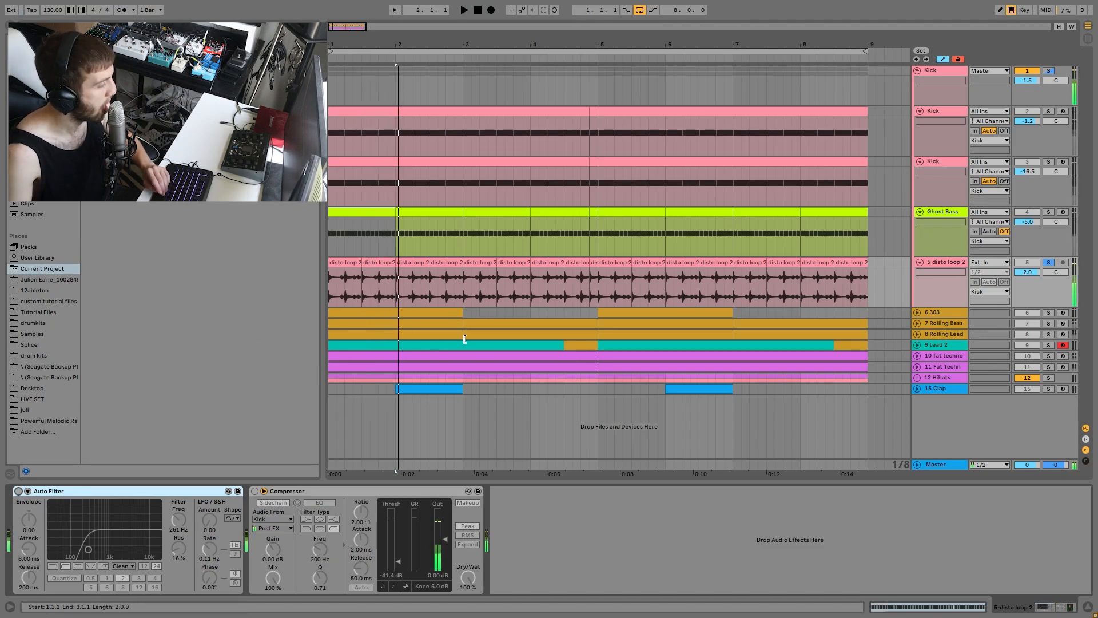
Step: Re-enable the Auto Filter and the Compressor on disto loop 2 one after the other while listening to the loop
left_click(19, 491)
key("space")
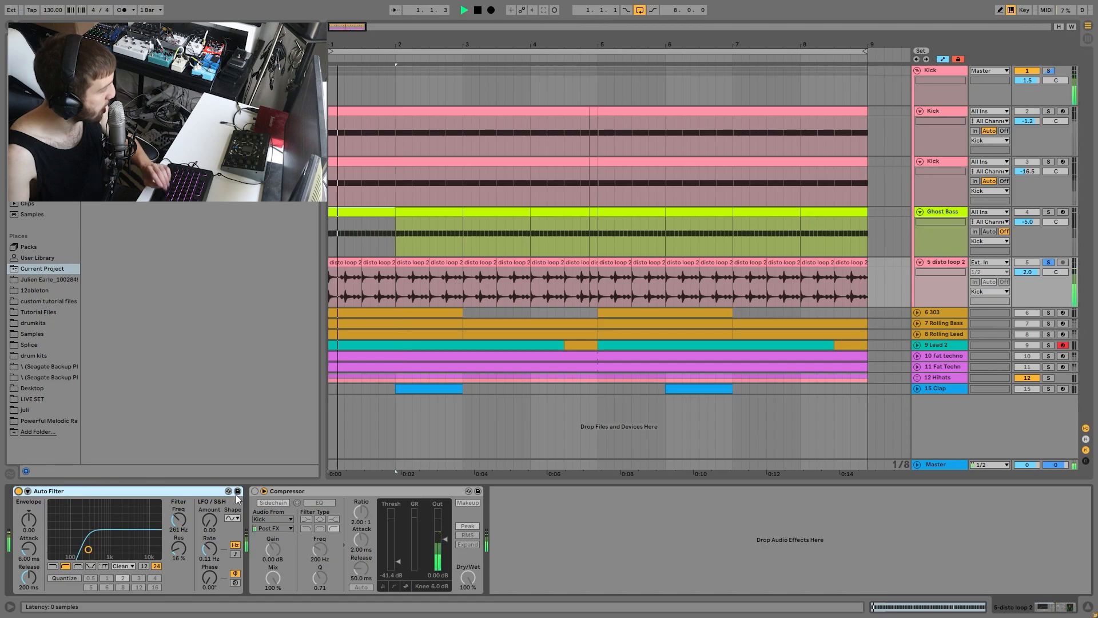
left_click(254, 490)
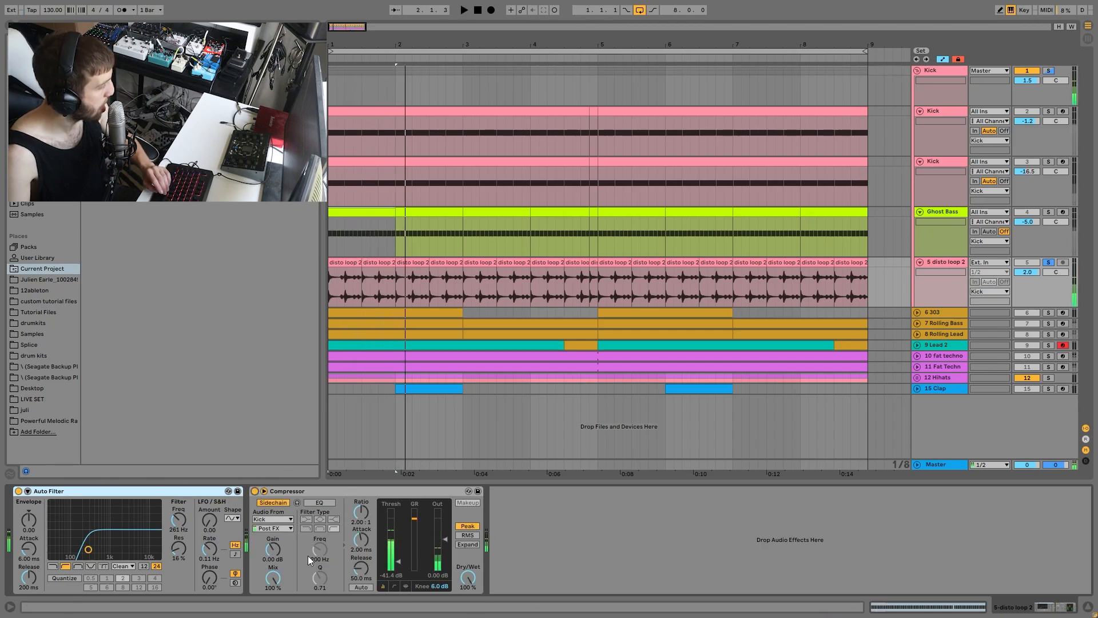
Step: Solo the whole Kick group and show the device chains of Ghost Bass and disto loop 2
left_click(1049, 71)
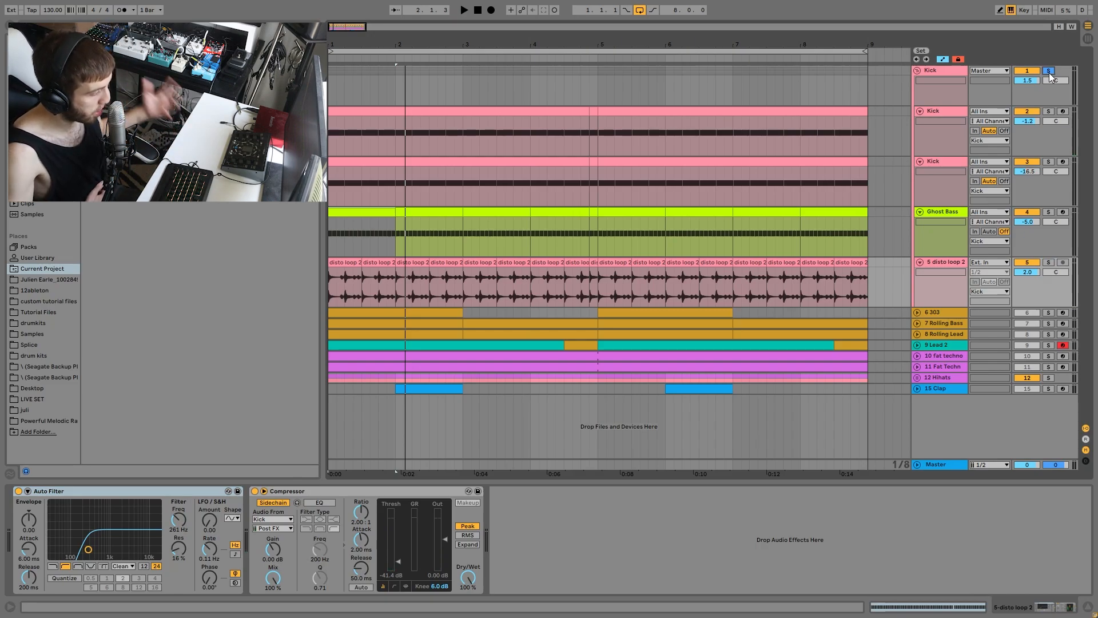
left_click(950, 218)
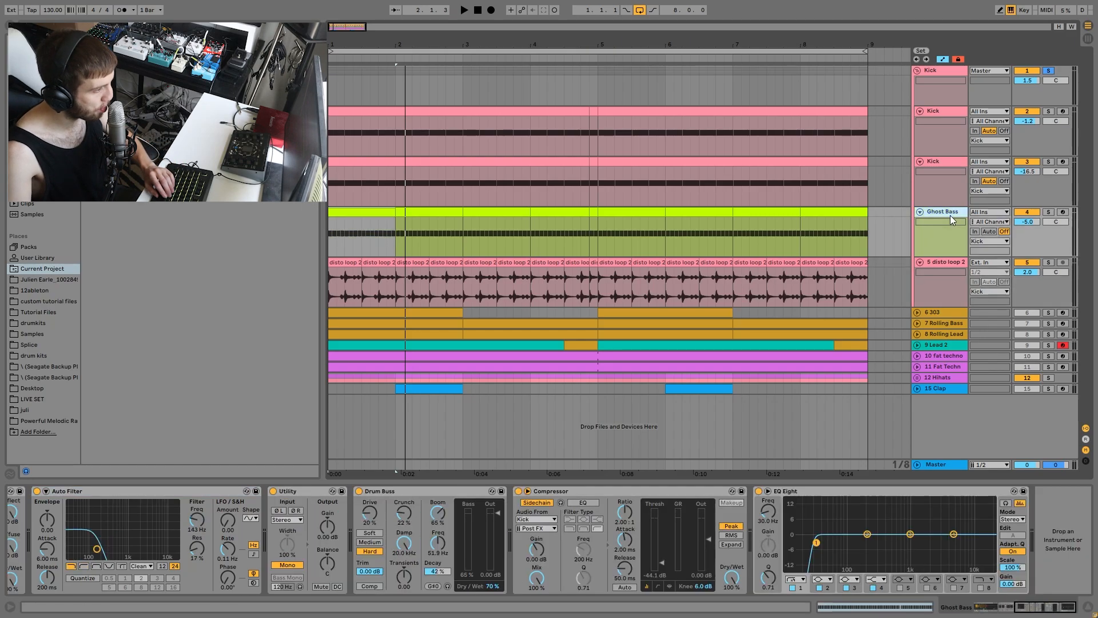
left_click(944, 263)
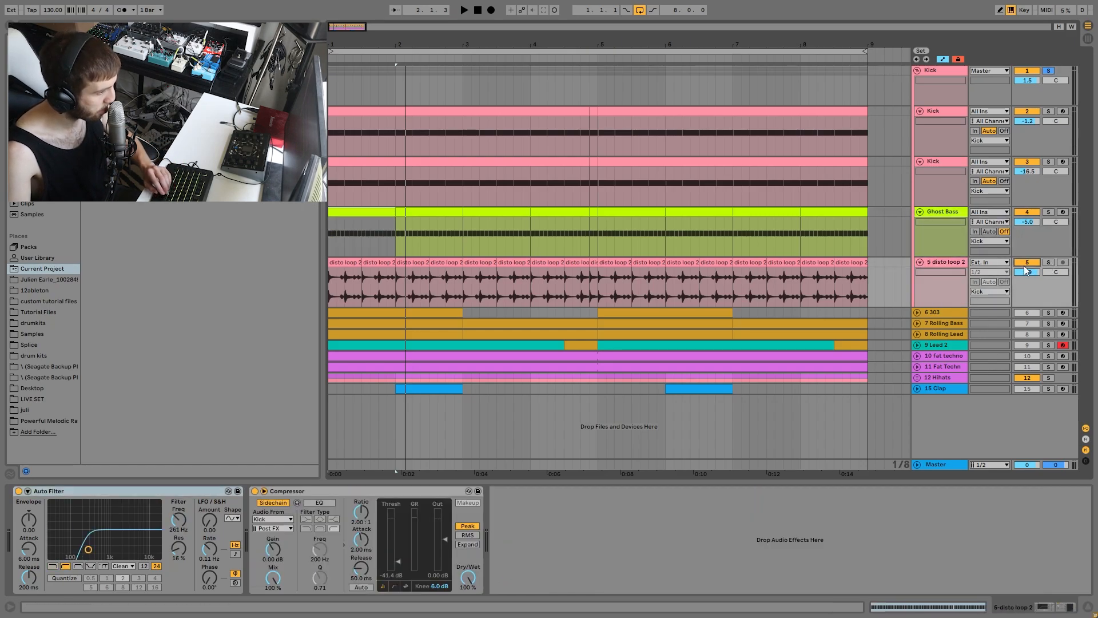
Step: Listen to the soloed Kick group with all its layers and show the group's EQ Eight
key("space")
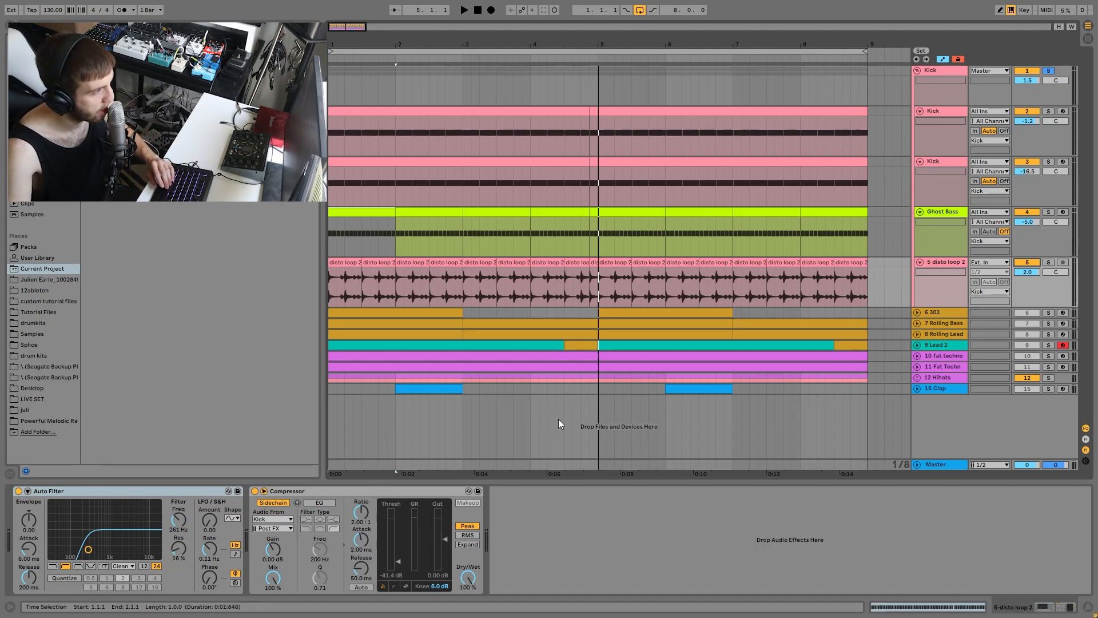
key("space")
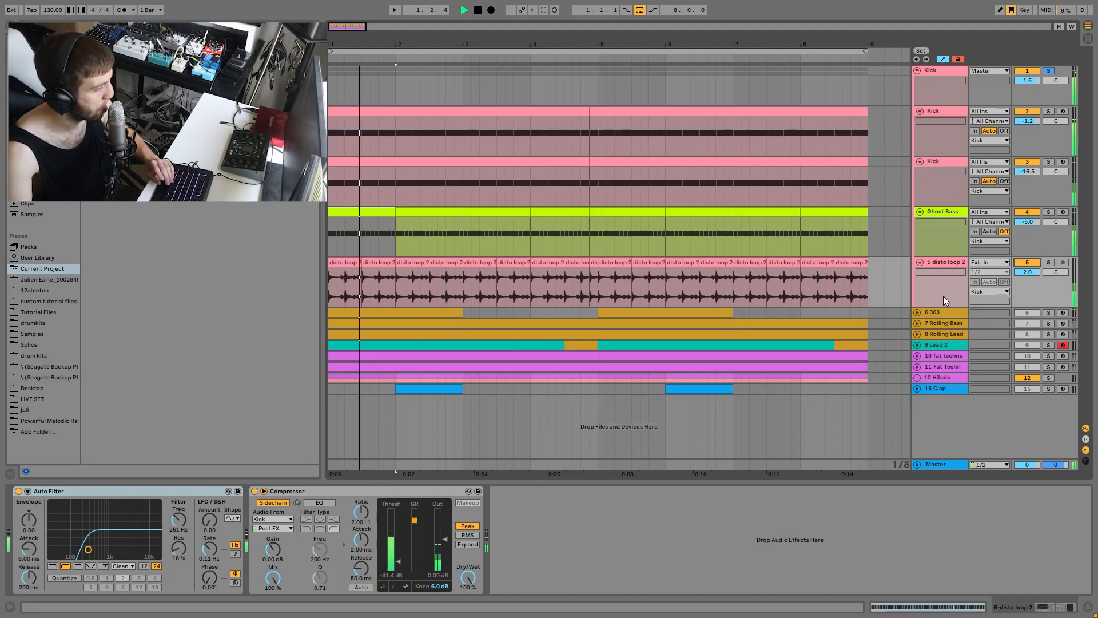
left_click(932, 71)
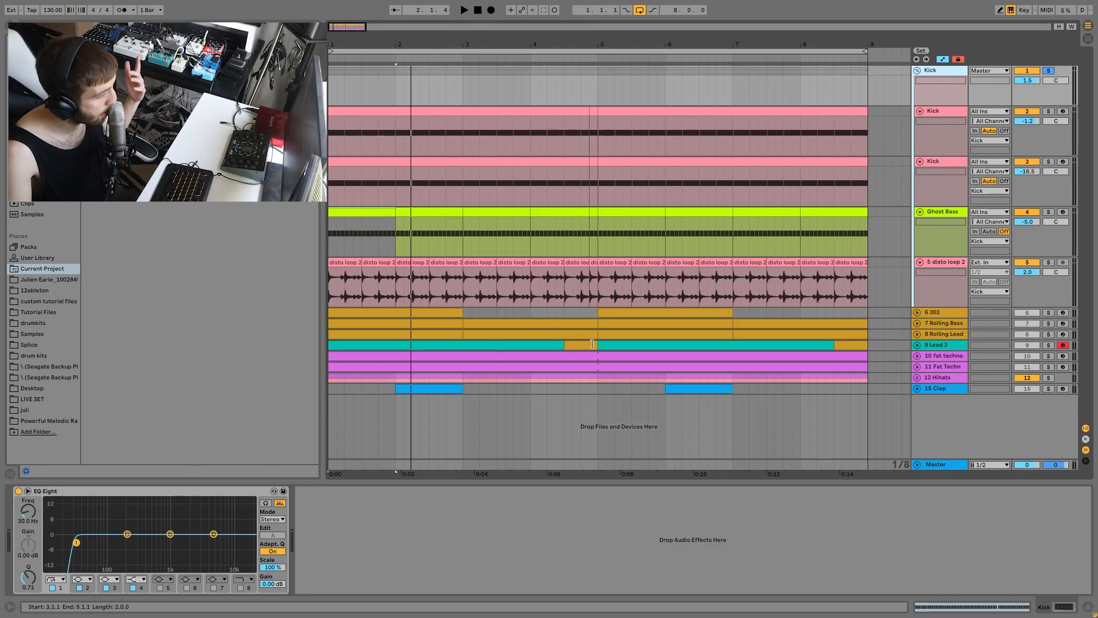
Step: Show the 303 track's device chain, unfold the track and solo it
left_click(938, 311)
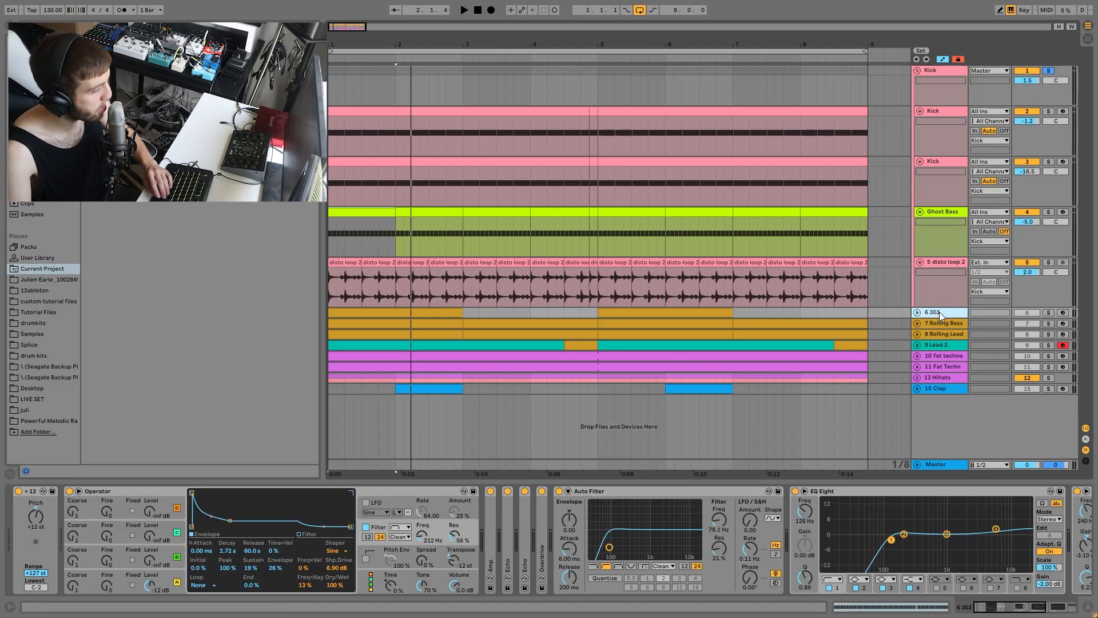
left_click(916, 312)
left_click(1050, 313)
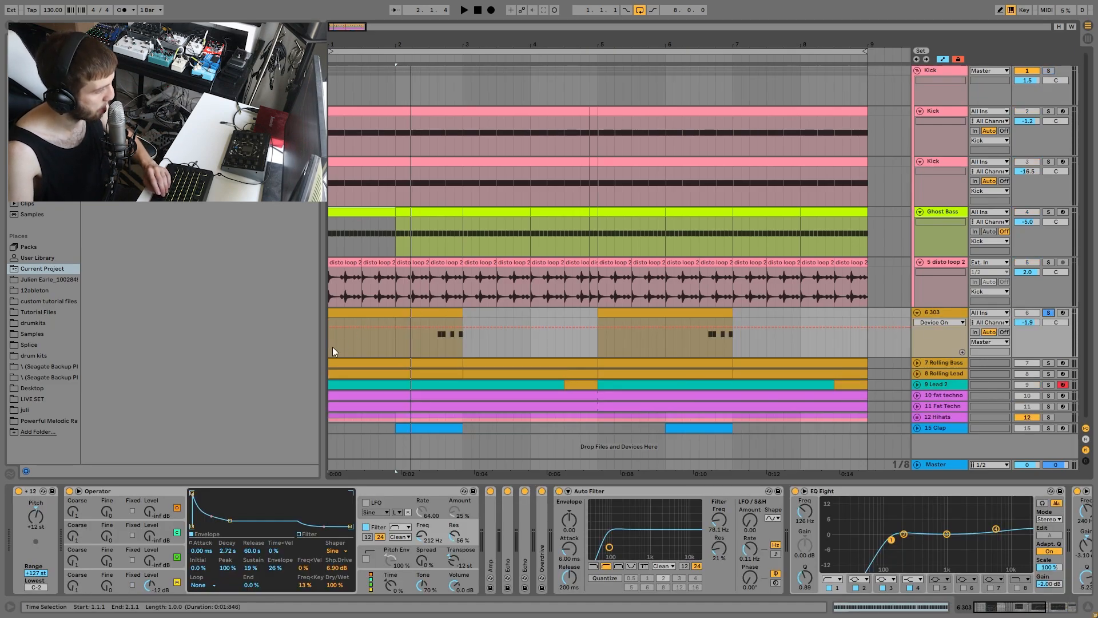
Step: Listen to the soloed 303 phrase from 2.3.1, inspect its MIDI clip's notes and return to the track's devices
left_click(429, 337)
key("space")
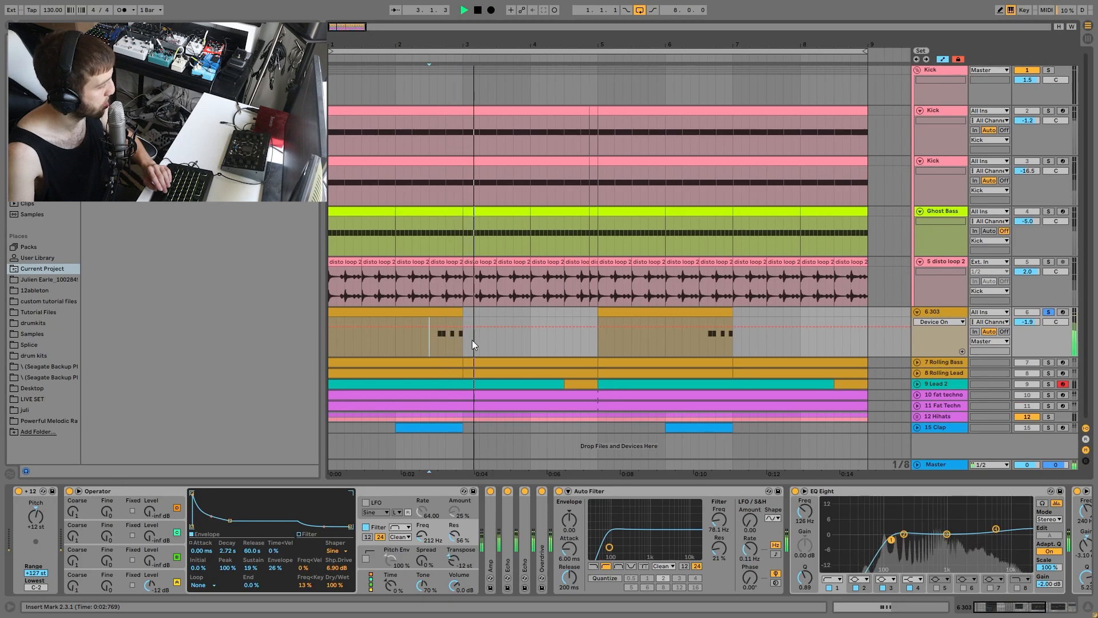
key("space")
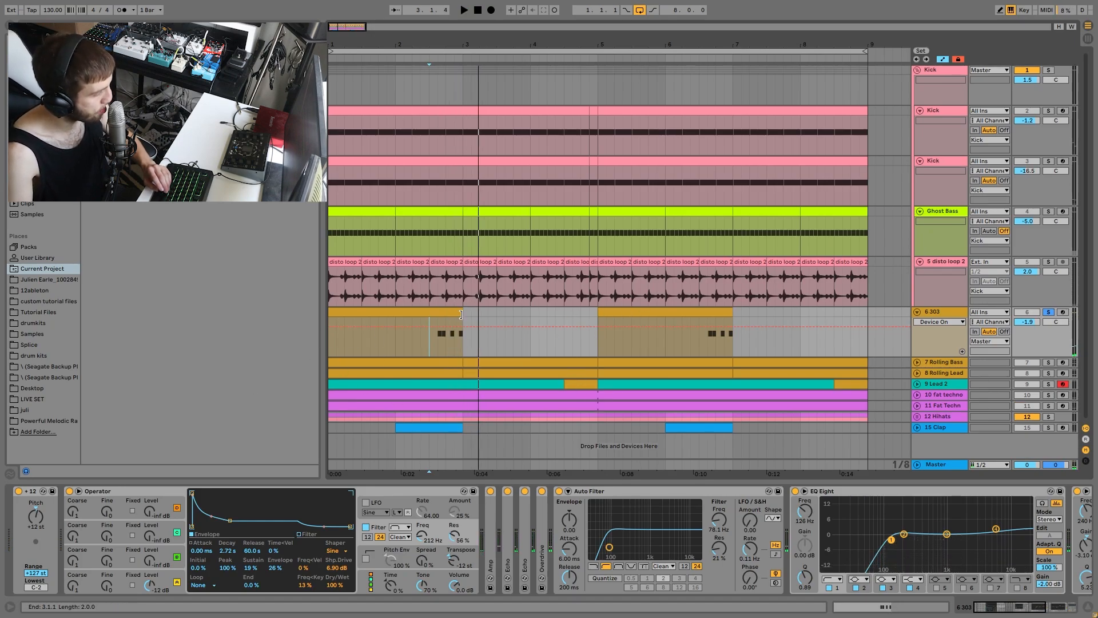
double_click(629, 309)
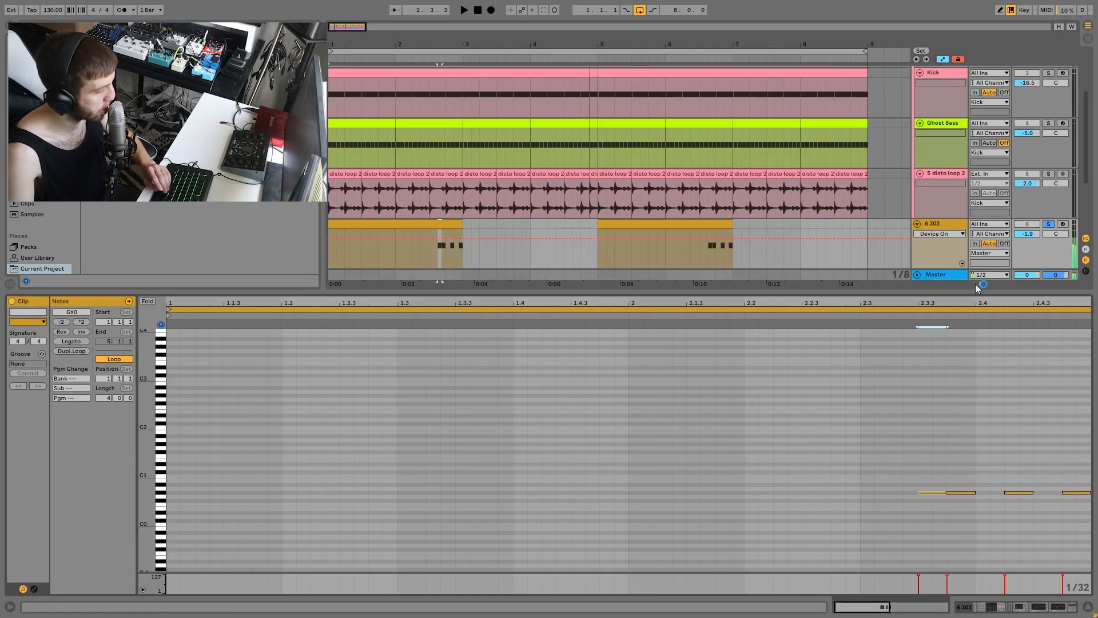
left_click(946, 228)
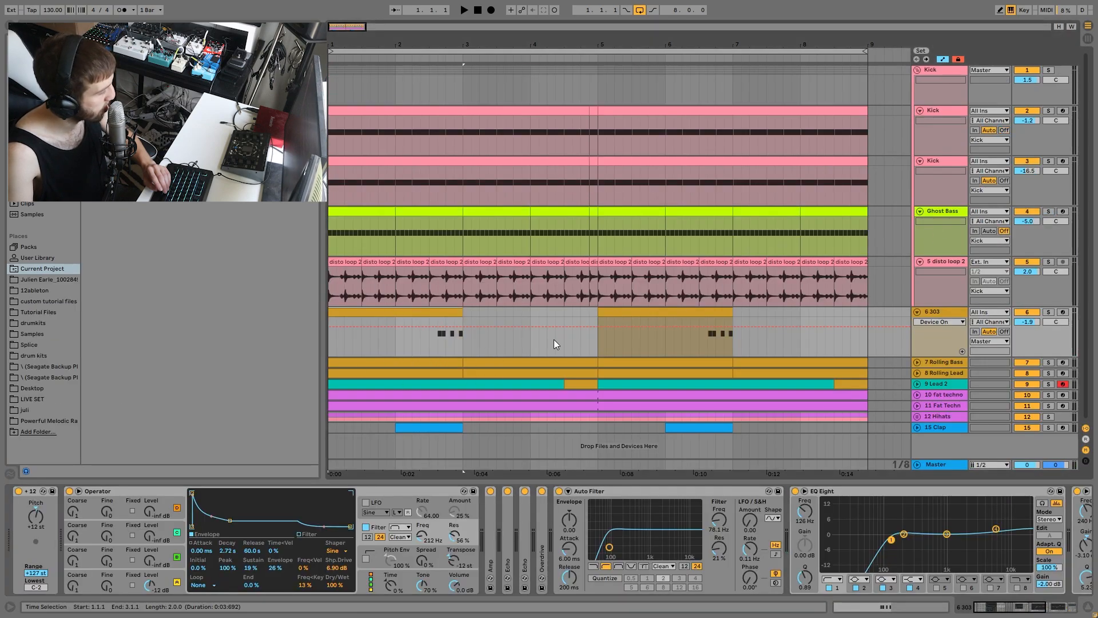
Step: Listen to the 303 phrase from 2.2.3 together with all the other tracks
left_click(416, 342)
key("space")
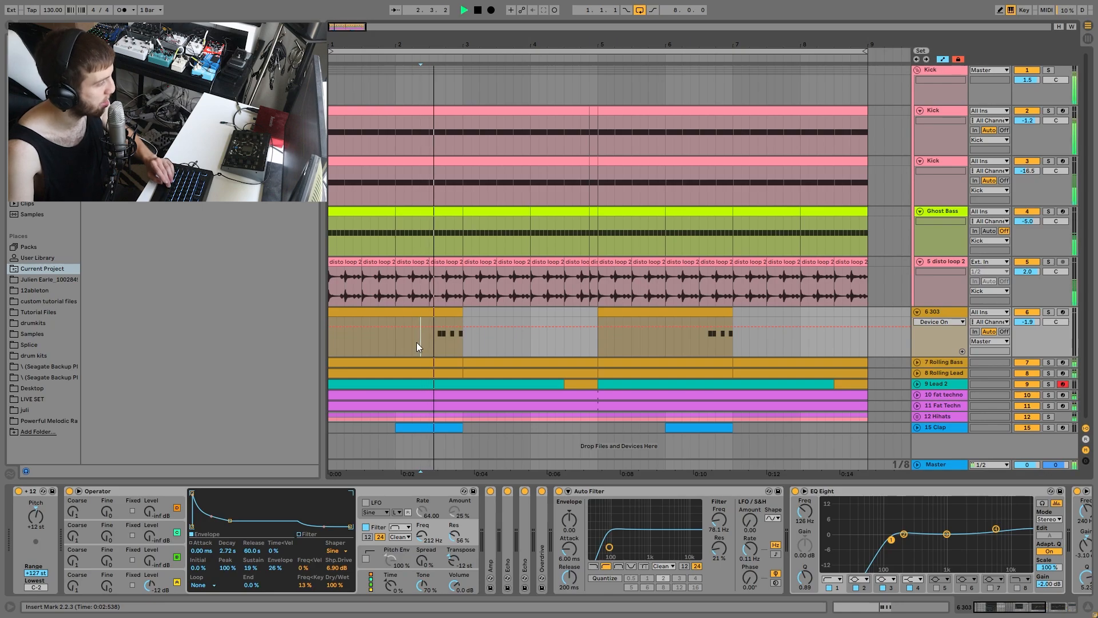
key("space")
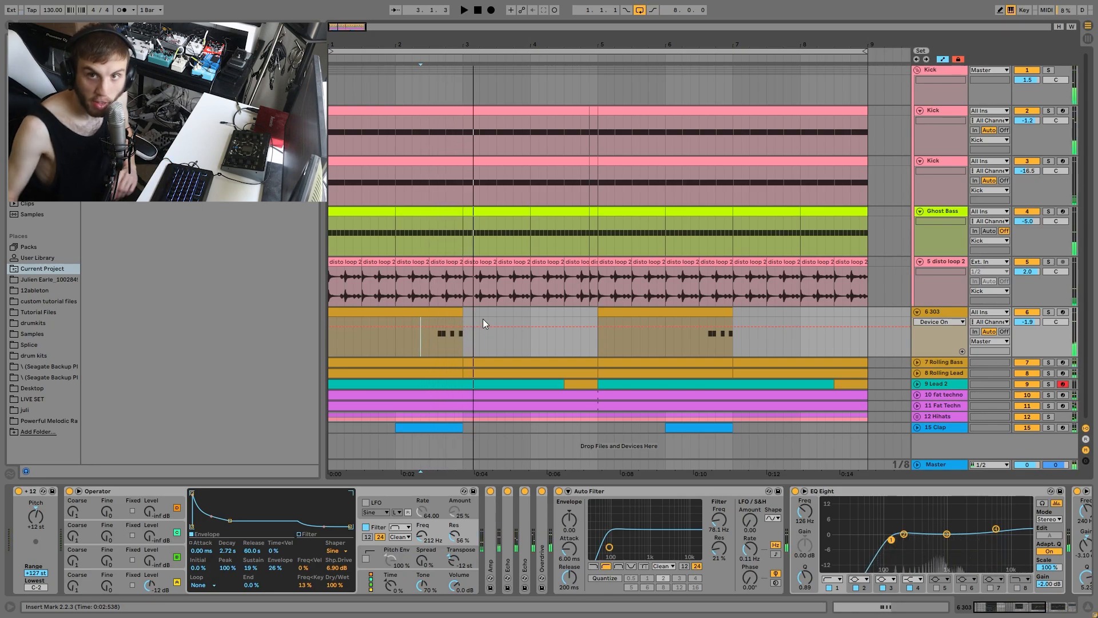
left_click(423, 342)
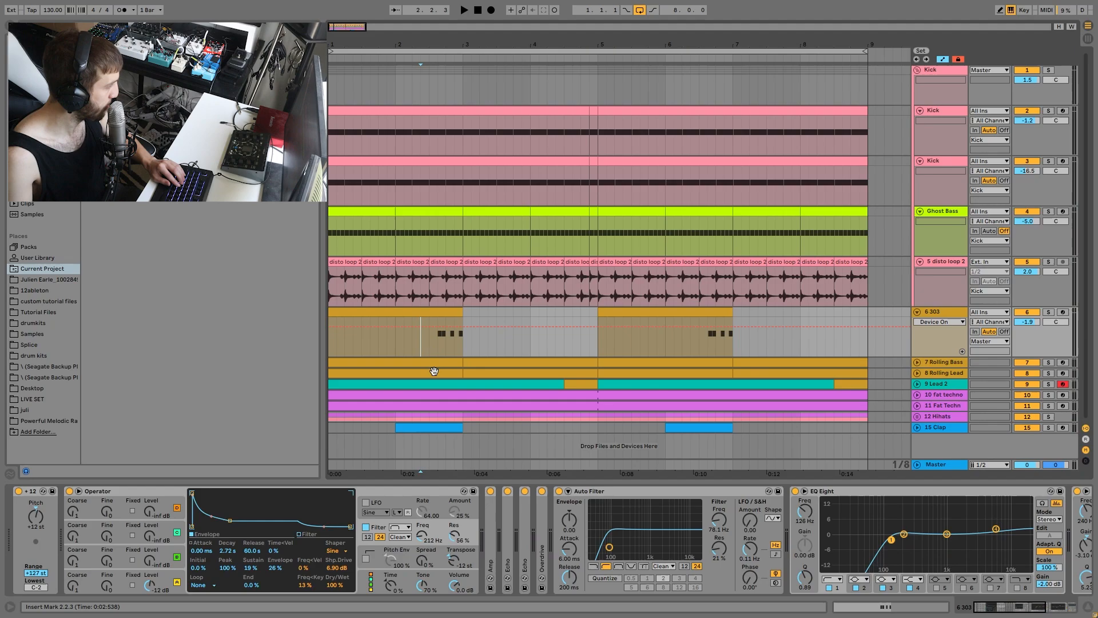
Step: Solo the 303 track again and show Operator's oscillator A settings and its filter settings
left_click(1048, 313)
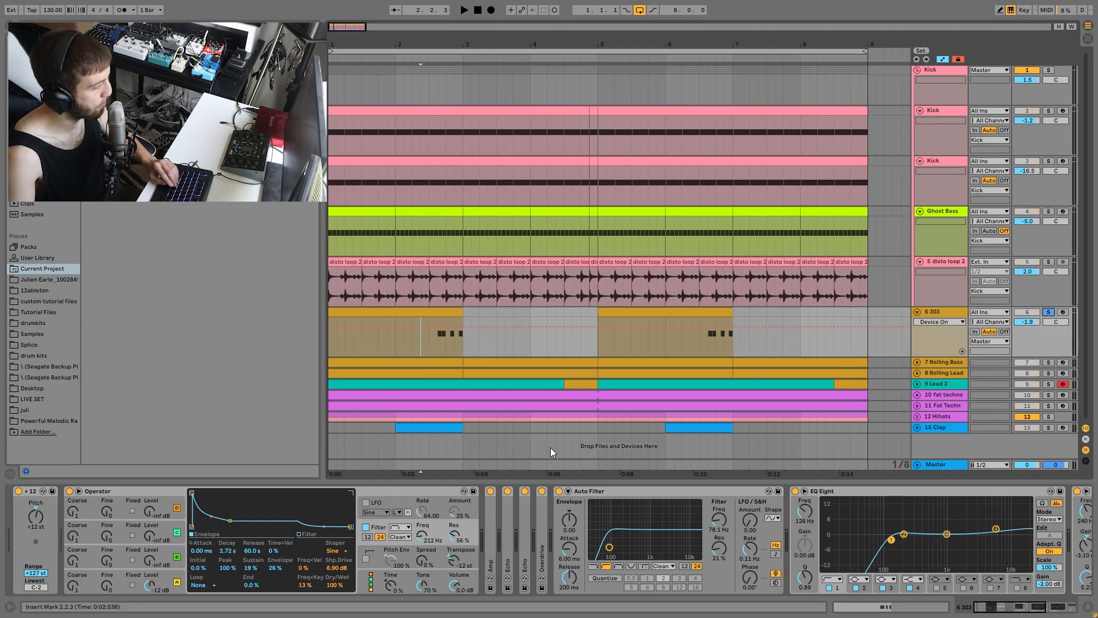
left_click(168, 582)
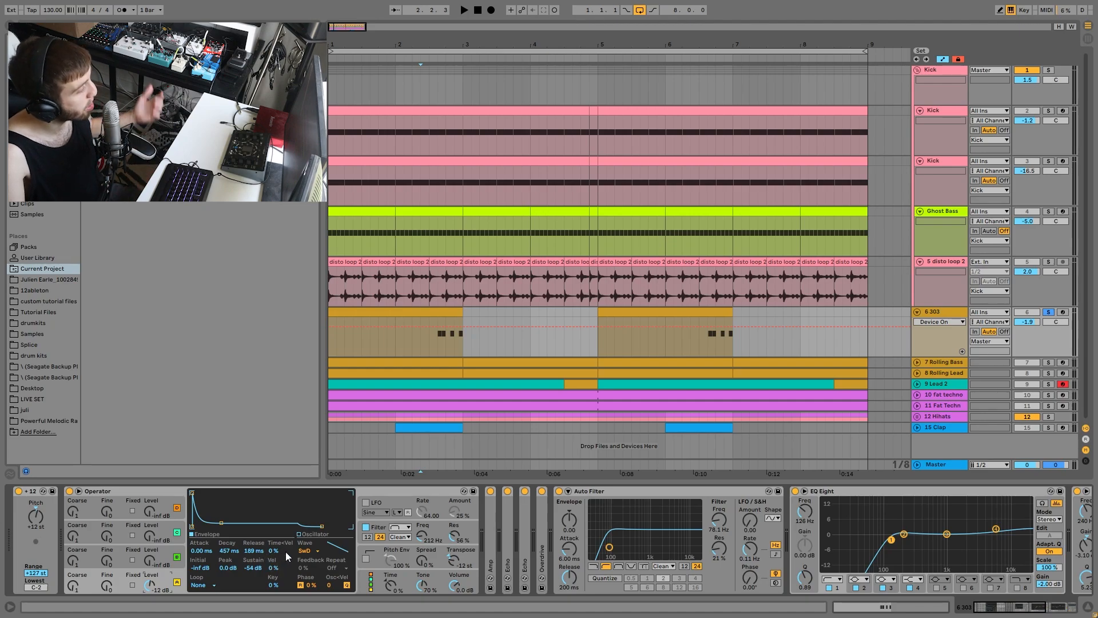
left_click(381, 527)
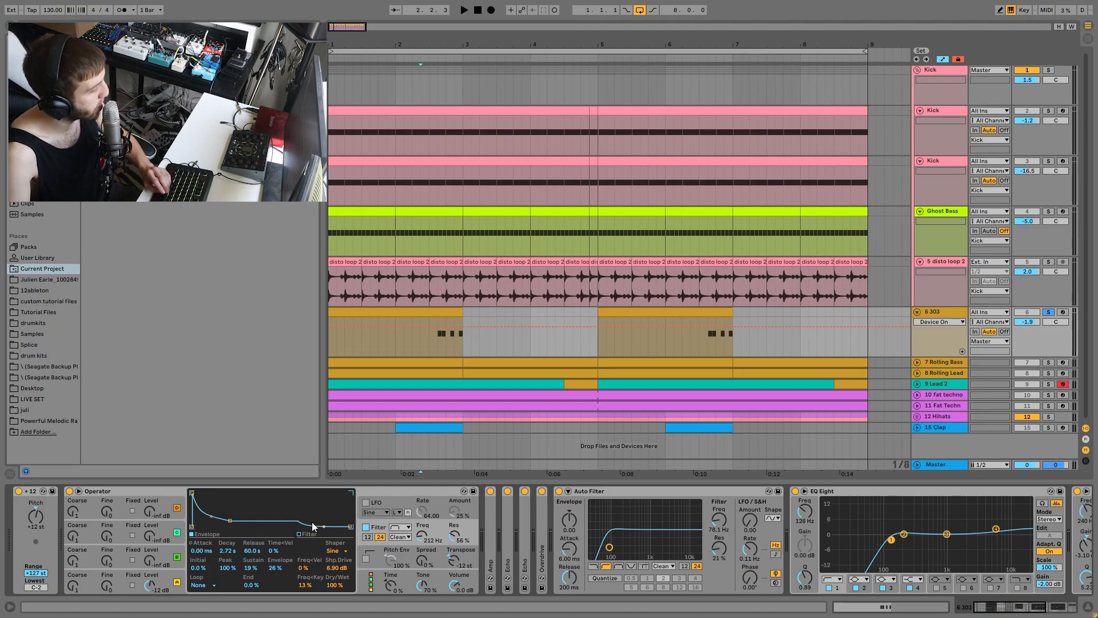
Step: Arm the 303 track, lower the computer keyboard octave to C1–D2 for auditioning, and unfold the Amp and Overdrive devices
left_click(1063, 312)
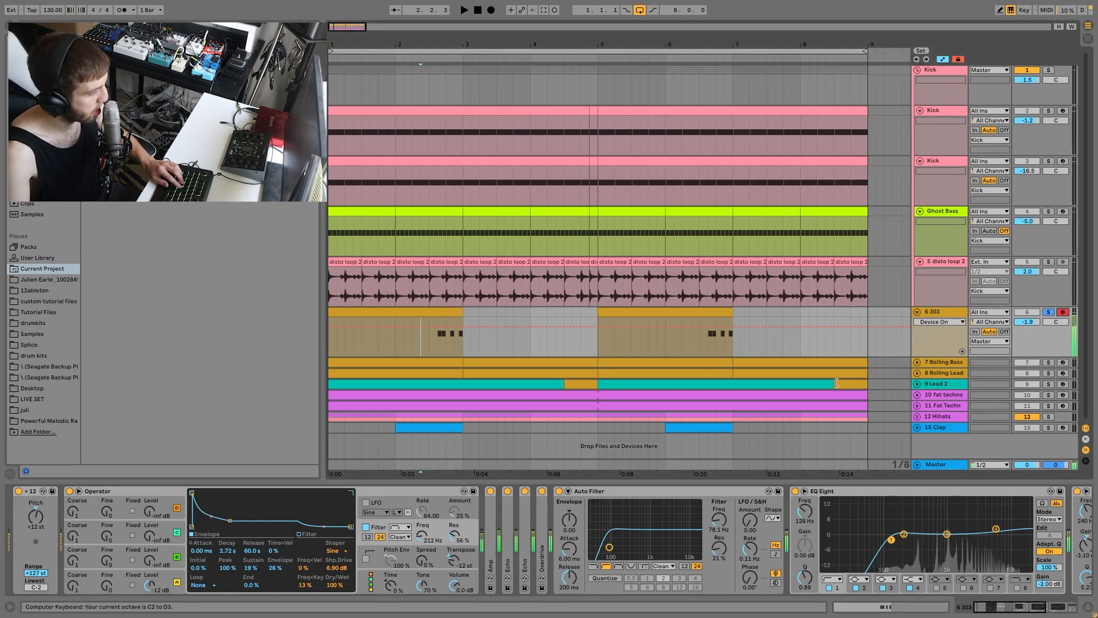
key("z")
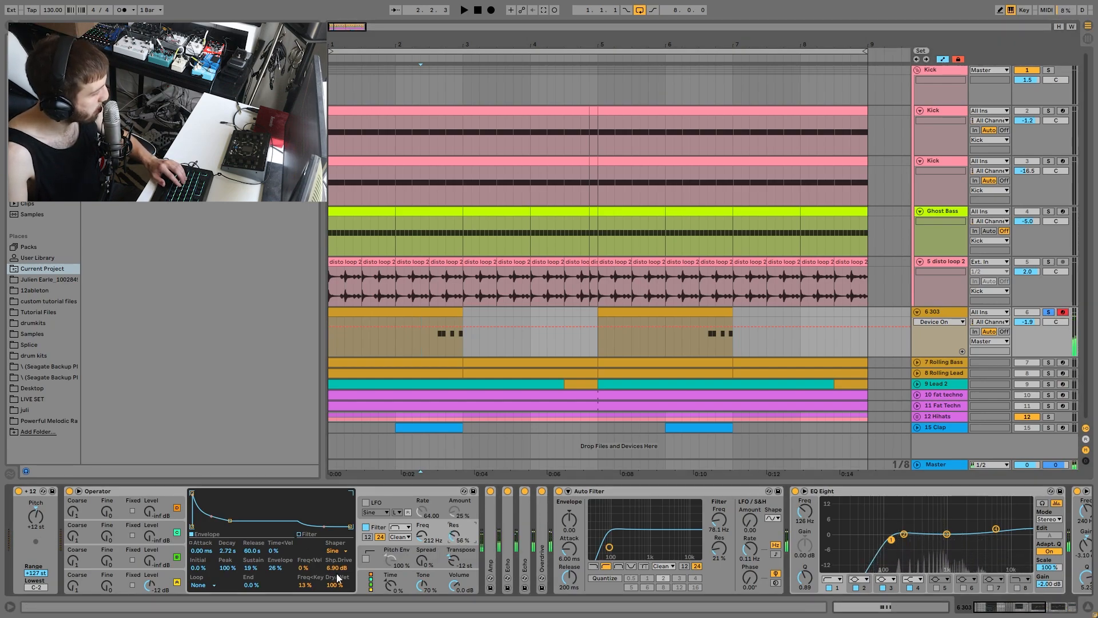
double_click(490, 537)
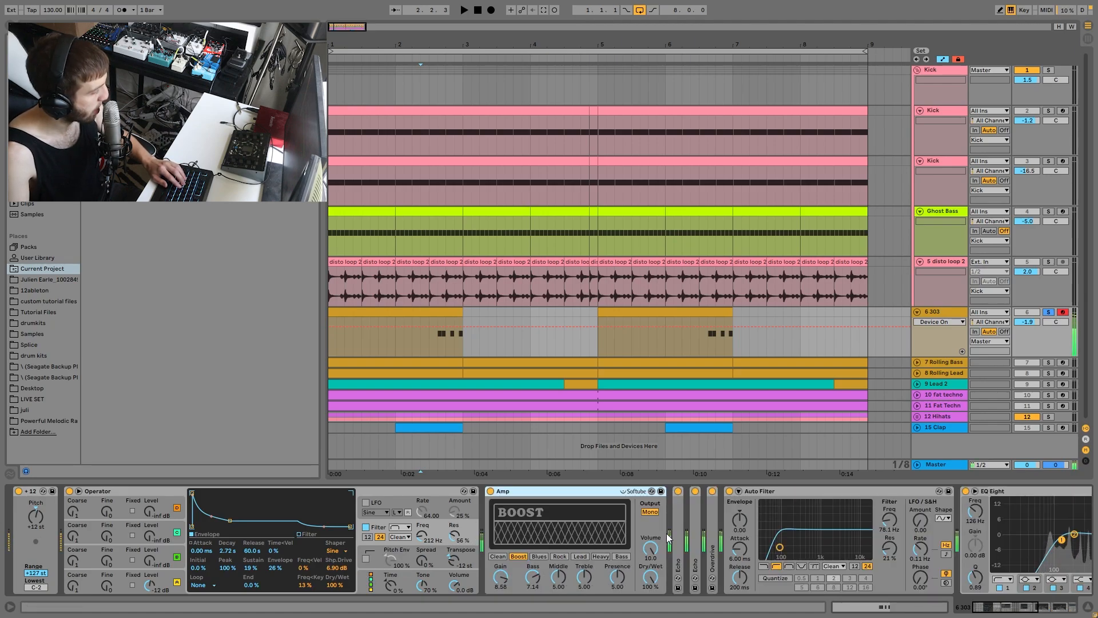
double_click(713, 532)
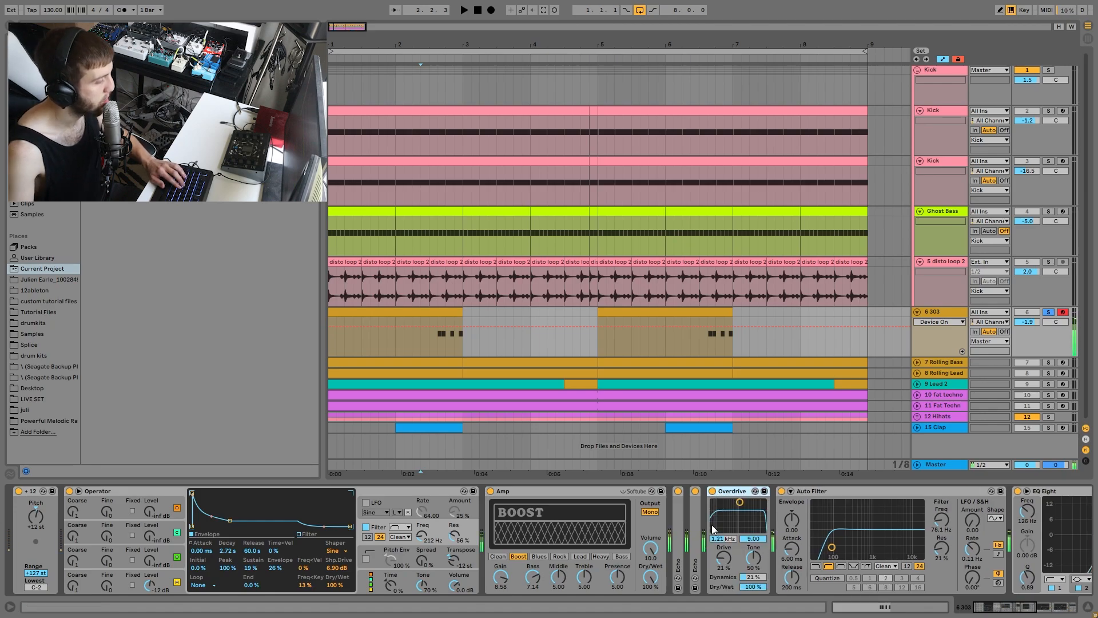
key("z")
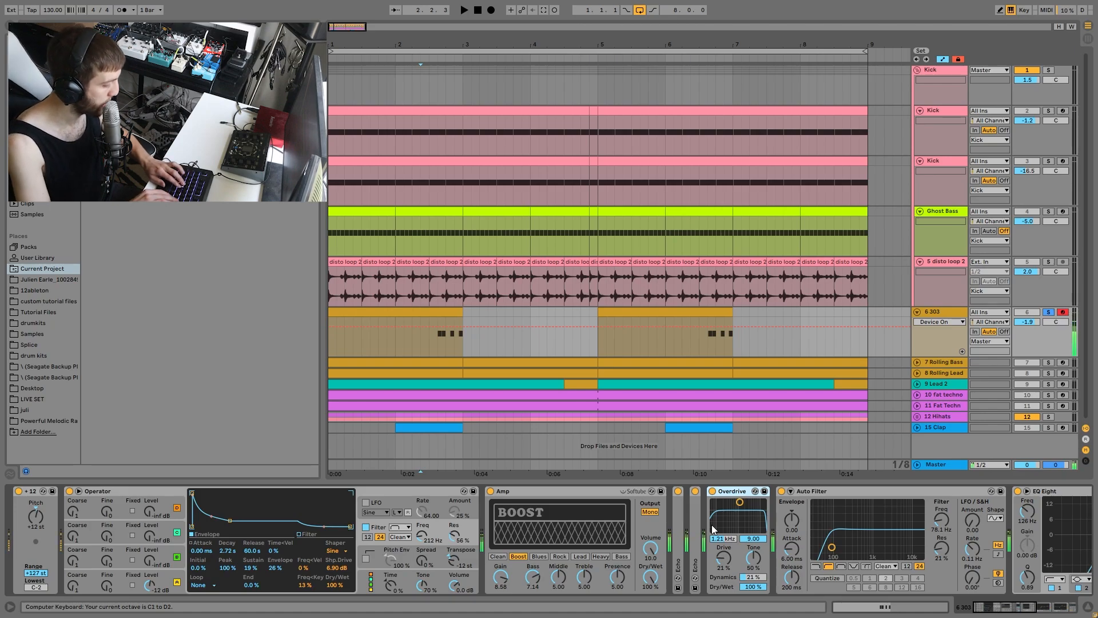
Step: Unfold both Echo devices on the 303 track and review their settings and the Overdrive, Auto Filter and EQ Eight after them
double_click(679, 530)
scroll(847, 537, "right", 3)
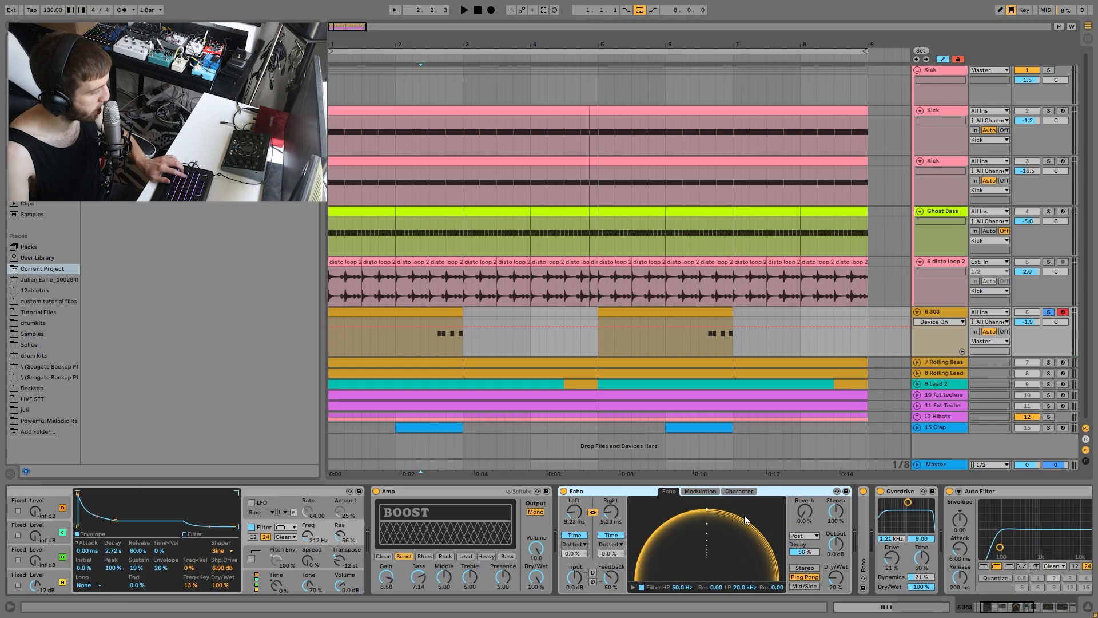
scroll(792, 537, "right", 2)
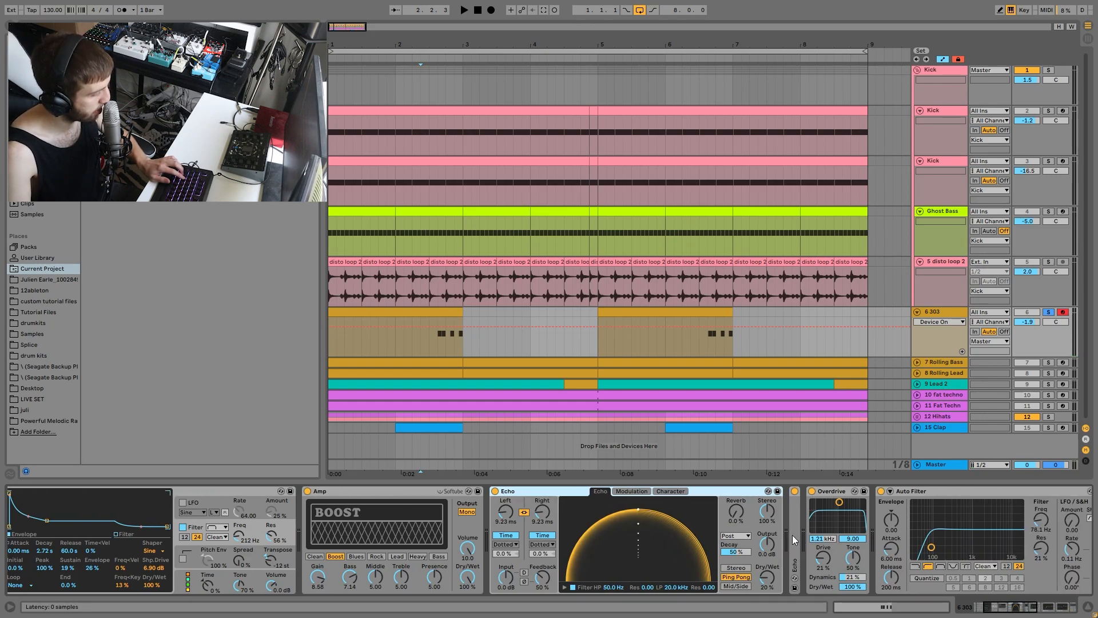
double_click(793, 536)
scroll(744, 575, "right", 4)
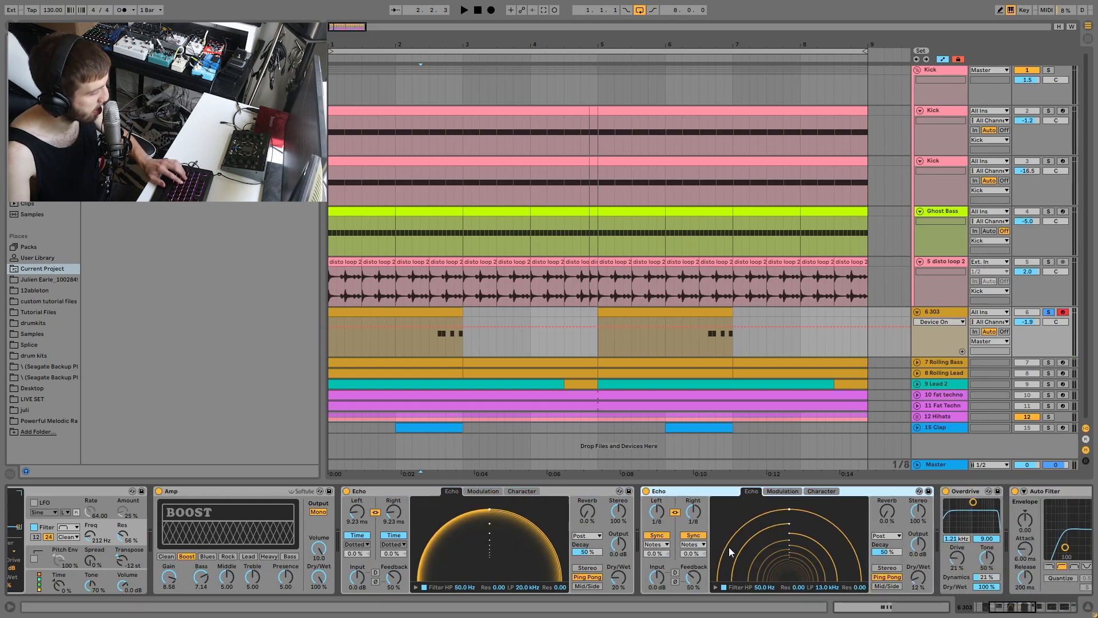
scroll(684, 559, "right", 9)
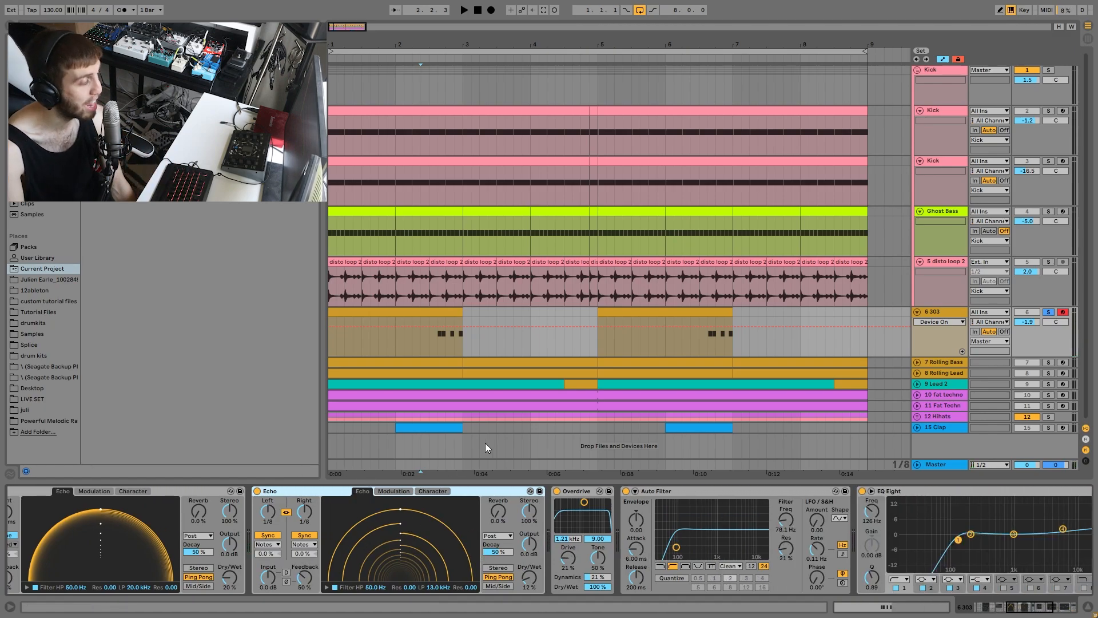
Step: Review the two EQ Eights and the Auto Pan ending the 303 chain, and play the 303 together with the Kick group
scroll(636, 540, "right", 11)
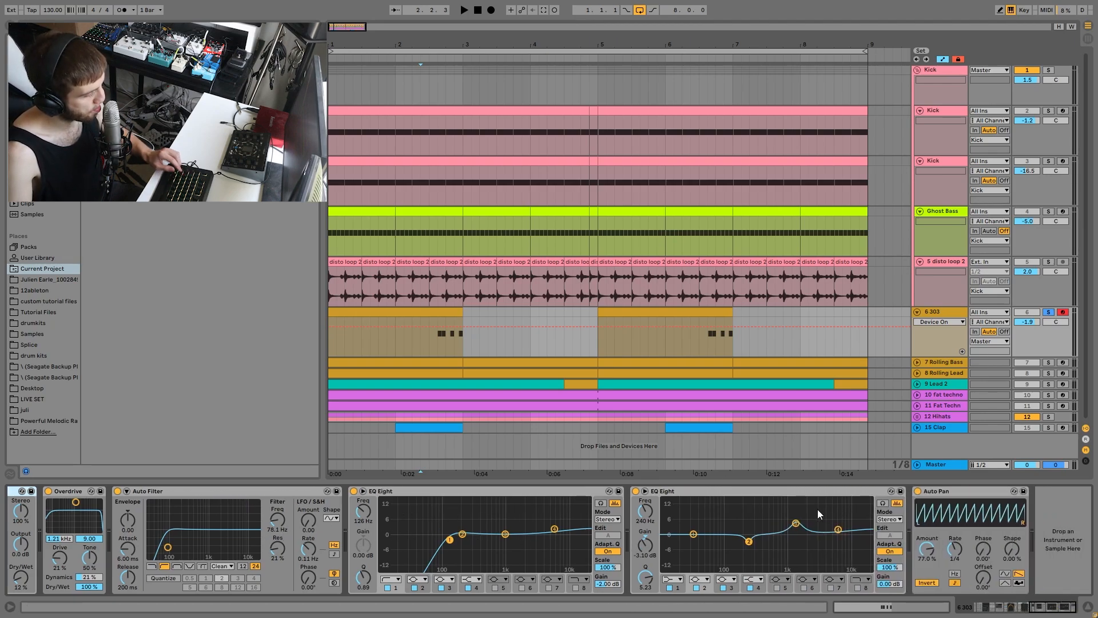
key("space")
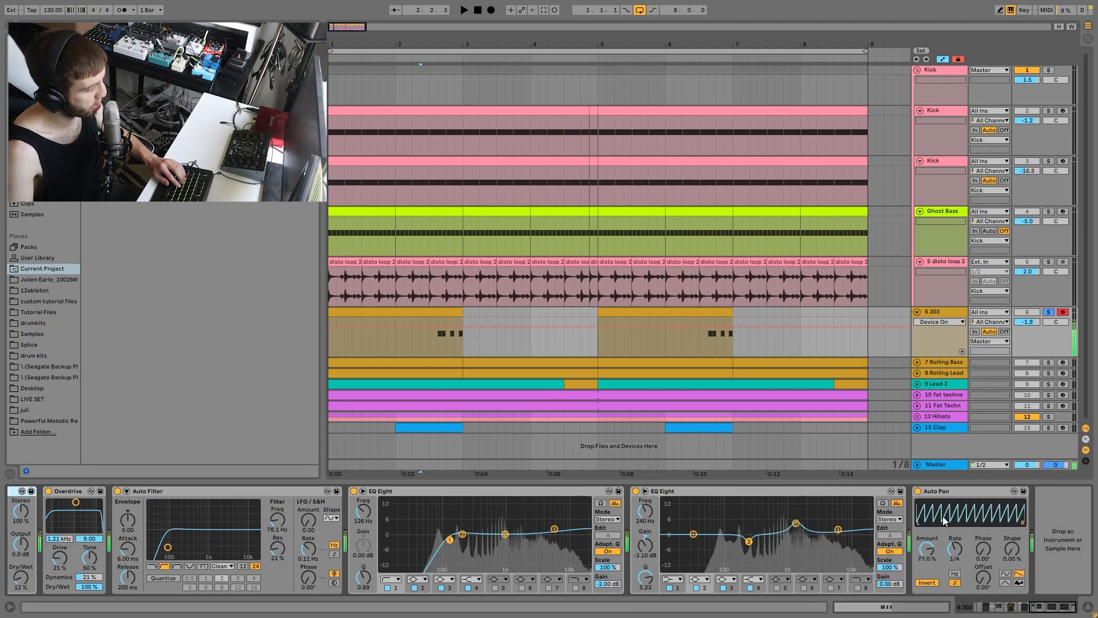
left_click(1049, 70)
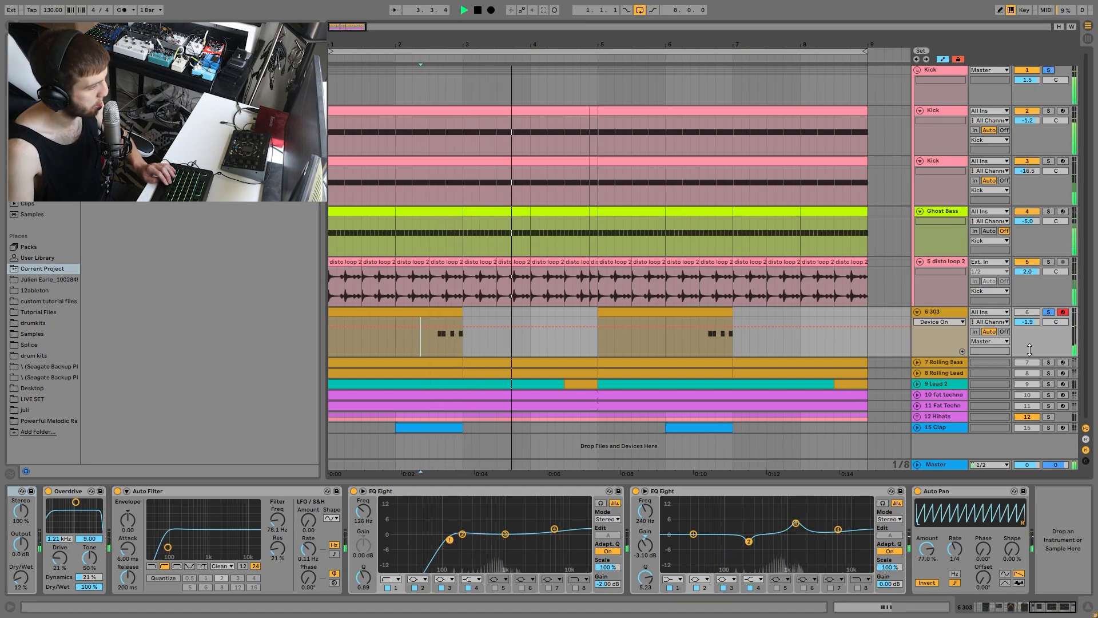
key("space")
Step: Solo the 7 Rolling Bass track, unfold it in the arrangement and play it from the start
left_click(1044, 361)
left_click(933, 365)
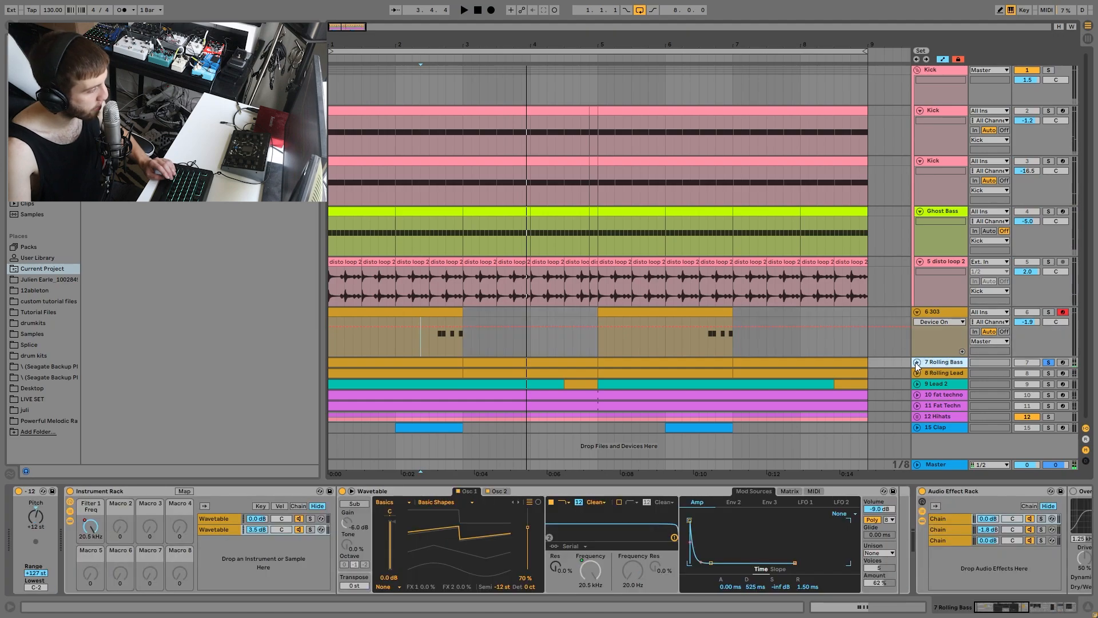
left_click(917, 361)
left_click(419, 358)
key("space")
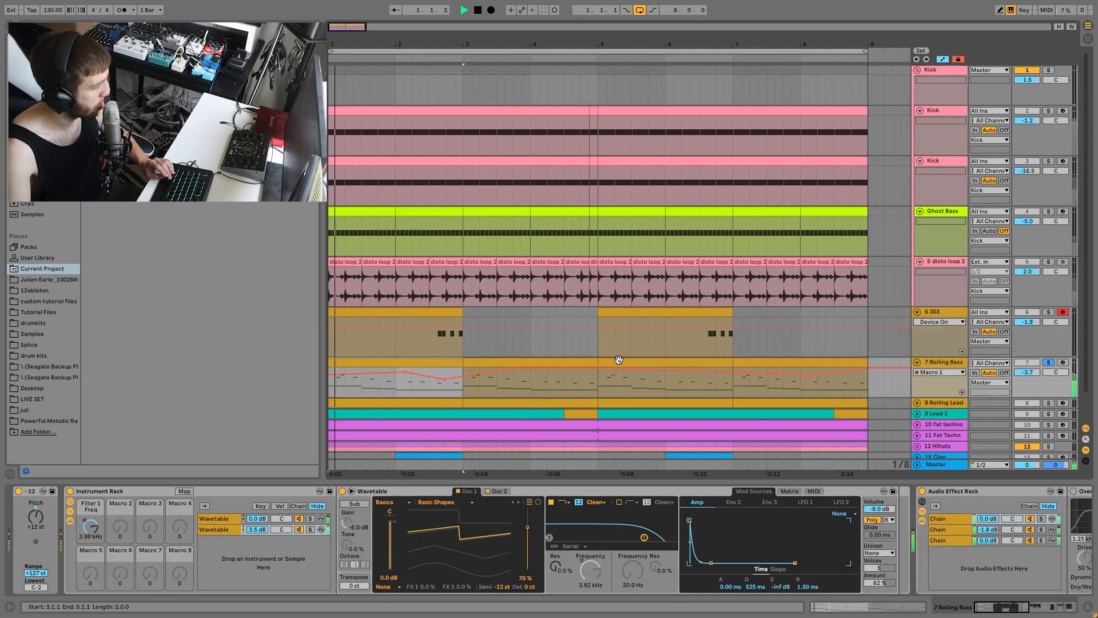
Step: Open the Rolling Bass MIDI clip and listen to its full note pattern
left_click(755, 360)
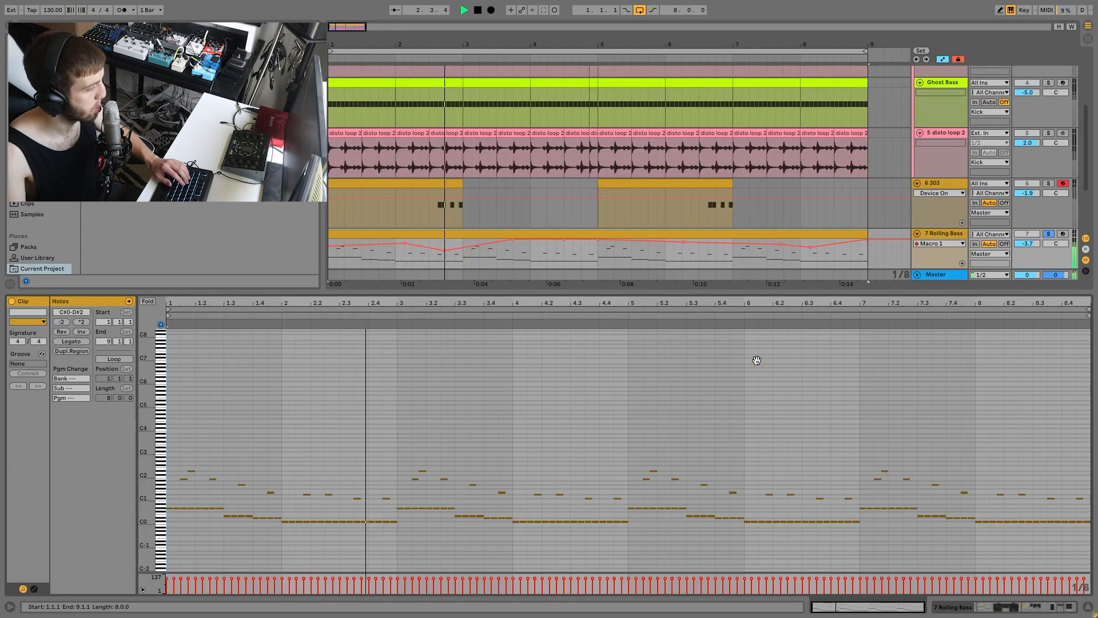
double_click(756, 360)
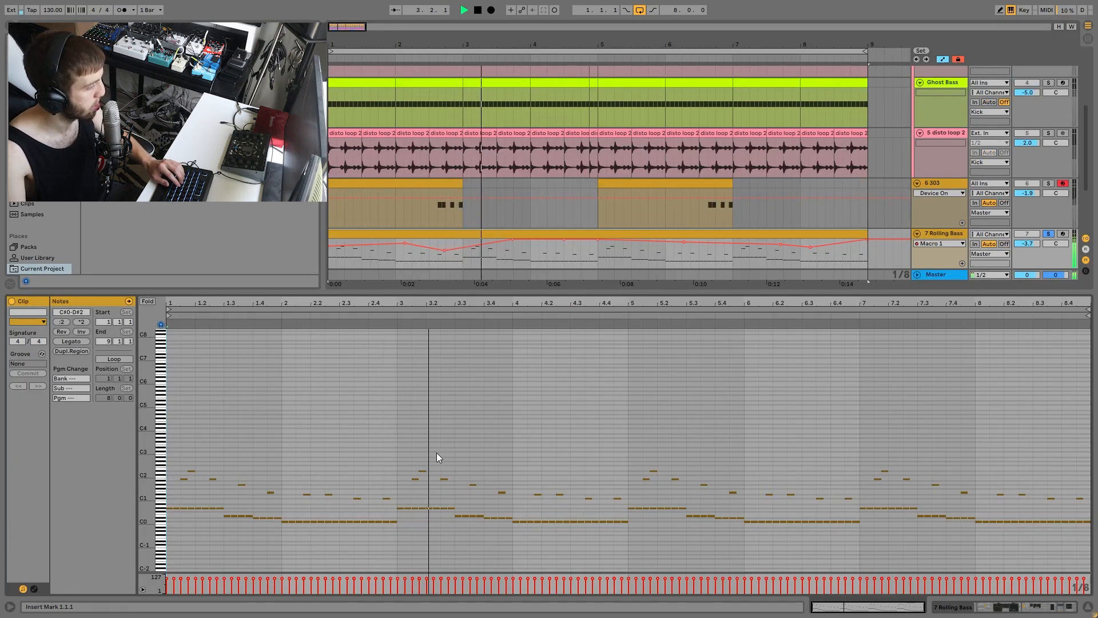
left_click(386, 427)
left_click(399, 429)
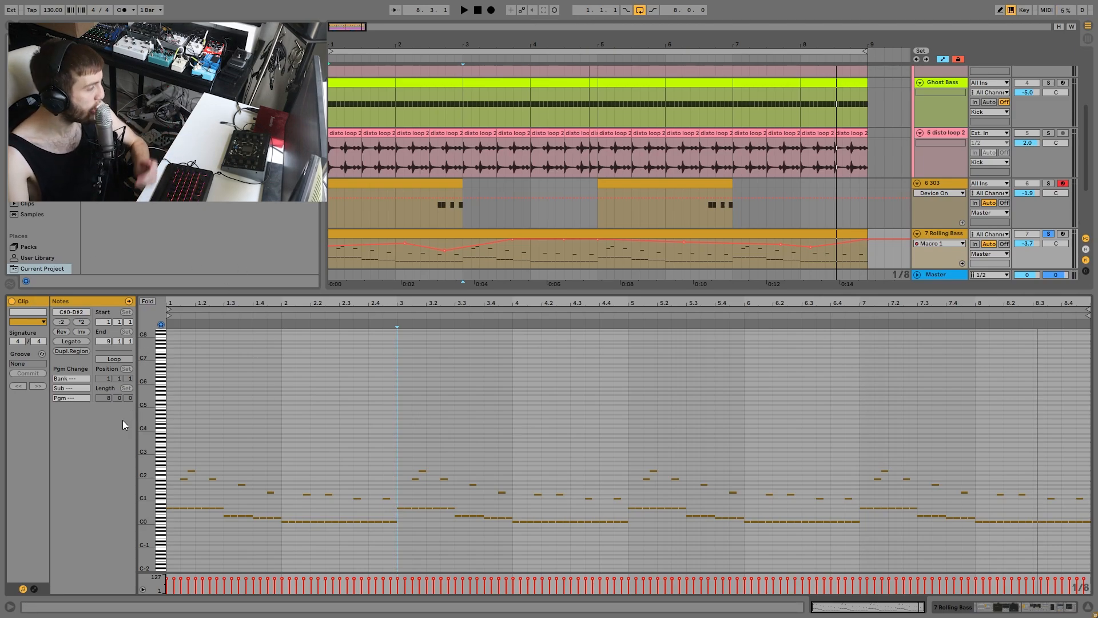
Step: Enlarge the Rolling Bass notes, highlight the repeated low notes on G#0 and C#0 in bars 1 and 2, and play them
left_click_drag(143, 421, 165, 427)
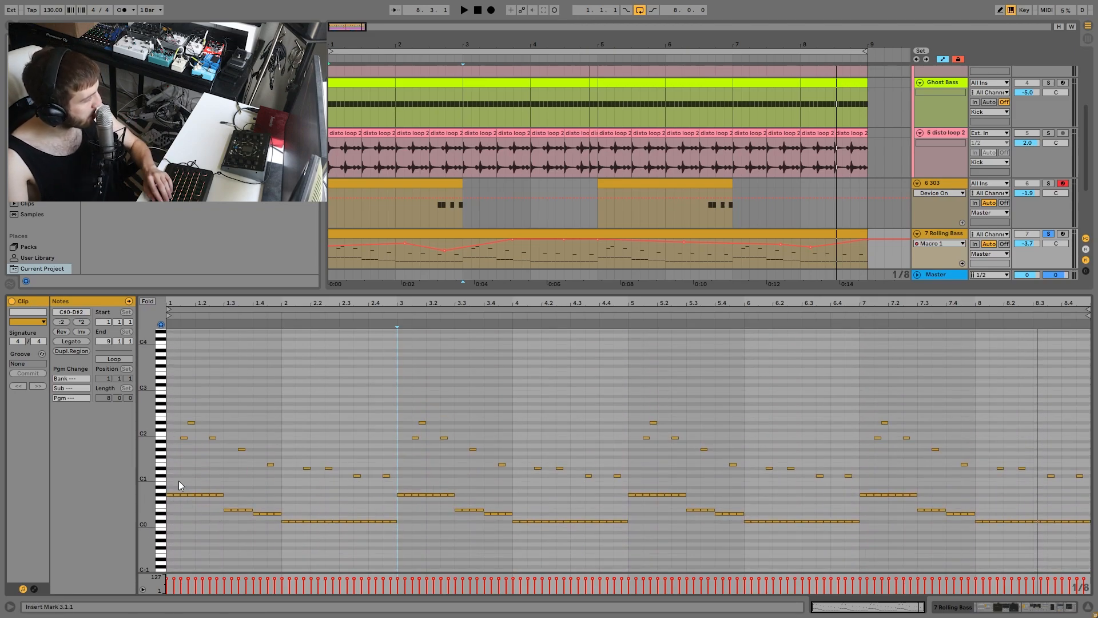
left_click_drag(171, 485, 222, 504)
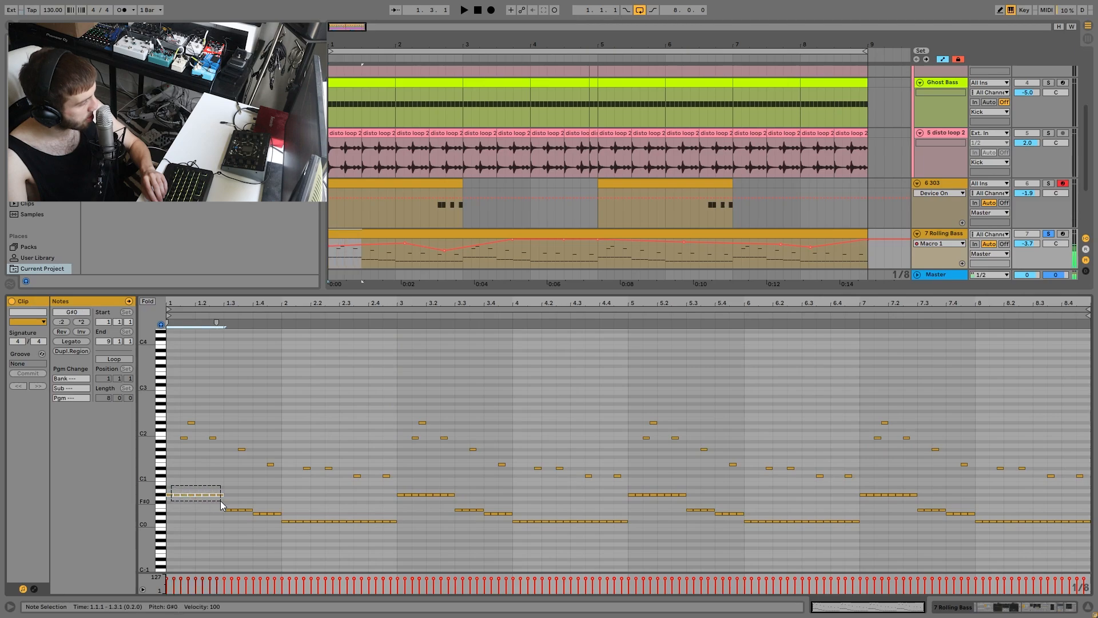
left_click(180, 485)
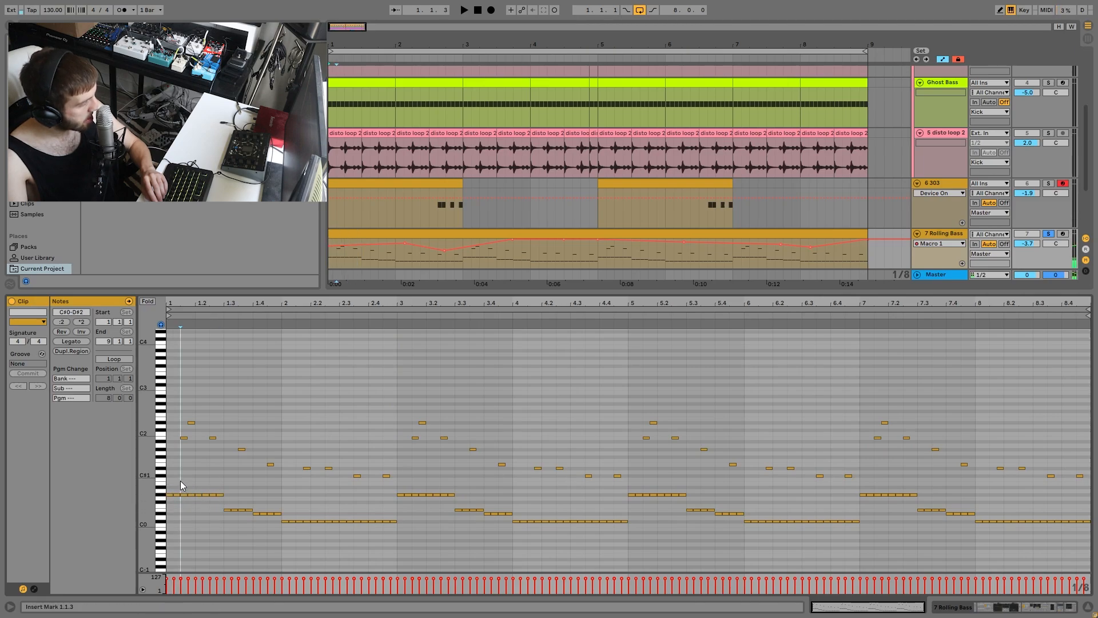
left_click_drag(169, 487, 294, 528)
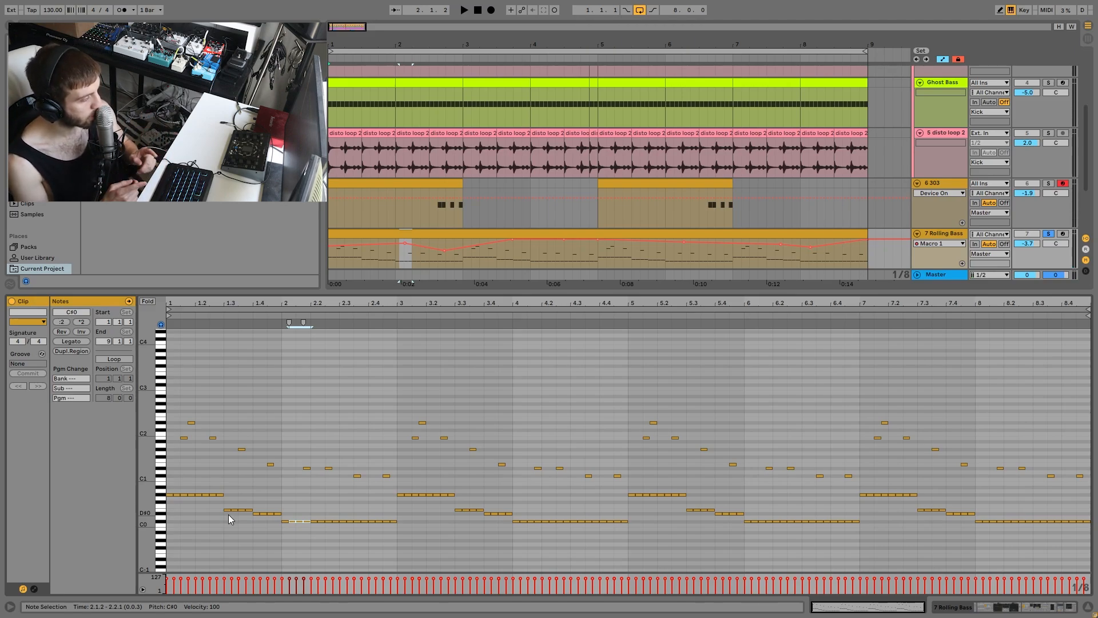
key("space")
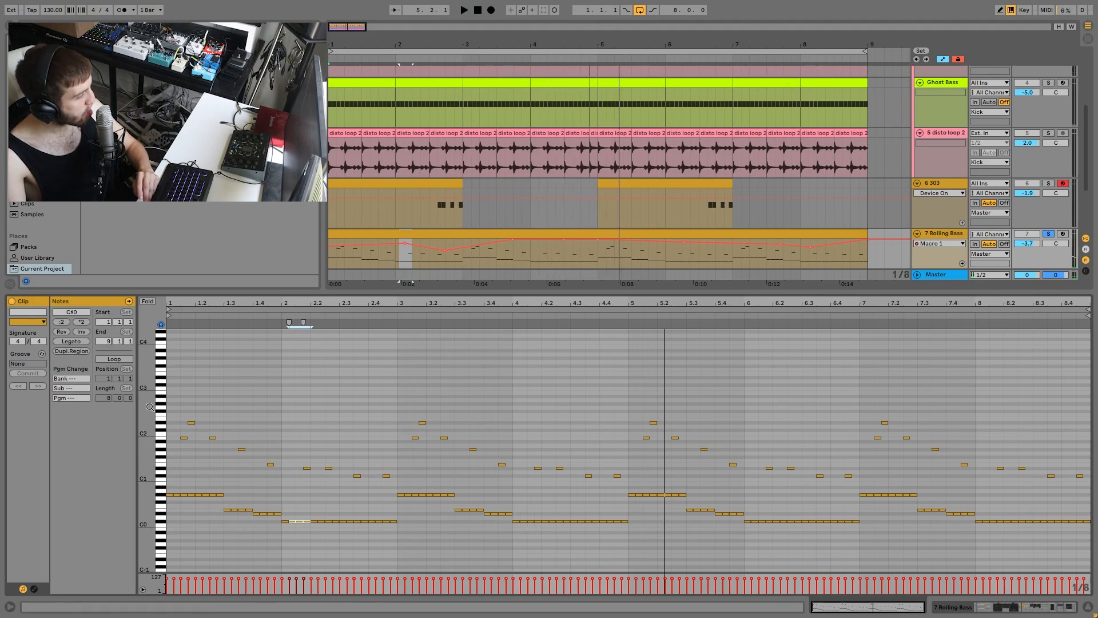
Step: Highlight the higher melody notes above the bassline in the first two bars, down to the C#1–G#1 run, and play the clip
left_click_drag(161, 407, 188, 407)
scroll(229, 458, "down", 3)
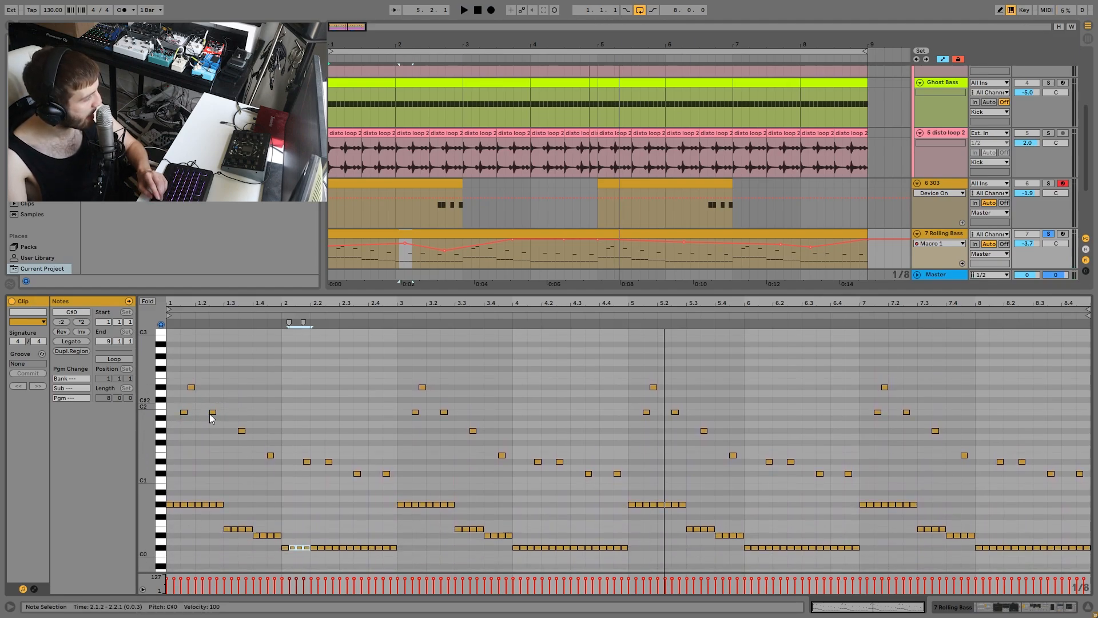
key("space")
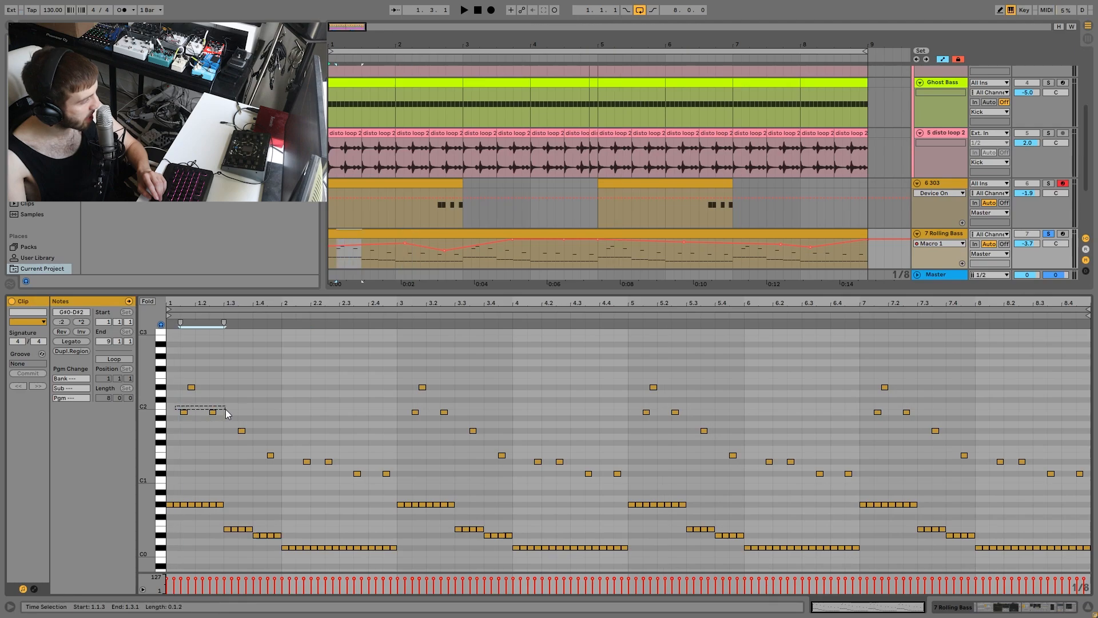
mouse_move(175, 406)
left_mouse_down()
mouse_move(226, 413)
mouse_move(187, 388)
left_mouse_up()
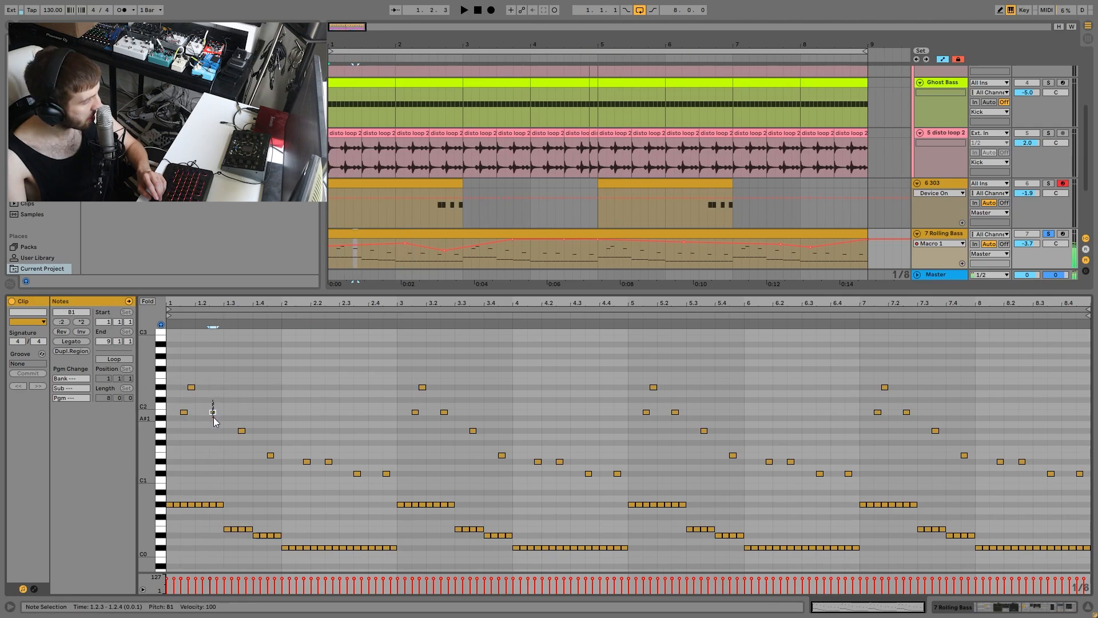
left_click_drag(237, 415, 389, 489)
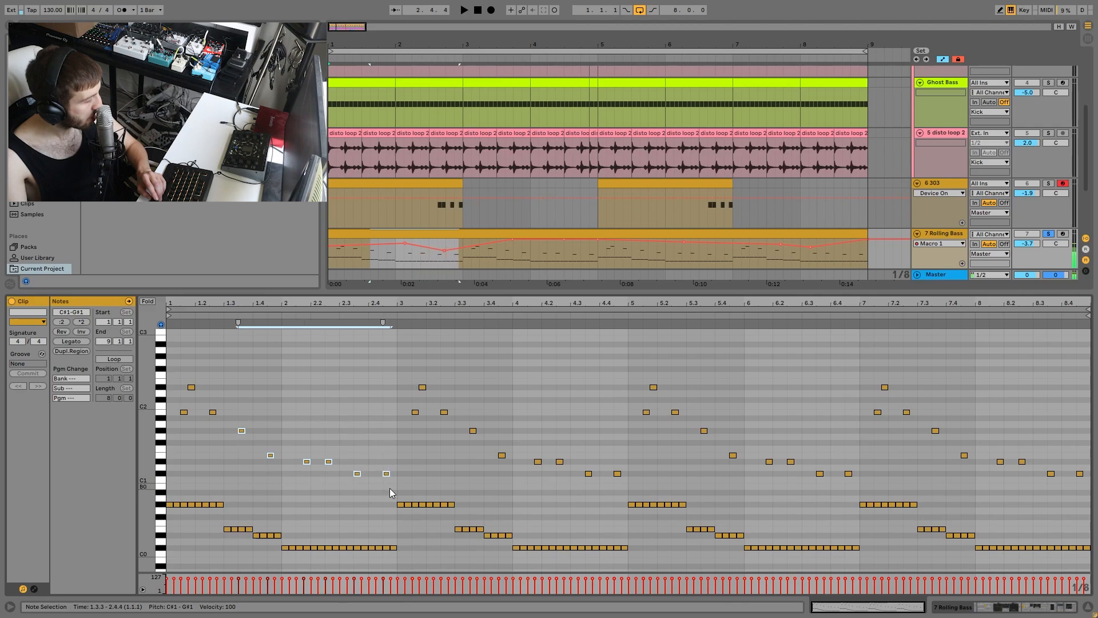
key("space")
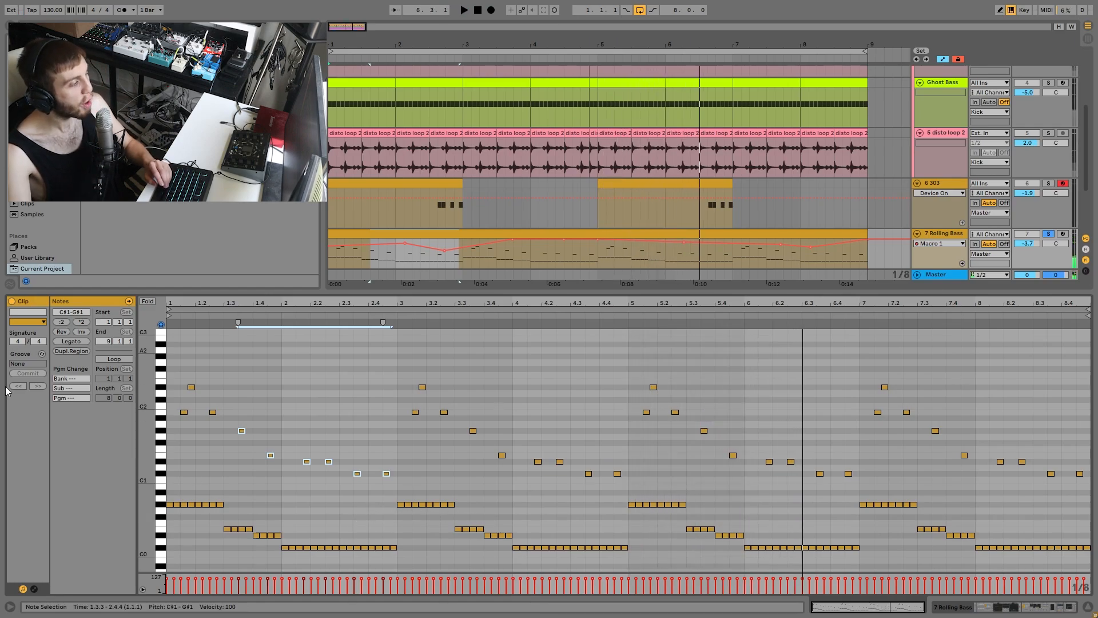
Step: Select the descending low notes from 1.3.1 to 2.1.4 (E0 to C#0) in the Rolling Bass clip and play from there
left_click(449, 234)
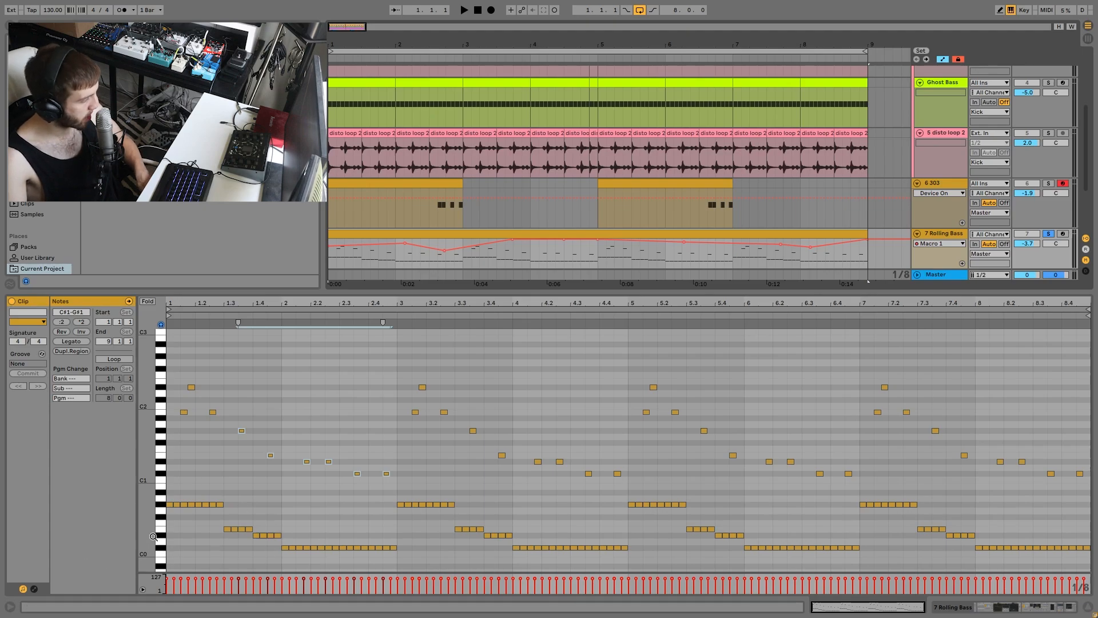
left_click(217, 497)
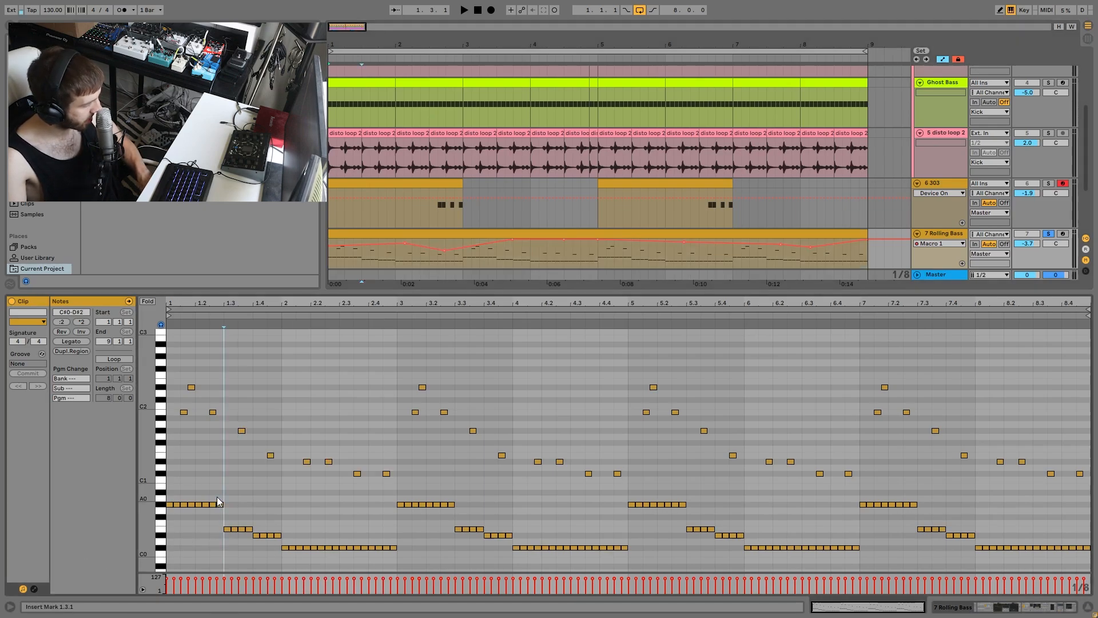
left_click_drag(217, 501, 111, 520)
left_click_drag(224, 518, 308, 548)
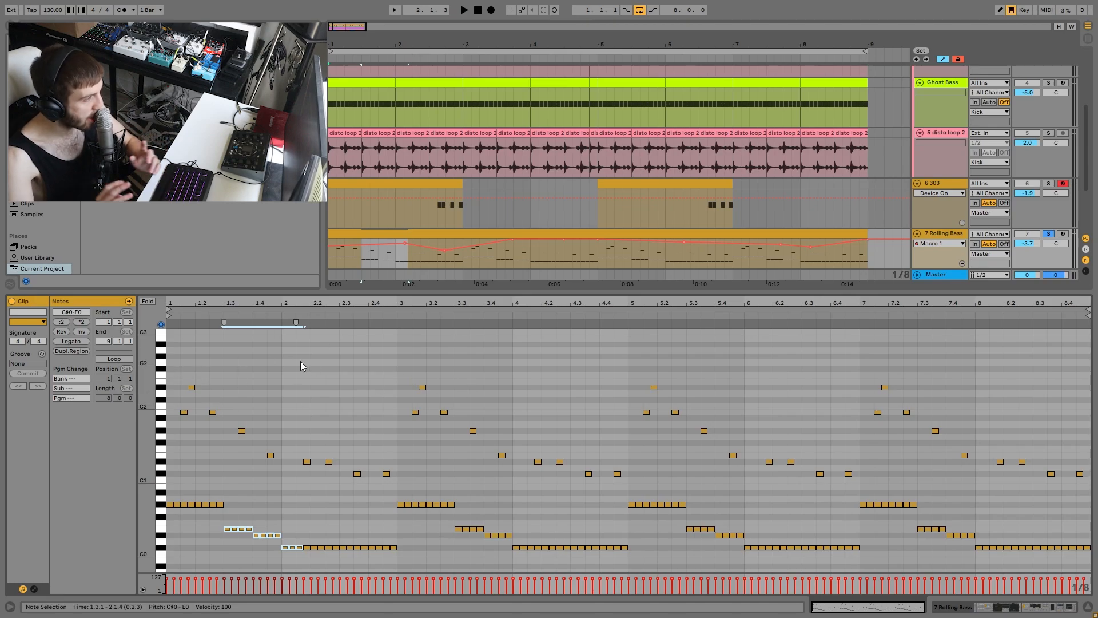
key("space")
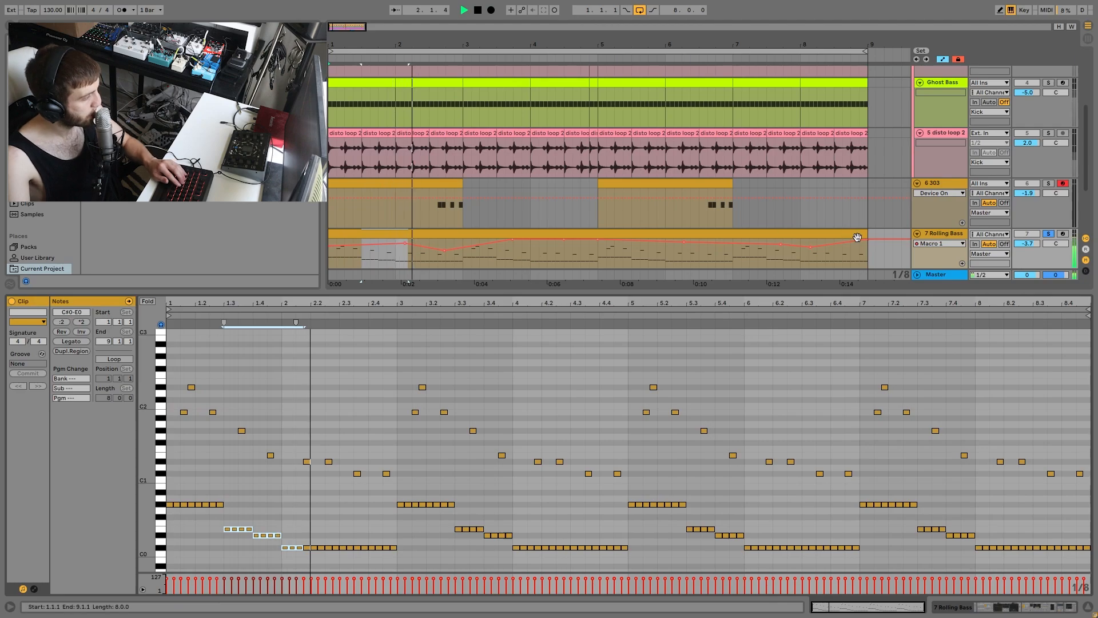
Step: Show the Rolling Bass devices and compare the oscillator settings of the two Wavetable chains in the Instrument Rack, briefly playing them
left_click(941, 232)
key("space")
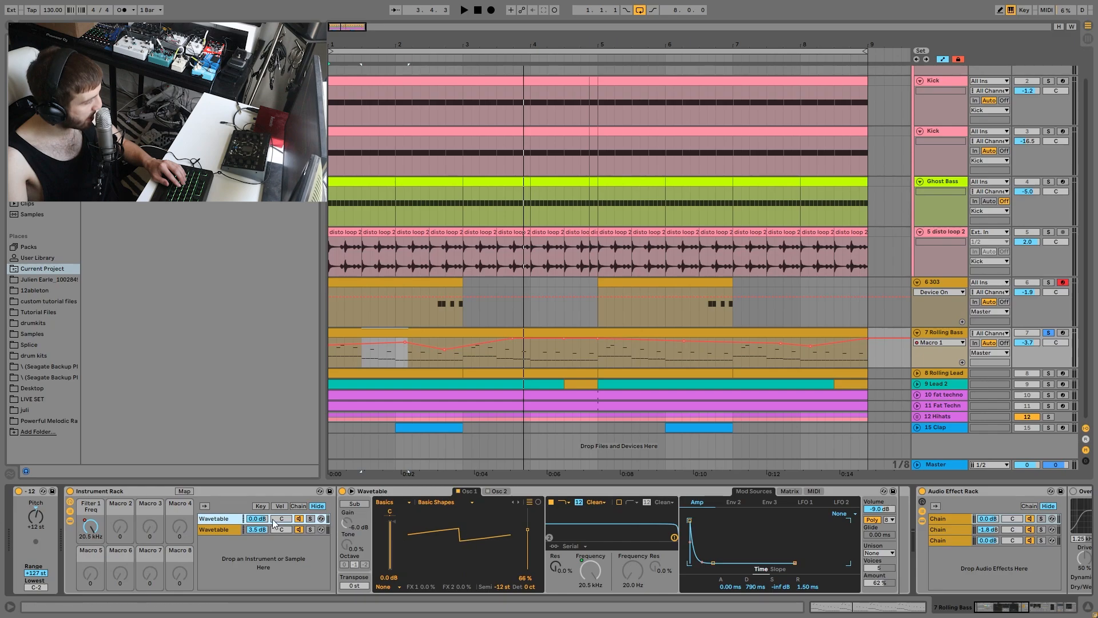
left_click(228, 529)
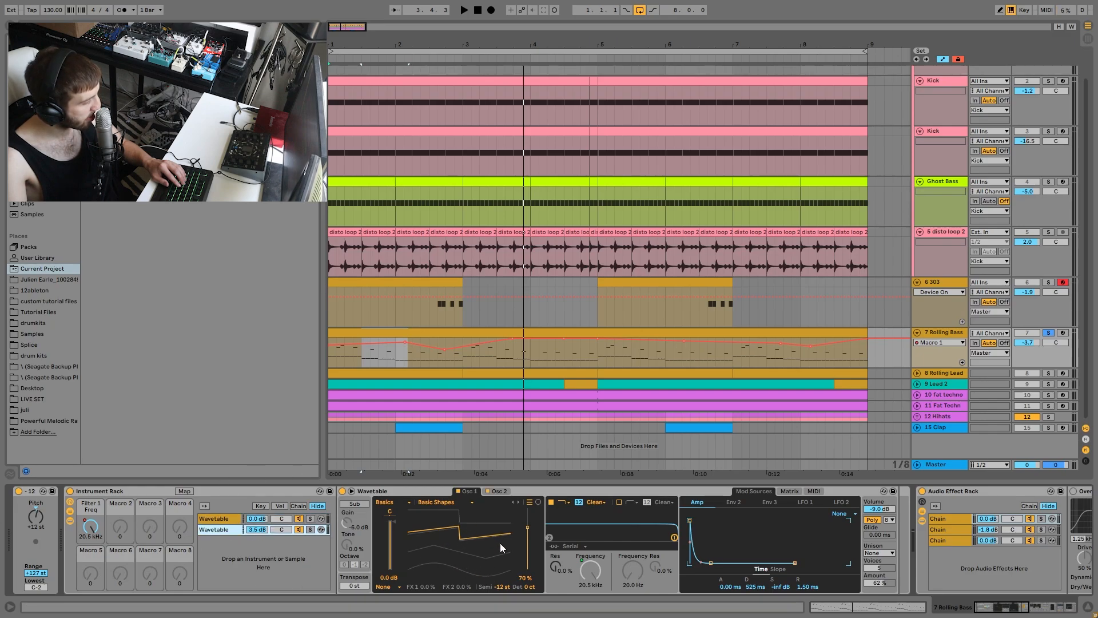
left_click(496, 493)
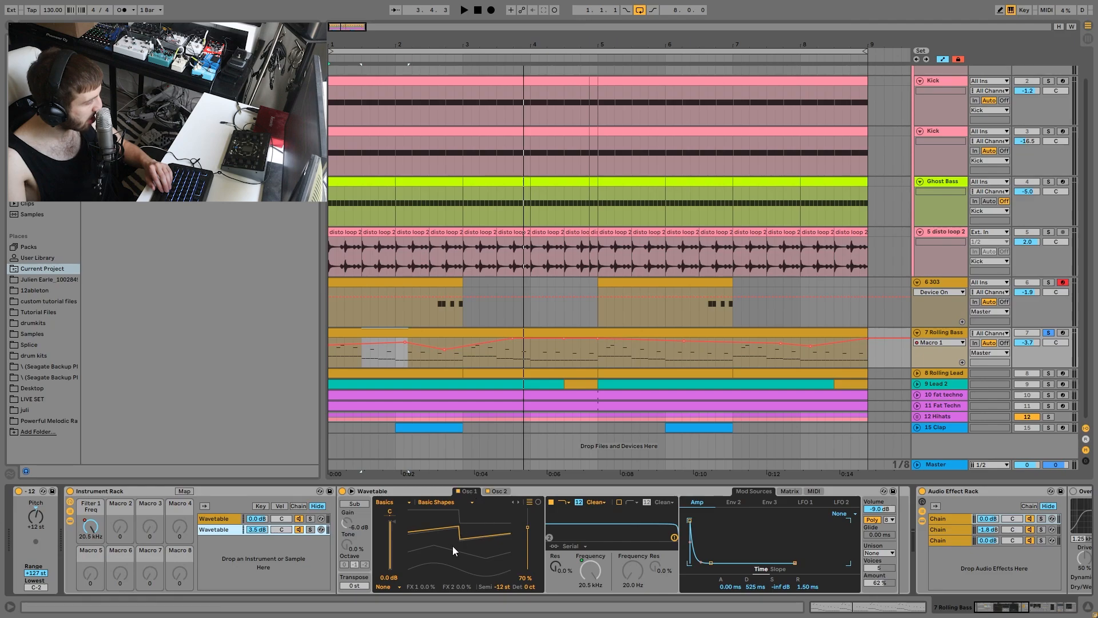
left_click(216, 521)
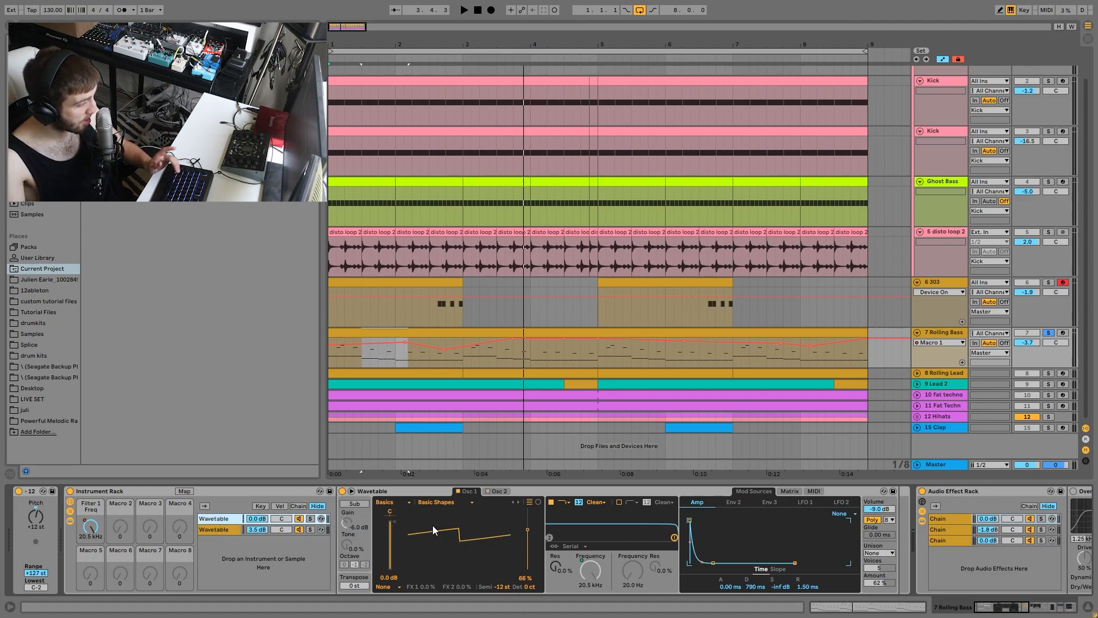
key("space")
key("space")
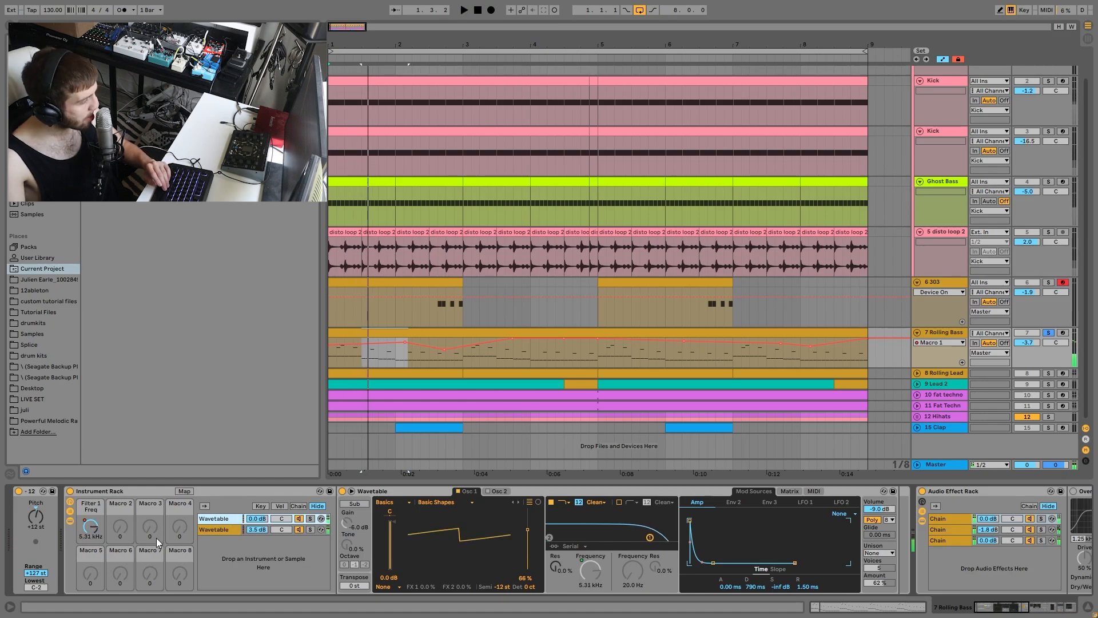
Step: Check the Wavetable filter frequency's mapping to the Filter 1 Freq macro and play the macro's automation on the track
left_click(205, 530)
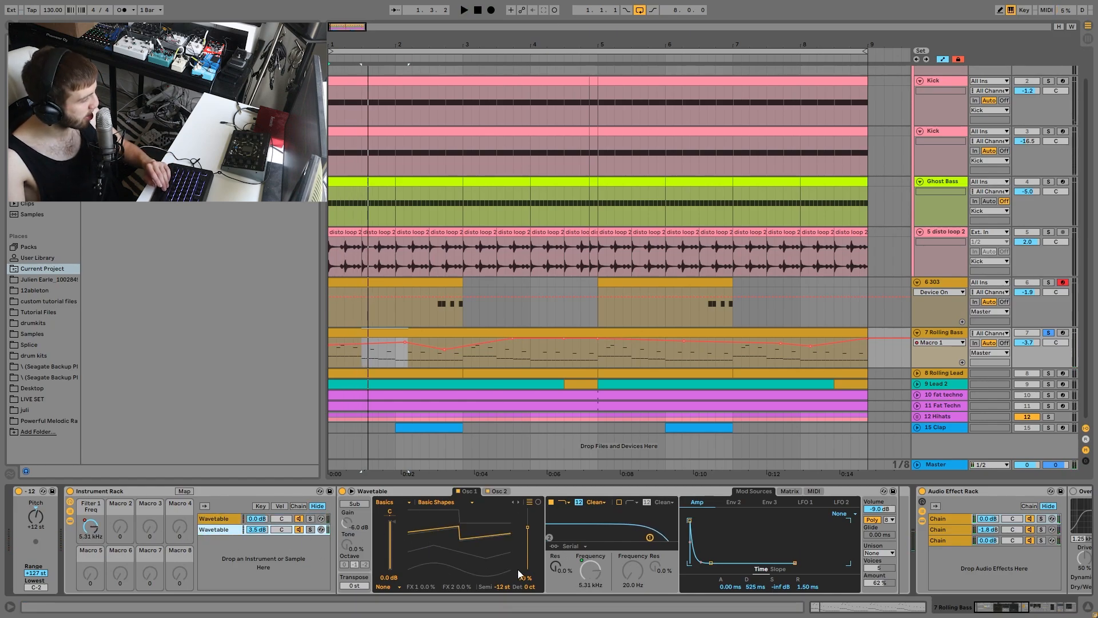
right_click(602, 571)
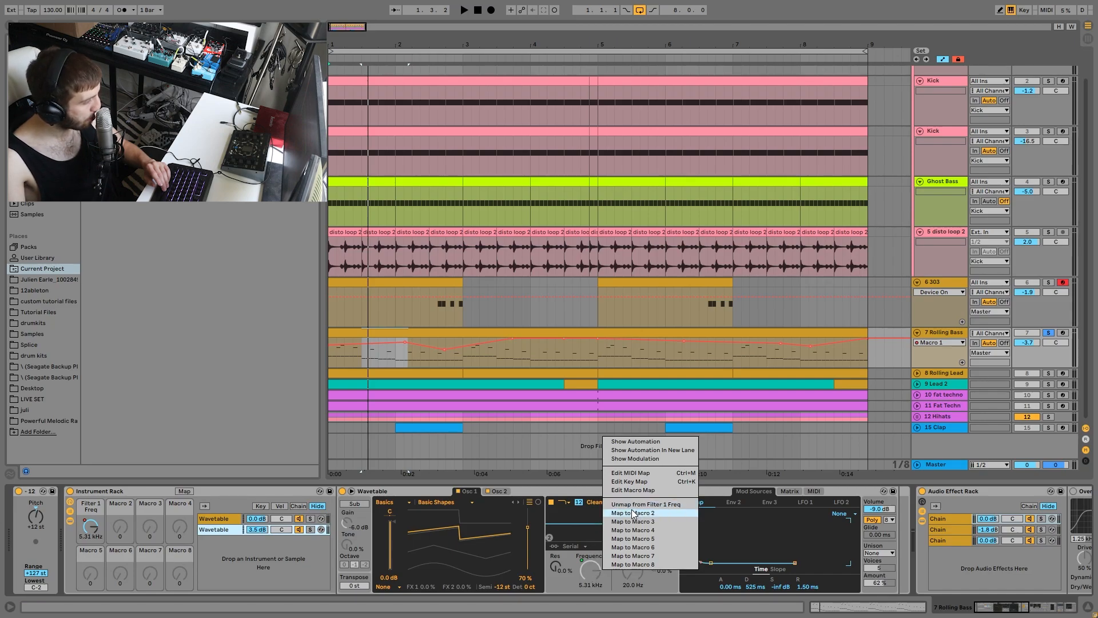
left_click(122, 518)
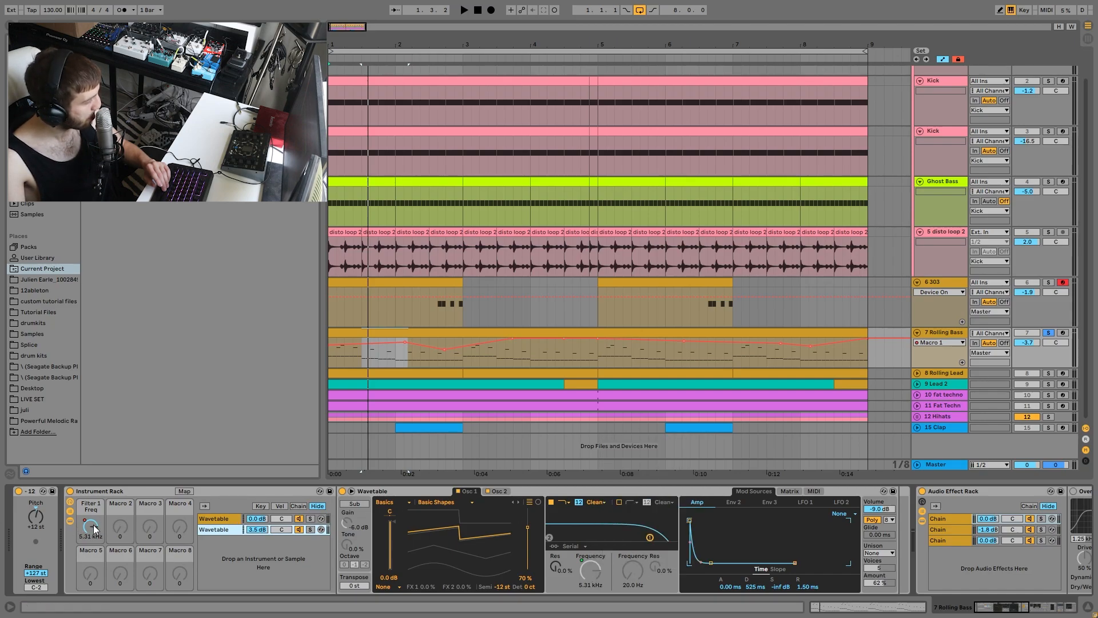
left_click(226, 519)
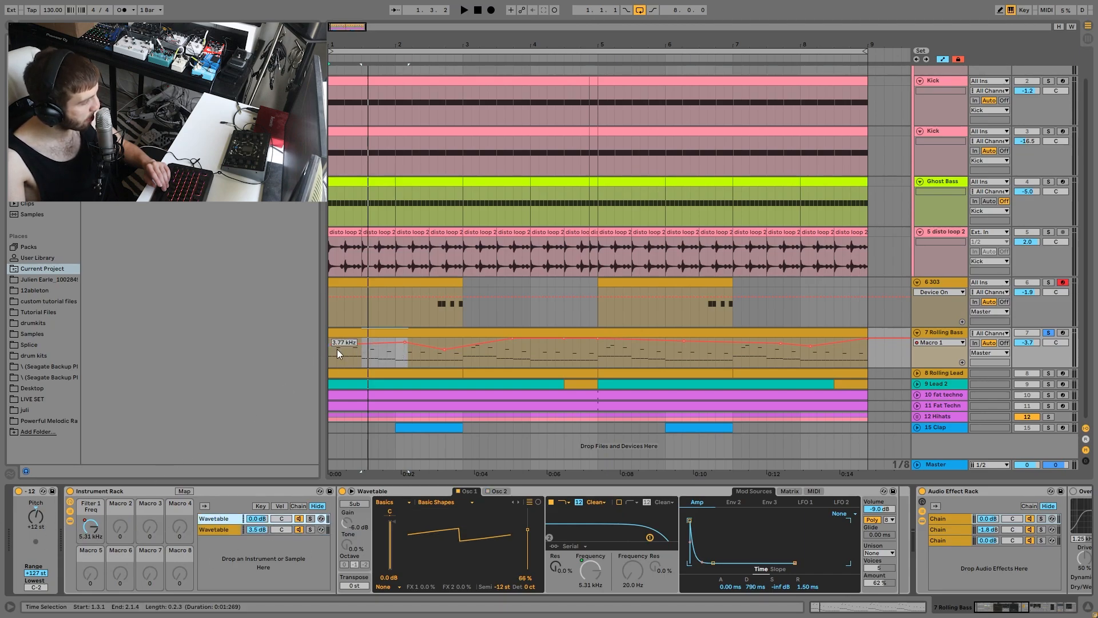
key("space")
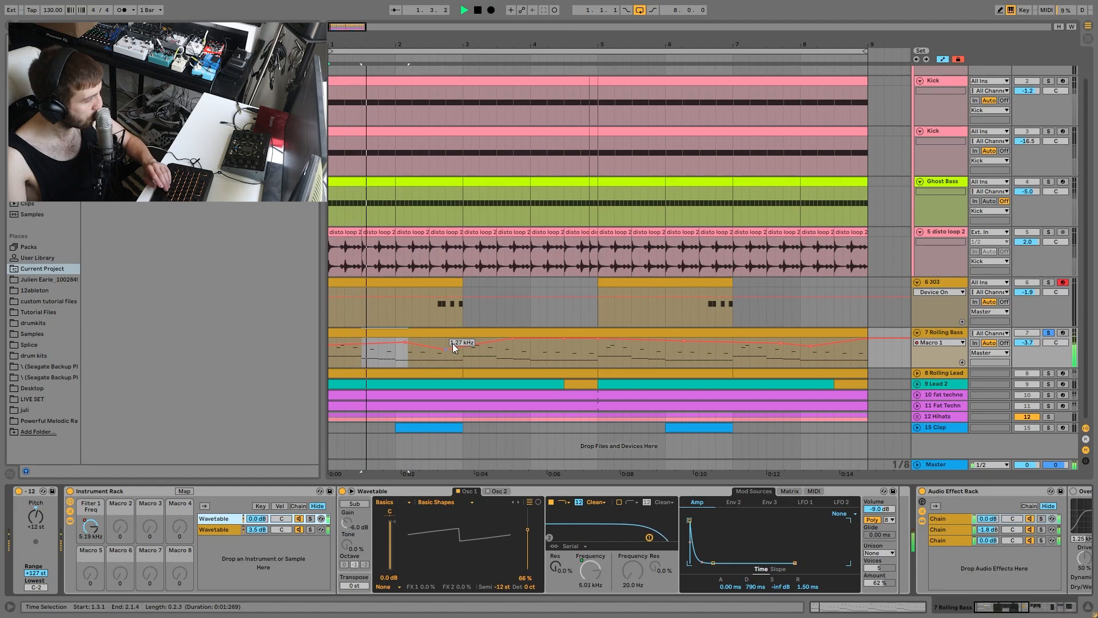
Step: Stop playback, delete the Overdrive after the Rolling Bass Audio Effect Rack, and show the Amp, EQ Three and Chorus that follow
scroll(608, 536, "right", 10)
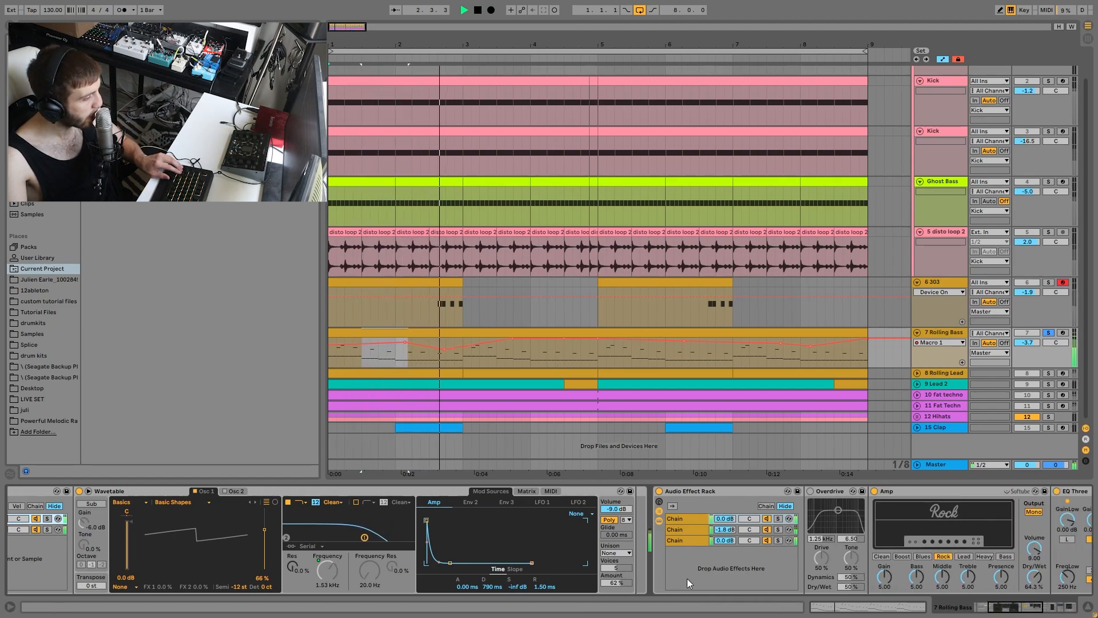
key("space")
left_click(757, 493)
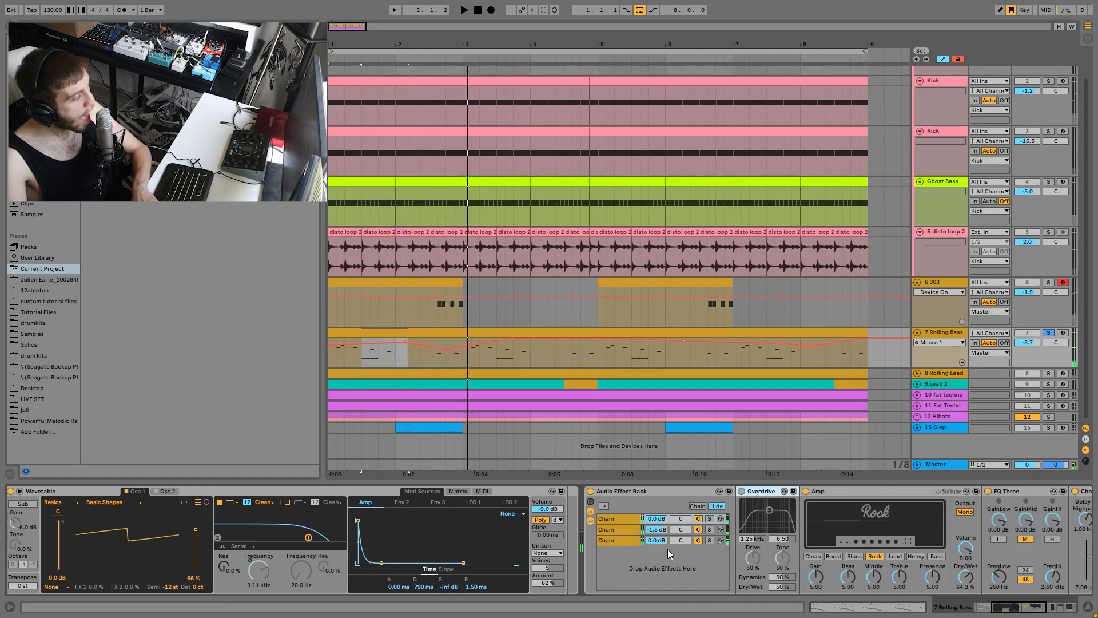
key("Delete")
scroll(713, 526, "right", 3)
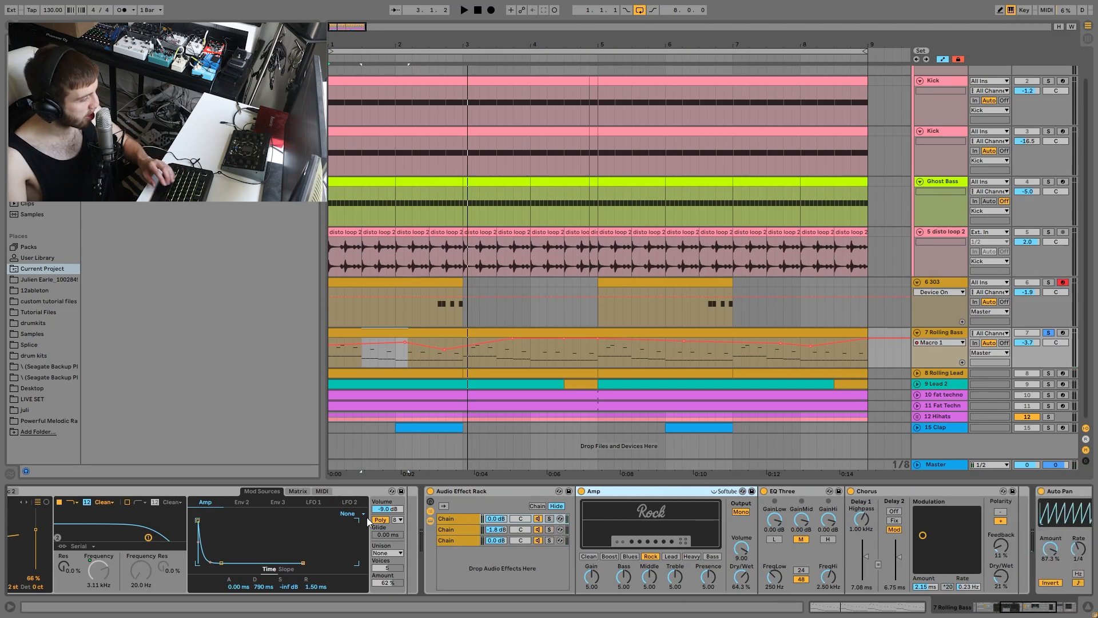
Step: Play the Rolling Bass with its Audio Effect Rack bypassed, and switch the rack on again to compare the sound
left_click(430, 491)
key("space")
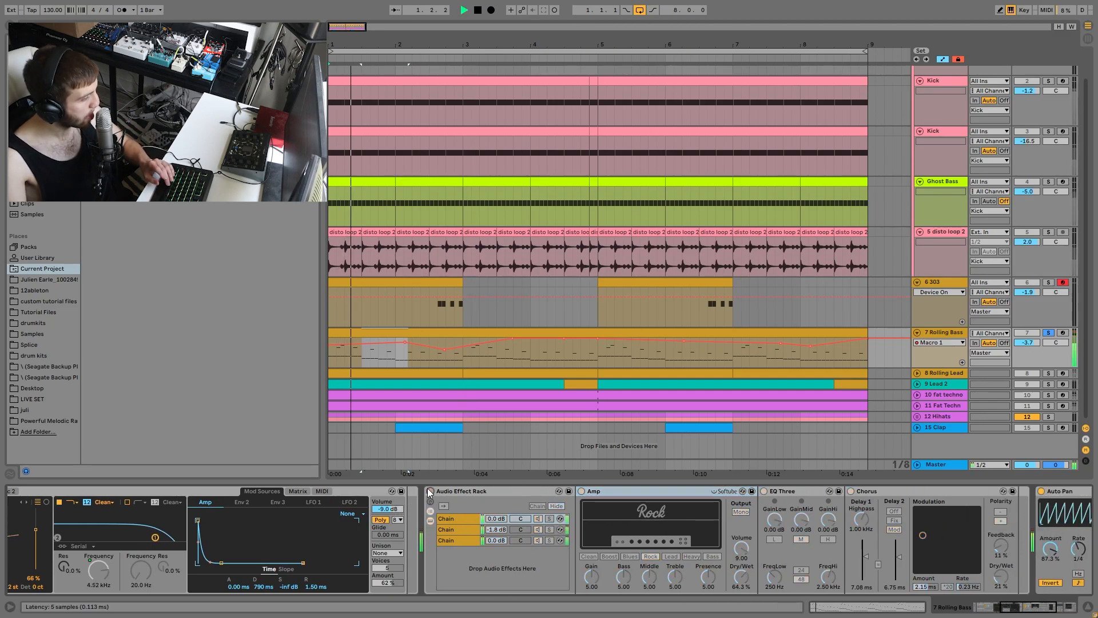
left_click(430, 492)
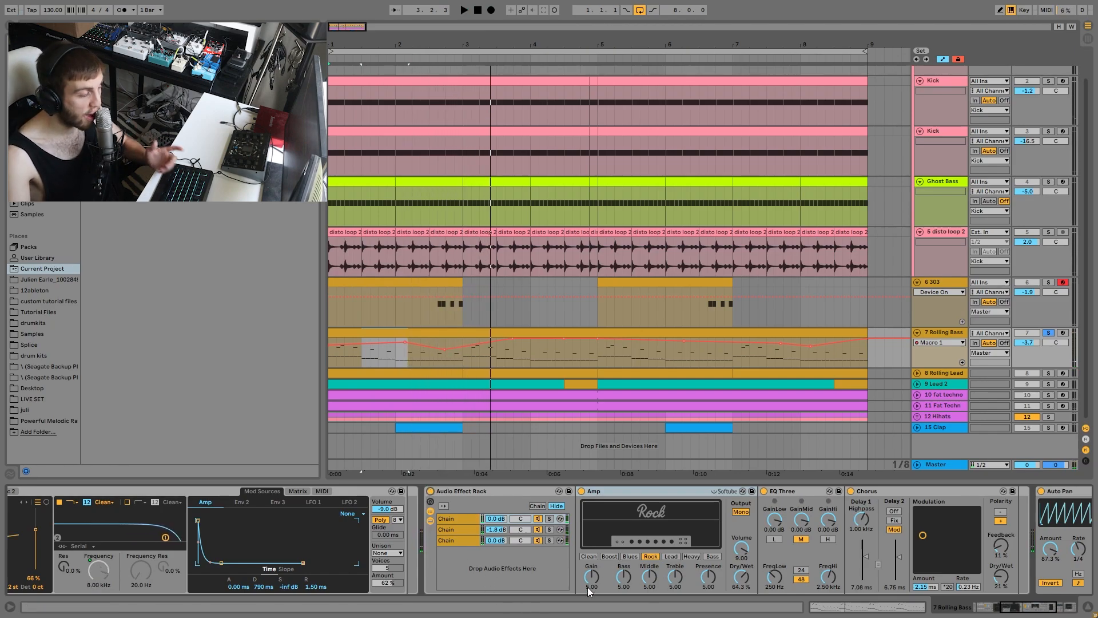
Step: Solo the first chain of the Audio Effect Rack and audition its Amp, EQ Three and Chorus processing
left_click(550, 518)
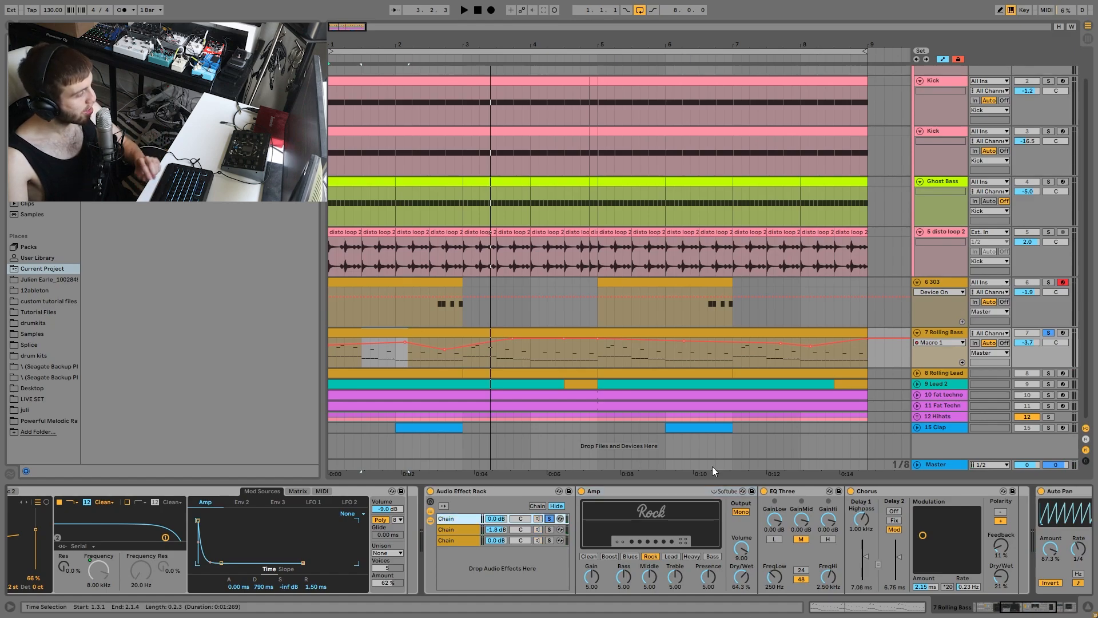
key("space")
key("space")
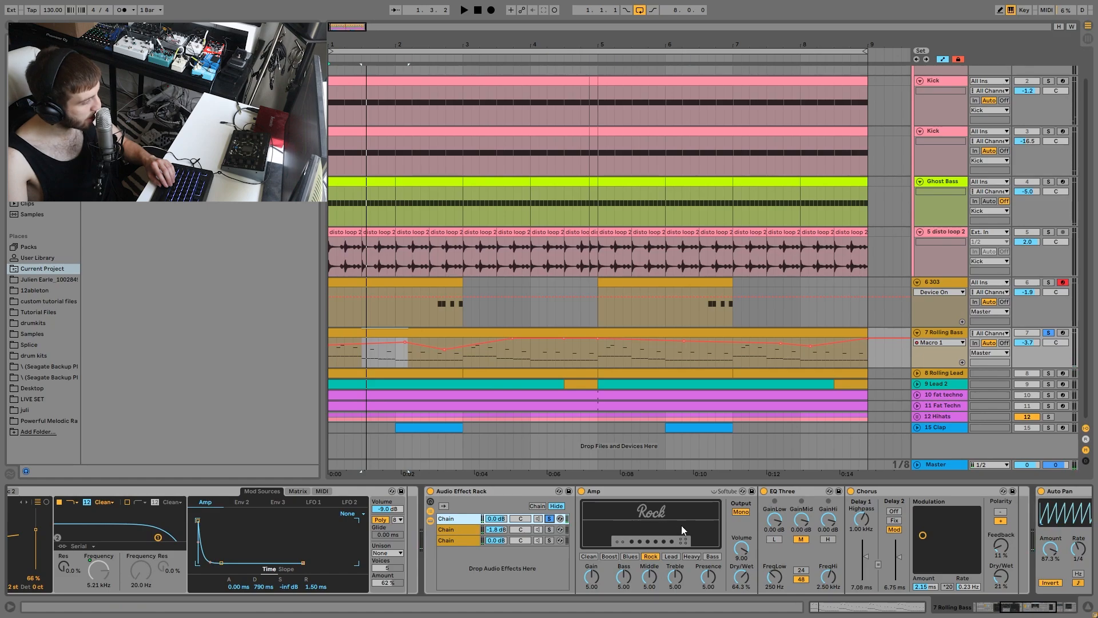
key("space")
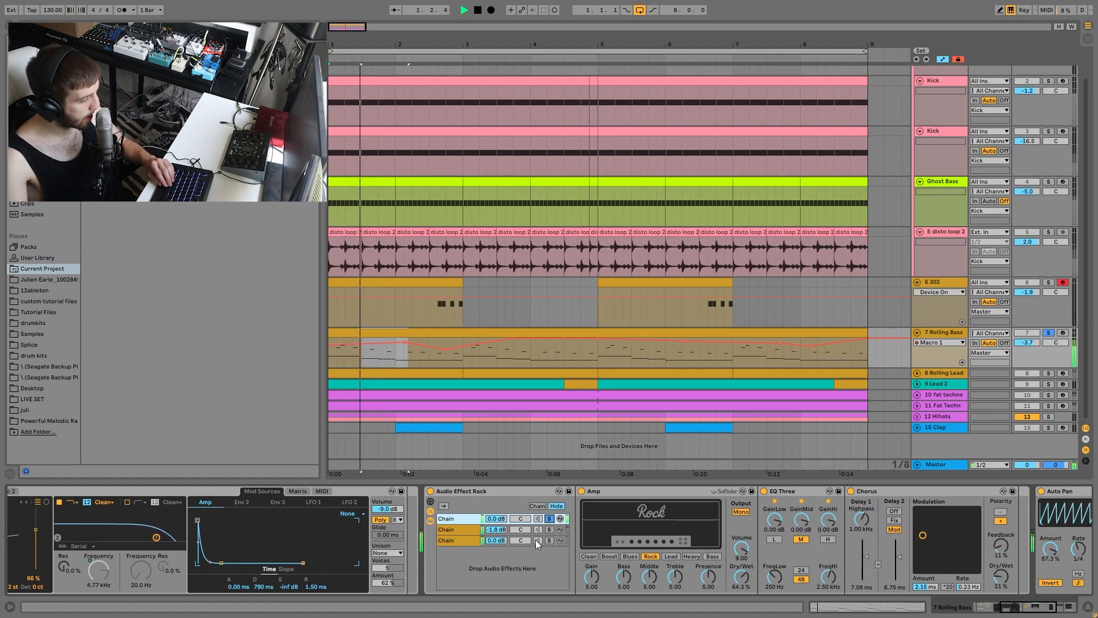
Step: Solo and audition the rack's second chain with the Overdrive, and the third chain with only an EQ Three
left_click(548, 528)
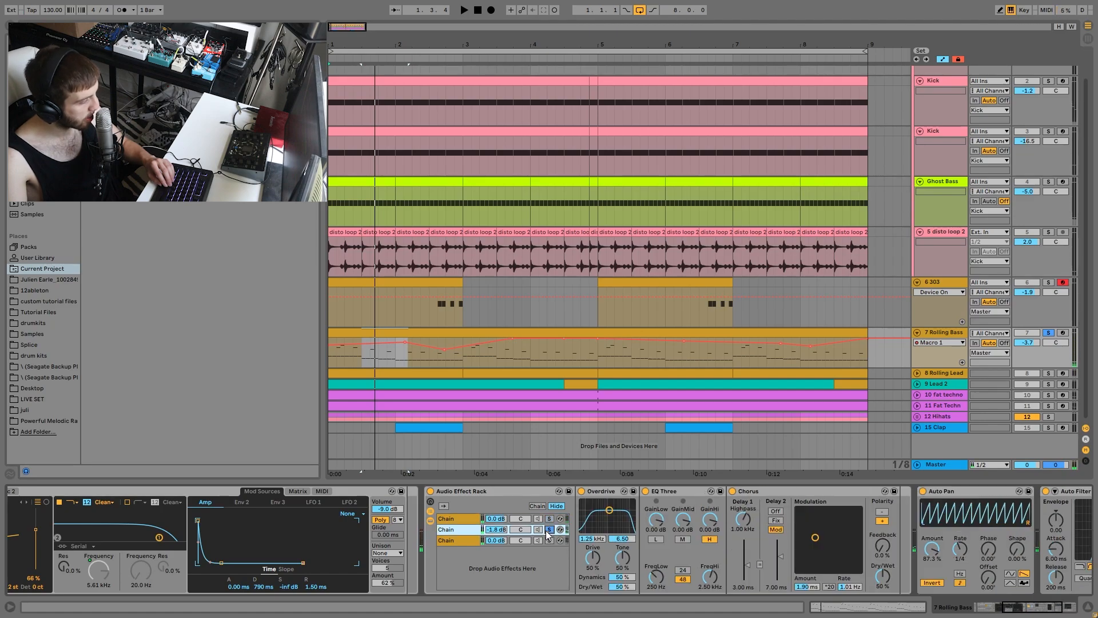
key("space")
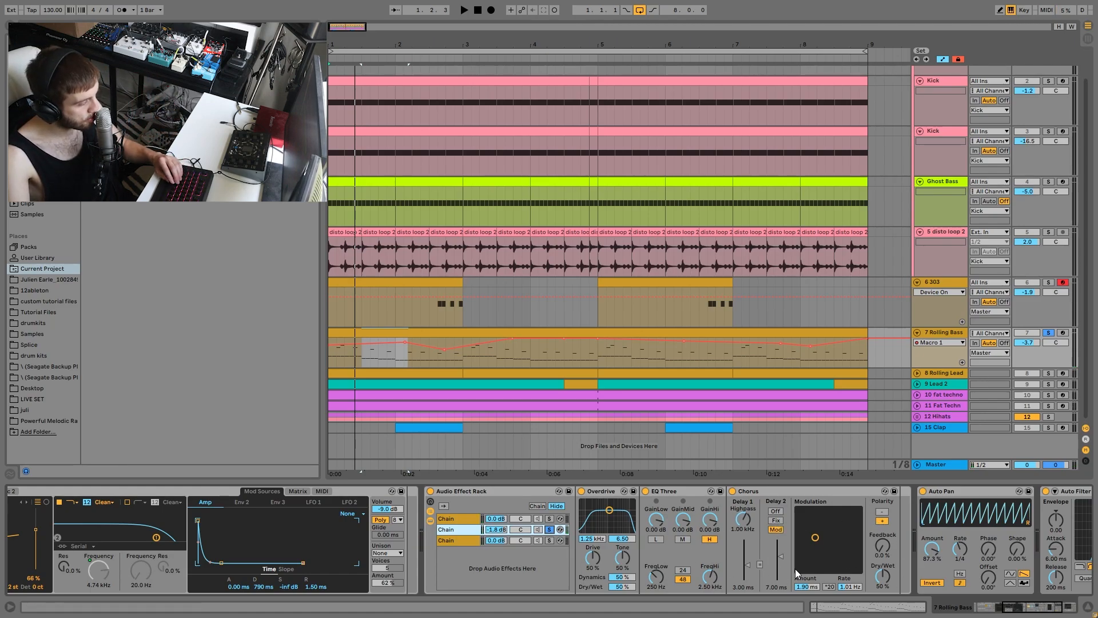
left_click(546, 541)
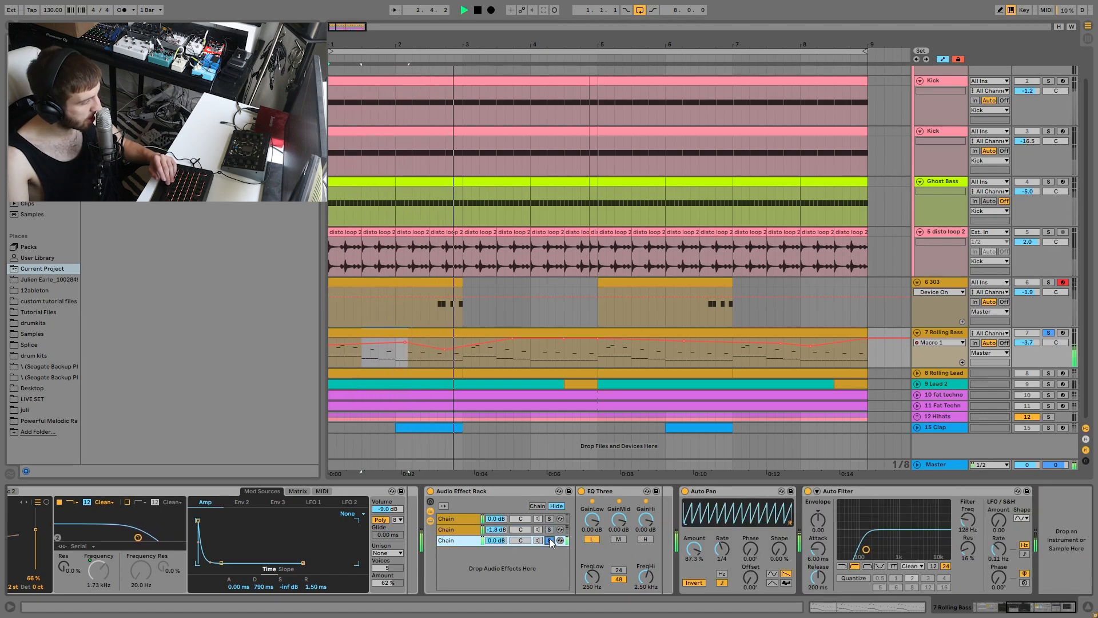
key("space")
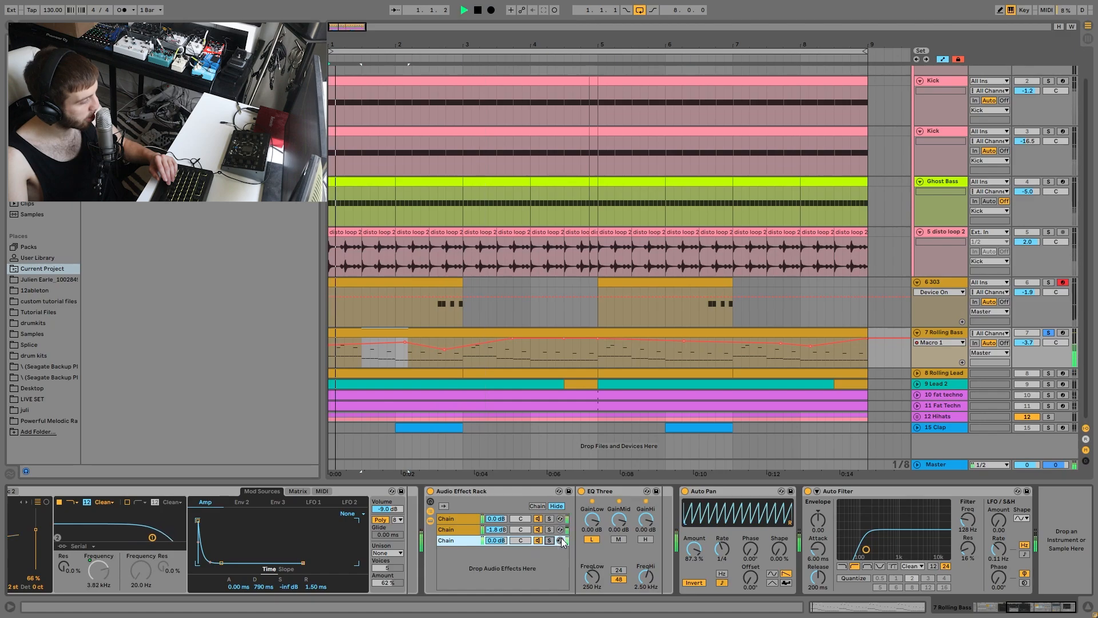
Step: Try a copy of the EQ Three ahead of the Amp in the soloed first chain, and delete the copy
left_click(549, 518)
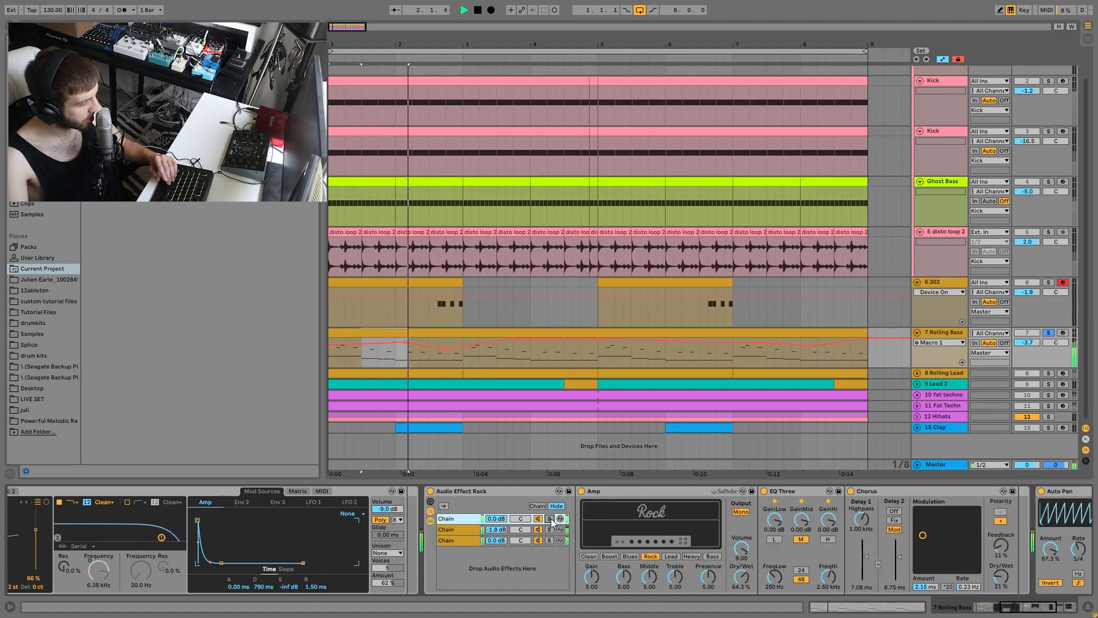
left_click(793, 490)
left_click_drag(656, 515, 584, 517)
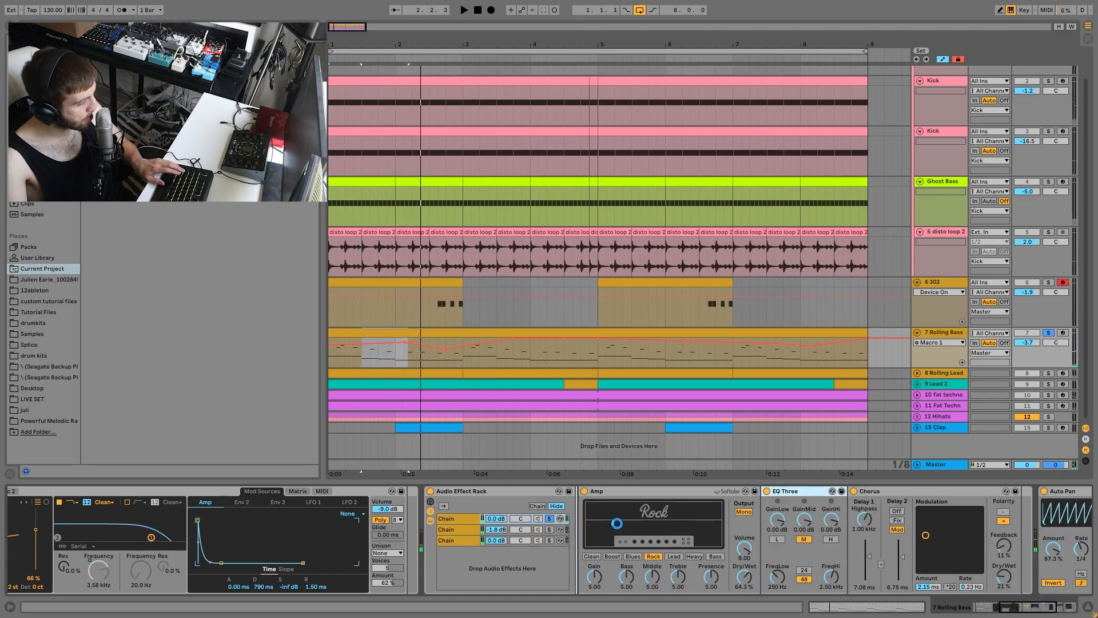
left_click(549, 518)
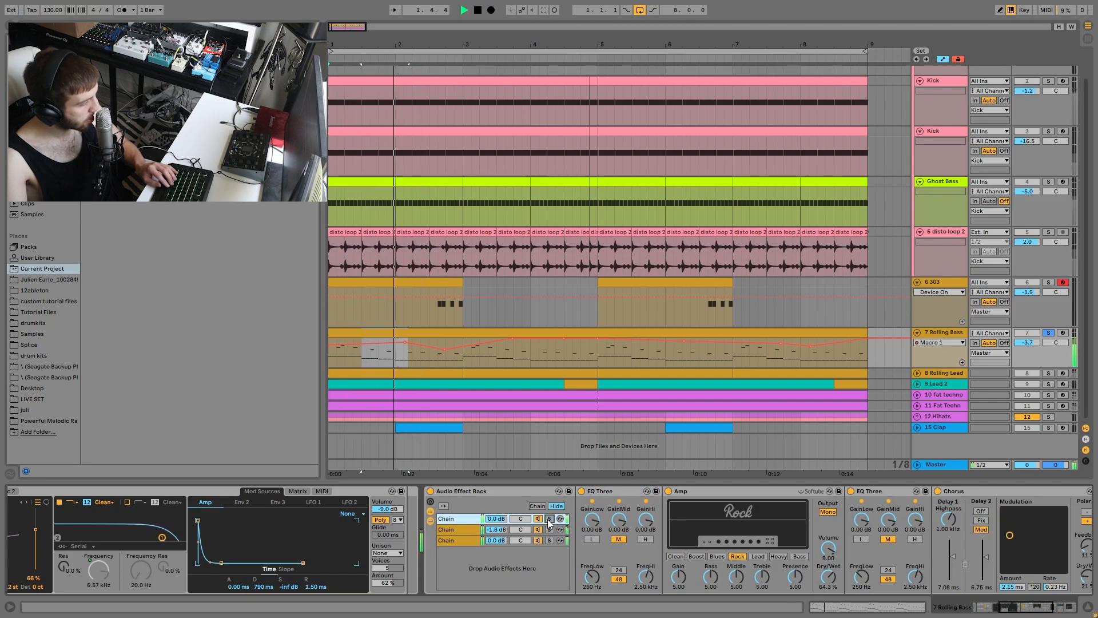
key("space")
left_click(626, 492)
key("Delete")
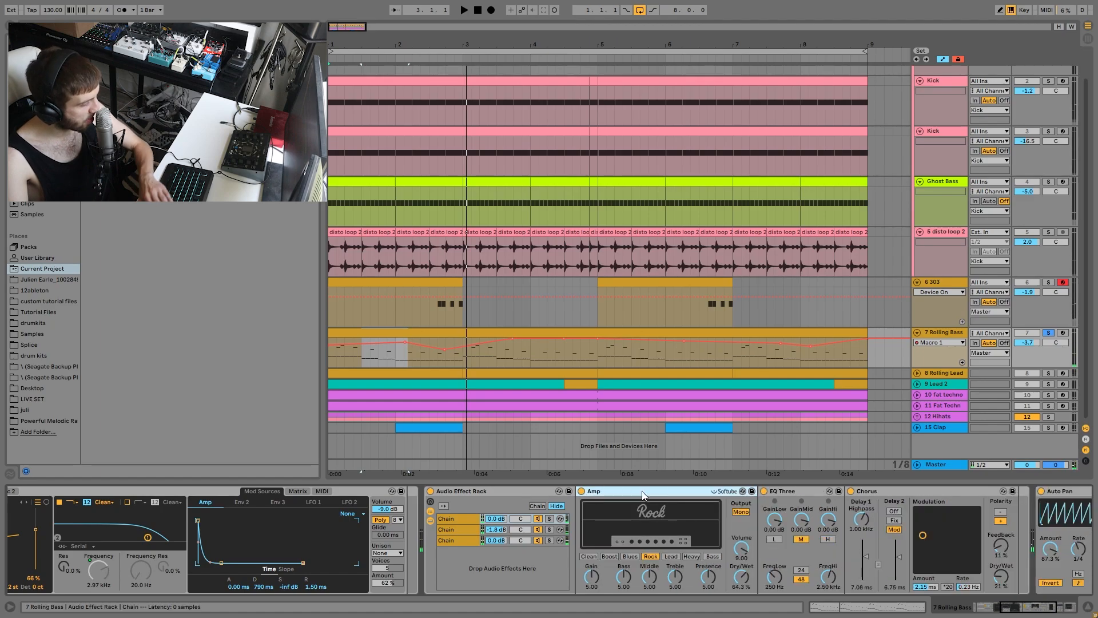
Step: Compare the Rolling Bass with the Audio Effect Rack off and on, and show the second chain's devices beside the Auto Pan and Auto Filter
key("space")
scroll(636, 547, "down", 1)
scroll(636, 543, "down", 3)
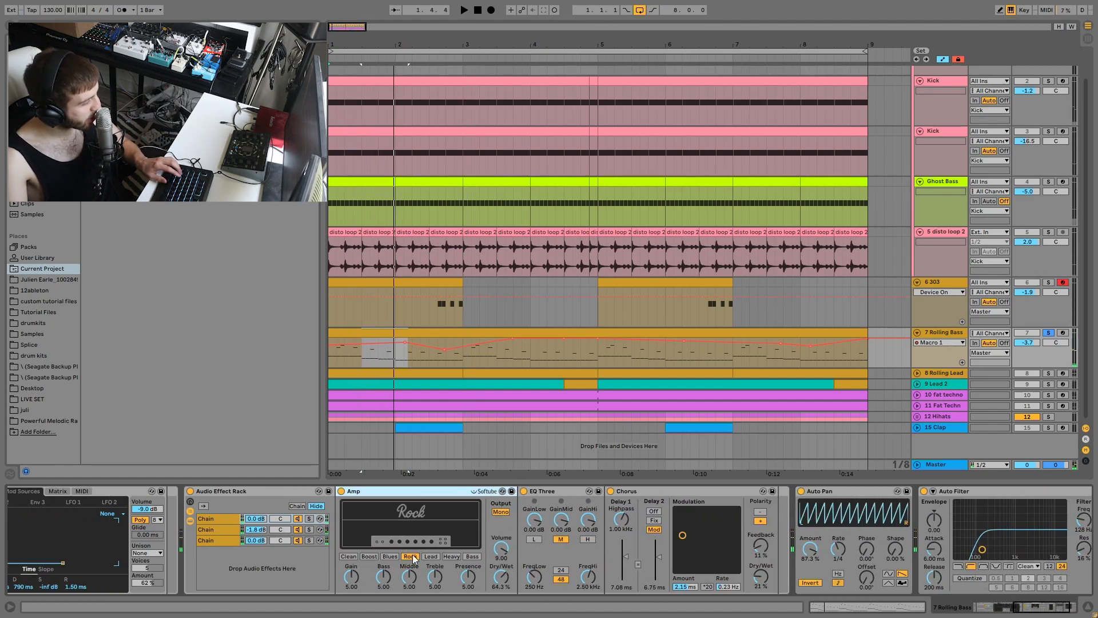
key("space")
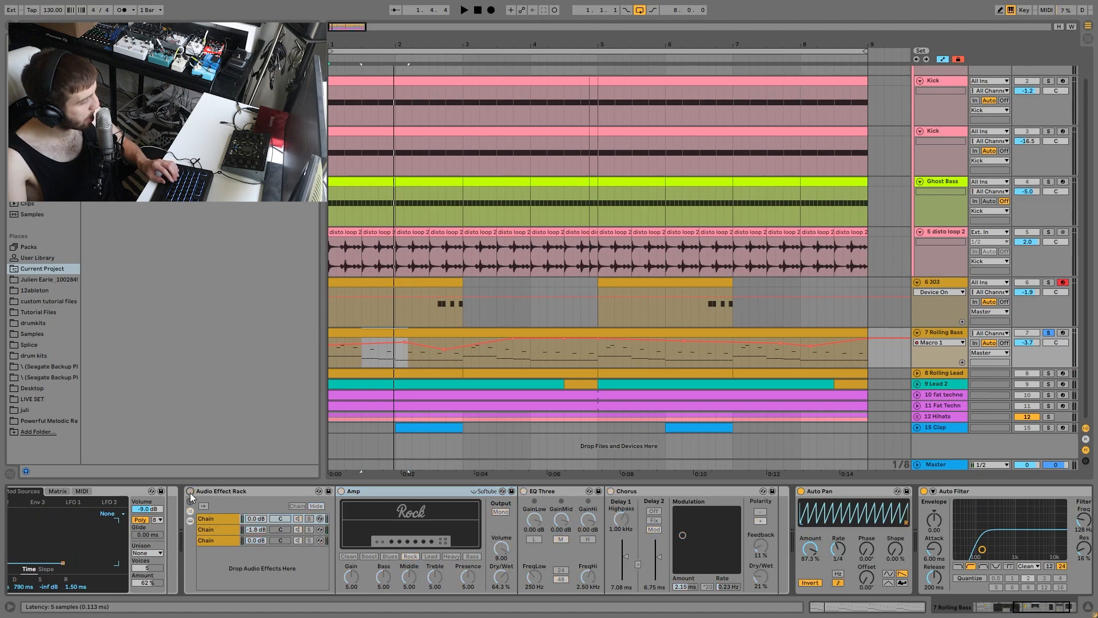
scroll(205, 490, "up", 2)
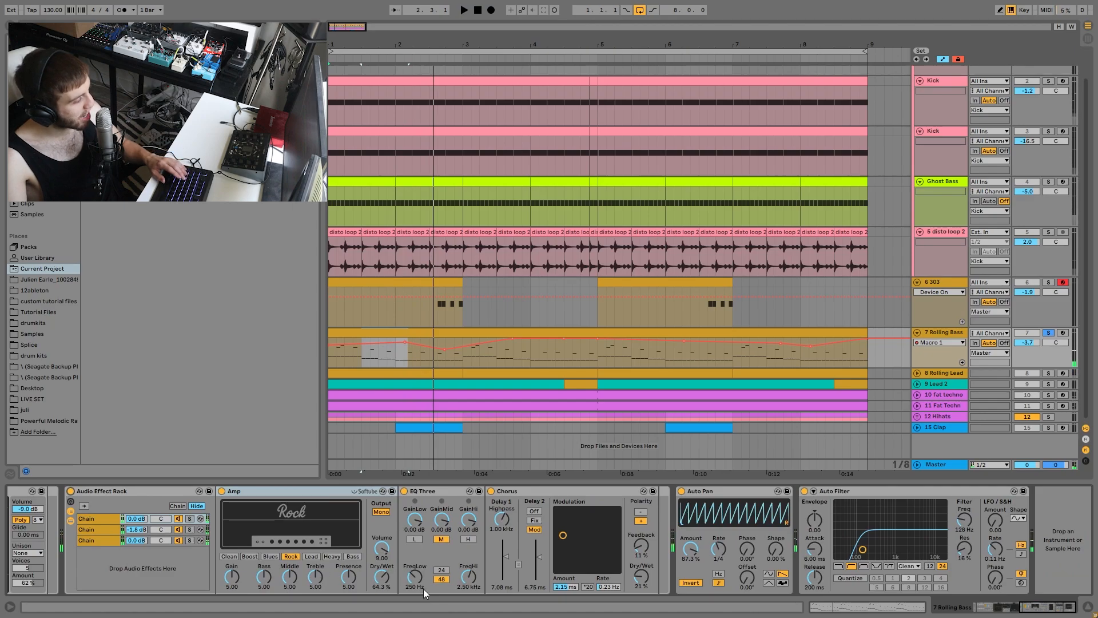
left_click(91, 531)
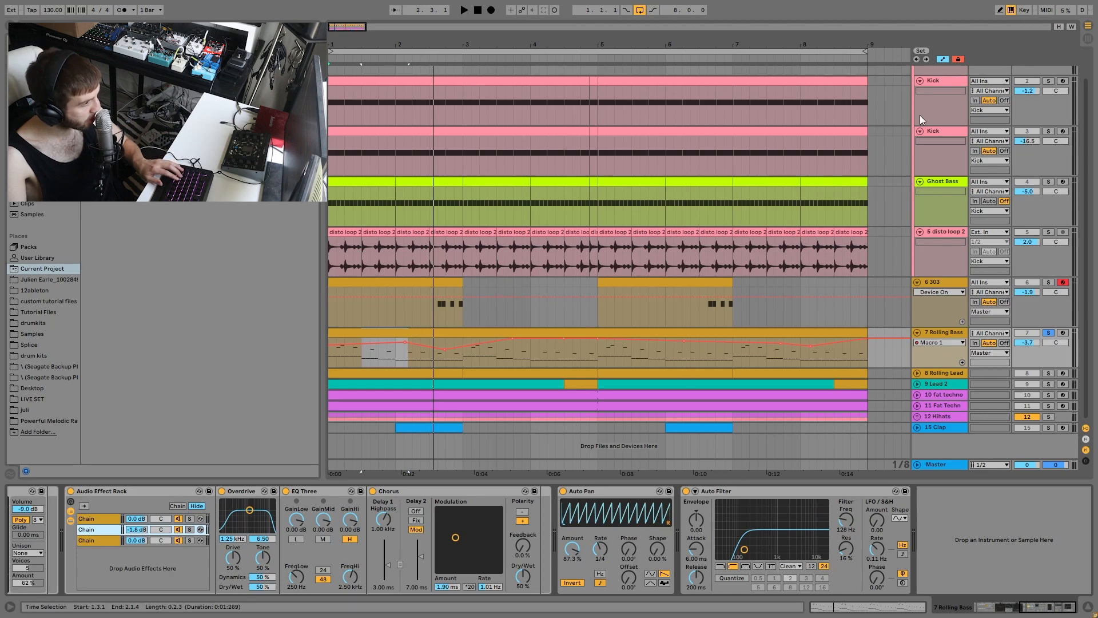
Step: Solo the Kick group together with the Rolling Bass and play them to hear how the bass filtering fits the kick
scroll(919, 116, "up", 1)
left_click(1048, 71)
key("space")
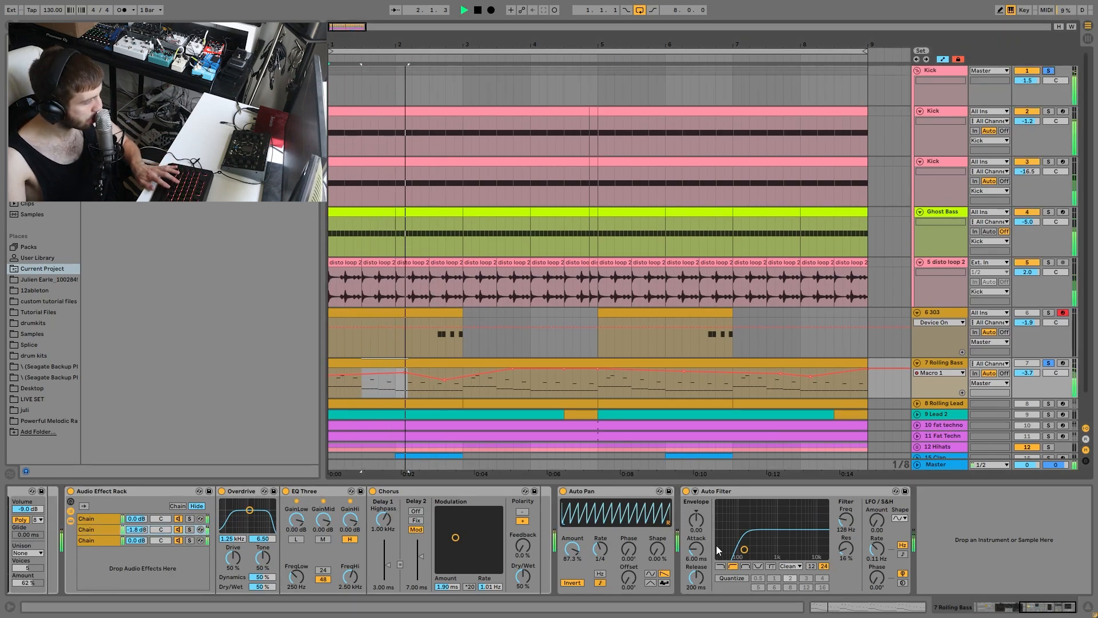
key("space")
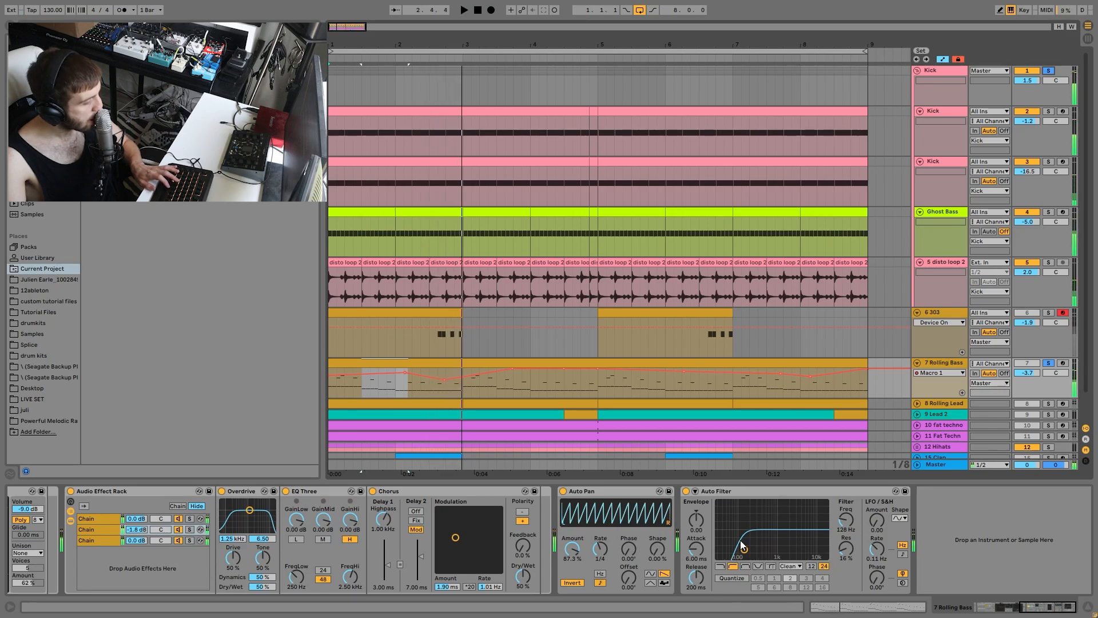
Step: Solo, unfold and play the Rolling Lead track, and open the notes of its clip from 3.1.1 to 5.1.1
scroll(1047, 379, "down", 1)
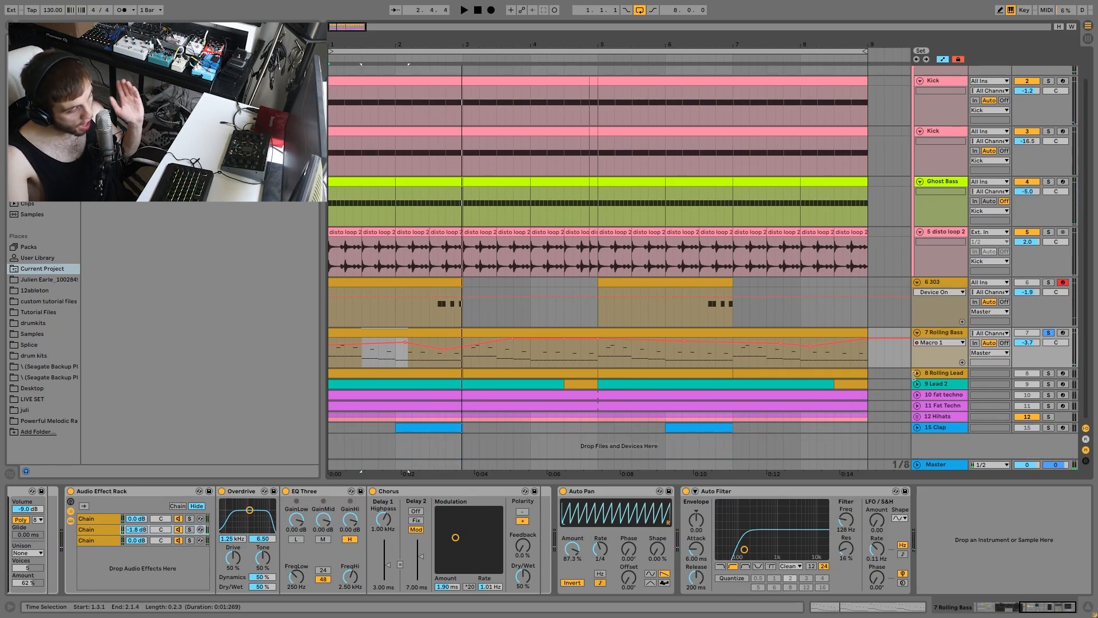
left_click(1048, 373)
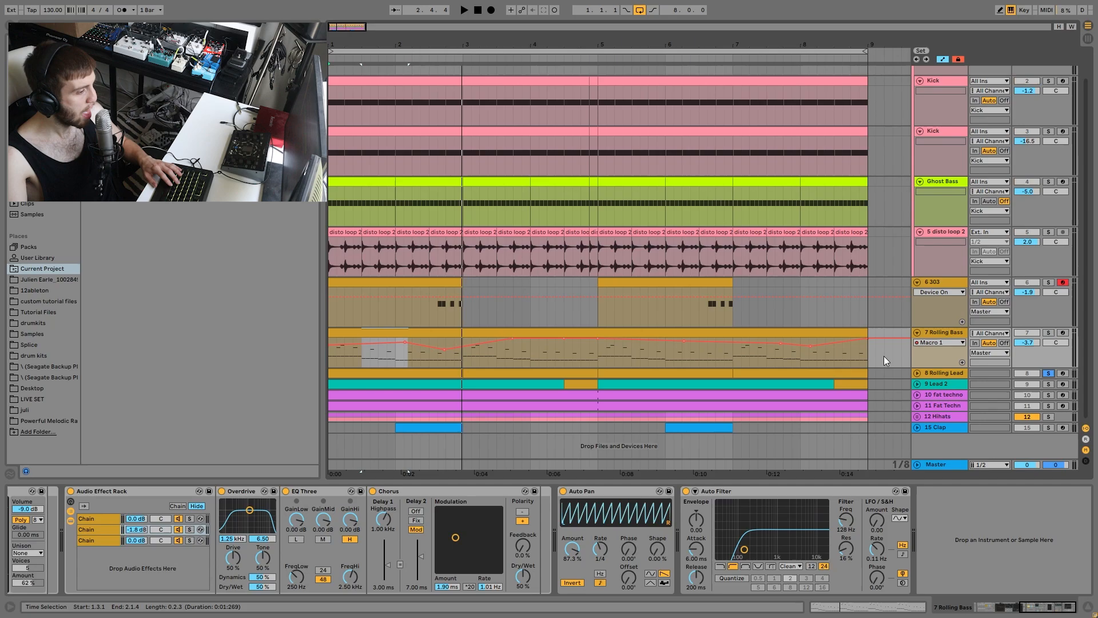
left_click(941, 374)
left_click(917, 374)
key("space")
left_click(503, 376)
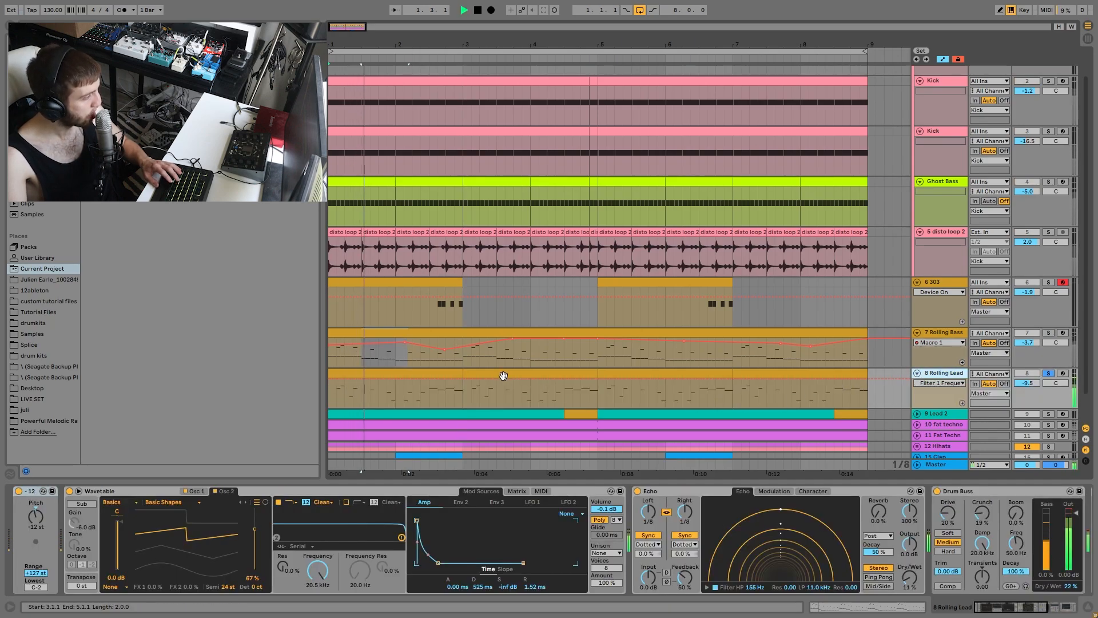
double_click(503, 375)
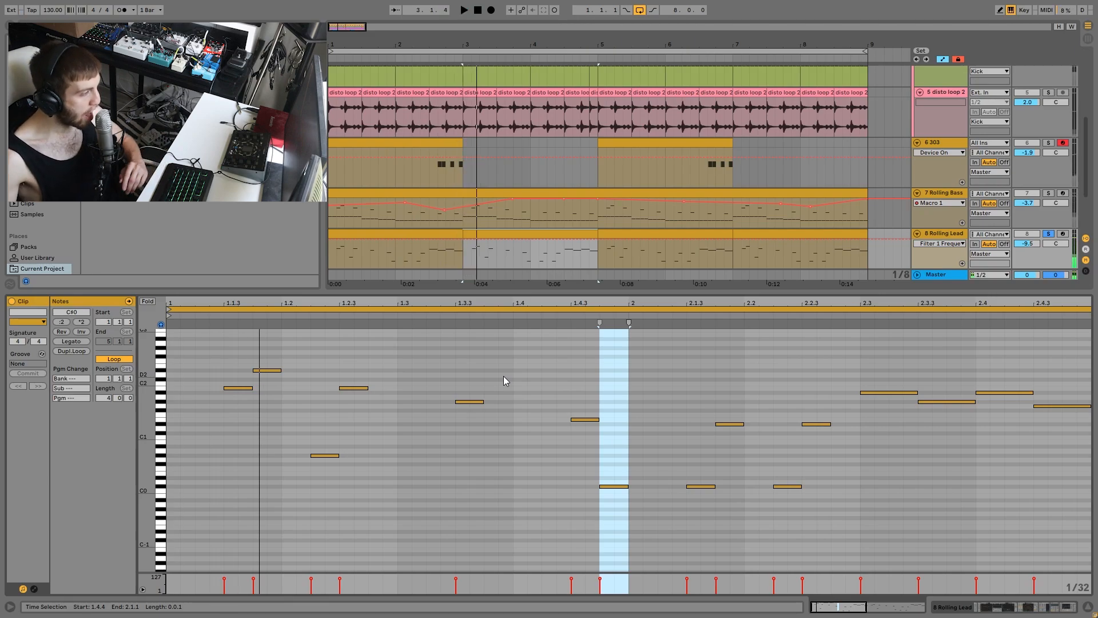
Step: Play the Rolling Lead soloed together with the Rolling Bass, and select the lead notes E1 and C#0 from 1.4.3 to 2.1.1
left_click(1047, 194)
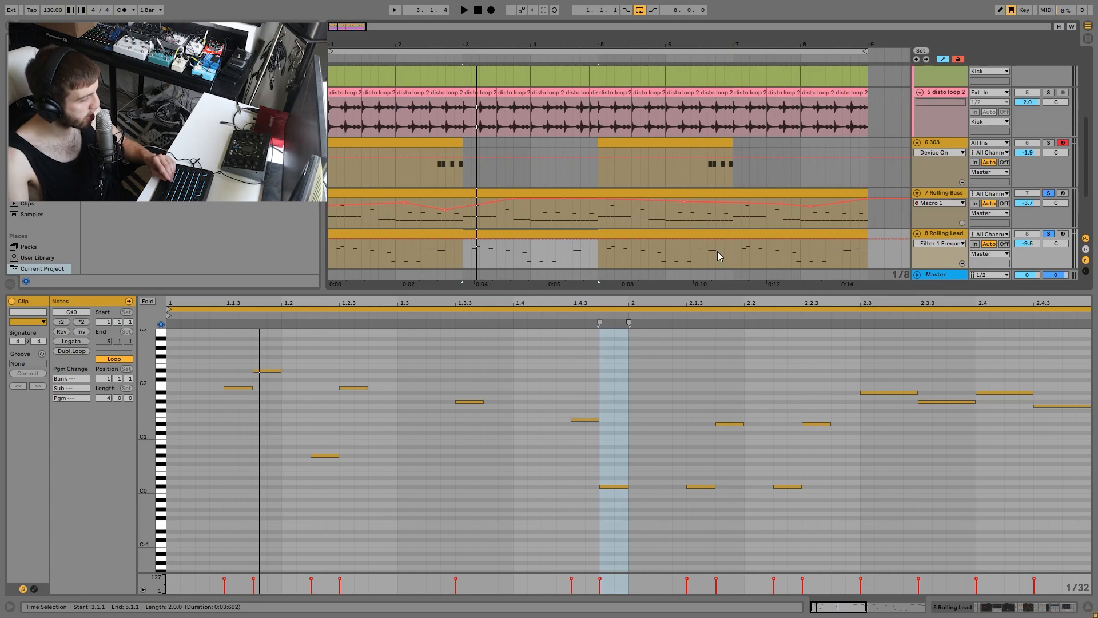
key("space")
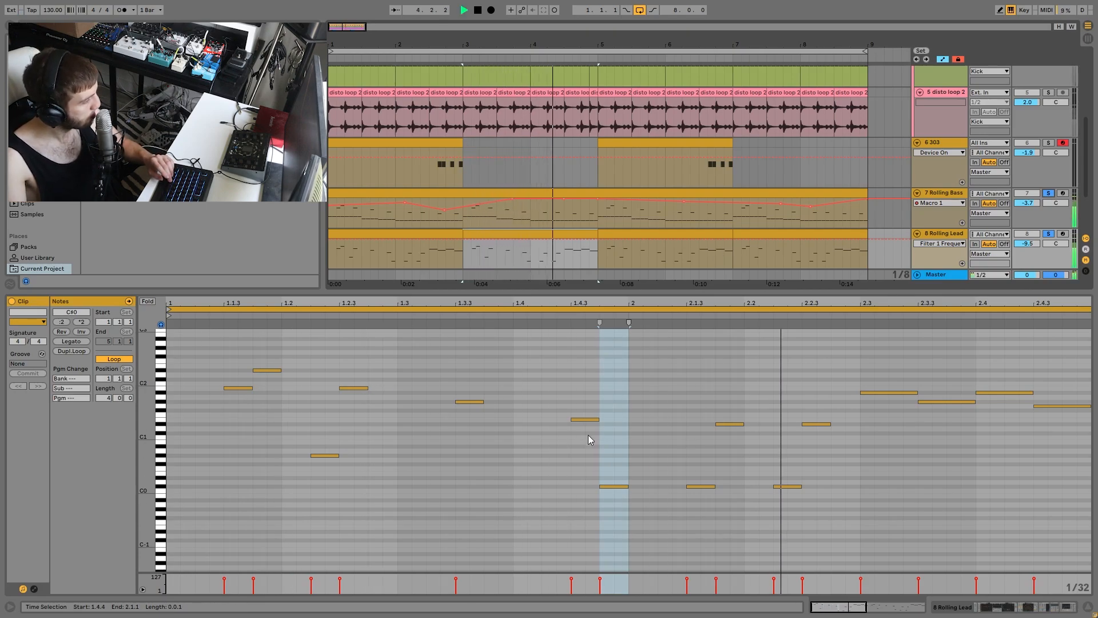
left_click_drag(585, 399, 620, 503)
key("space")
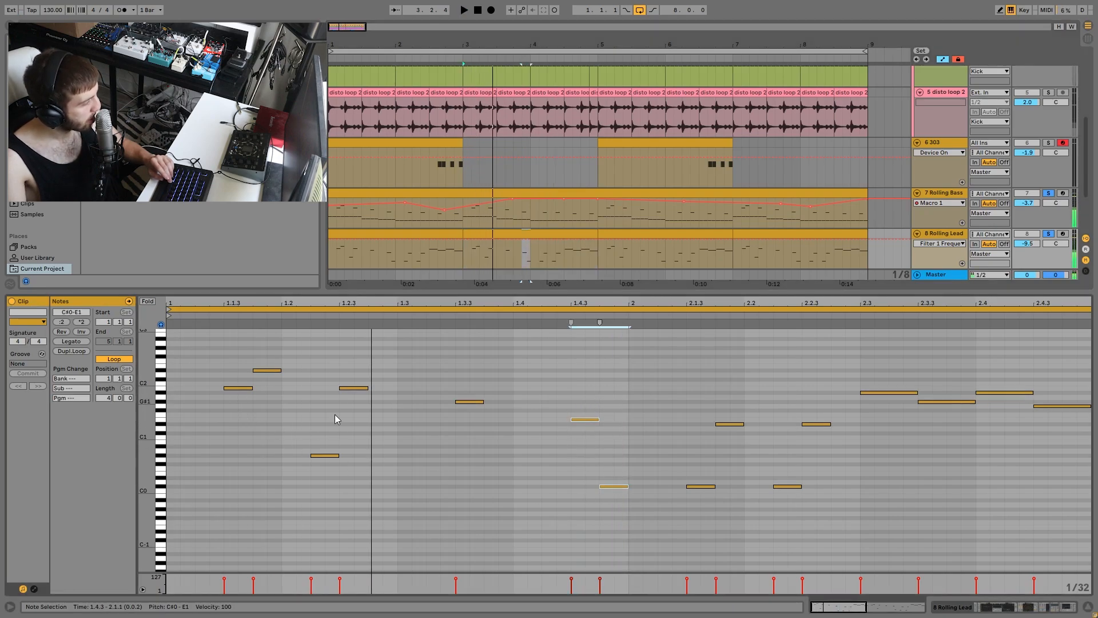
Step: Show the Rolling Bass and Rolling Lead clips together in the note editor and compare their note patterns
left_click(494, 191)
left_click(493, 235, "shift")
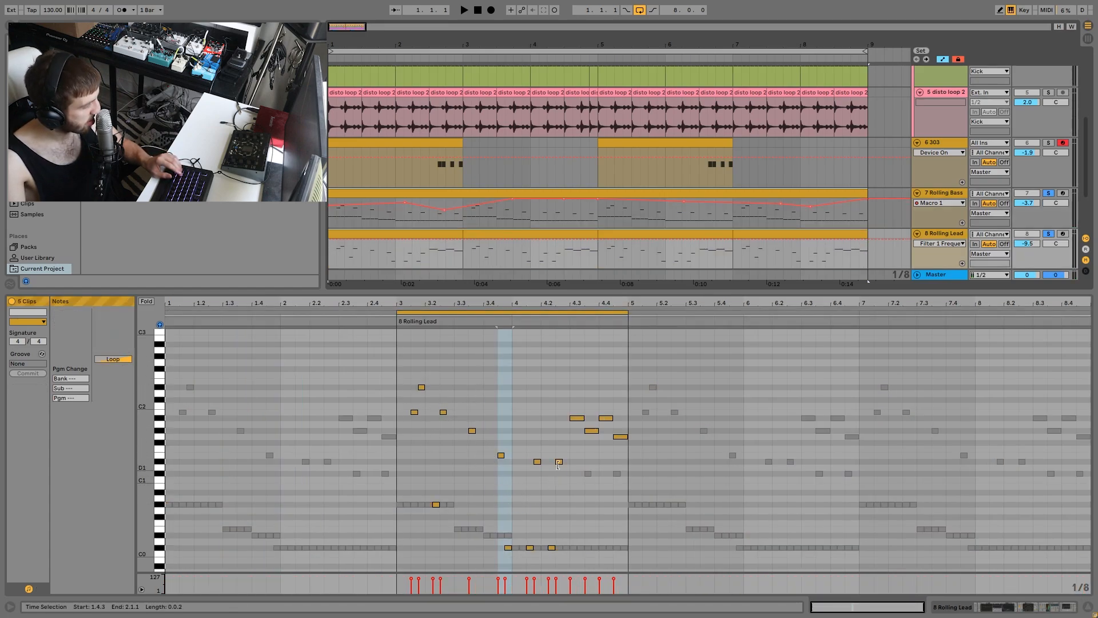
left_click(533, 240)
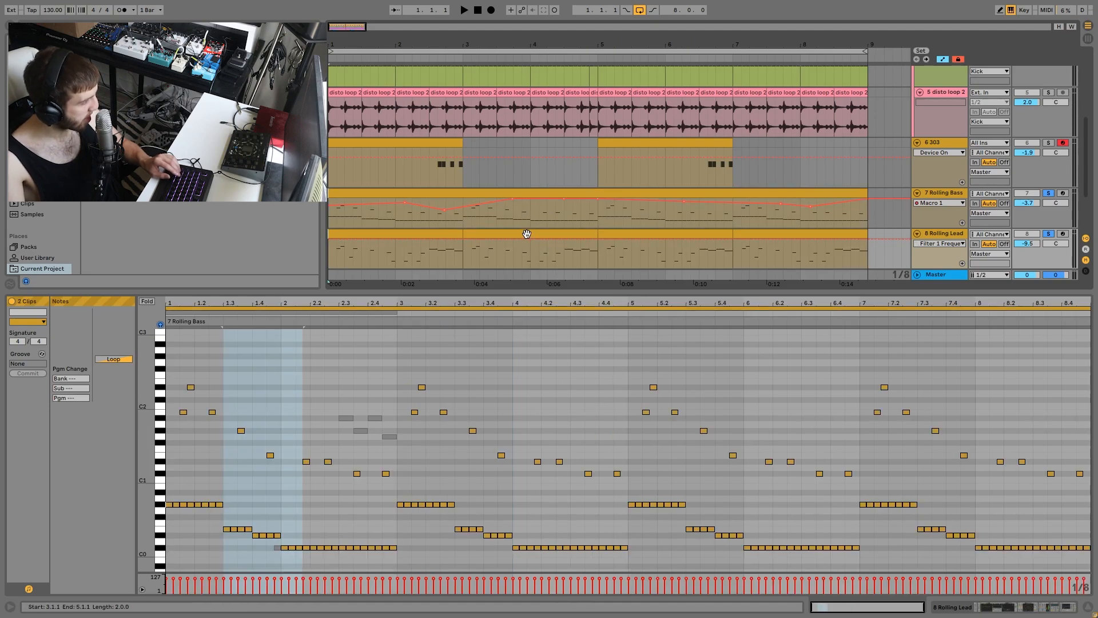
left_click(529, 232)
left_click(566, 187)
left_click(567, 191)
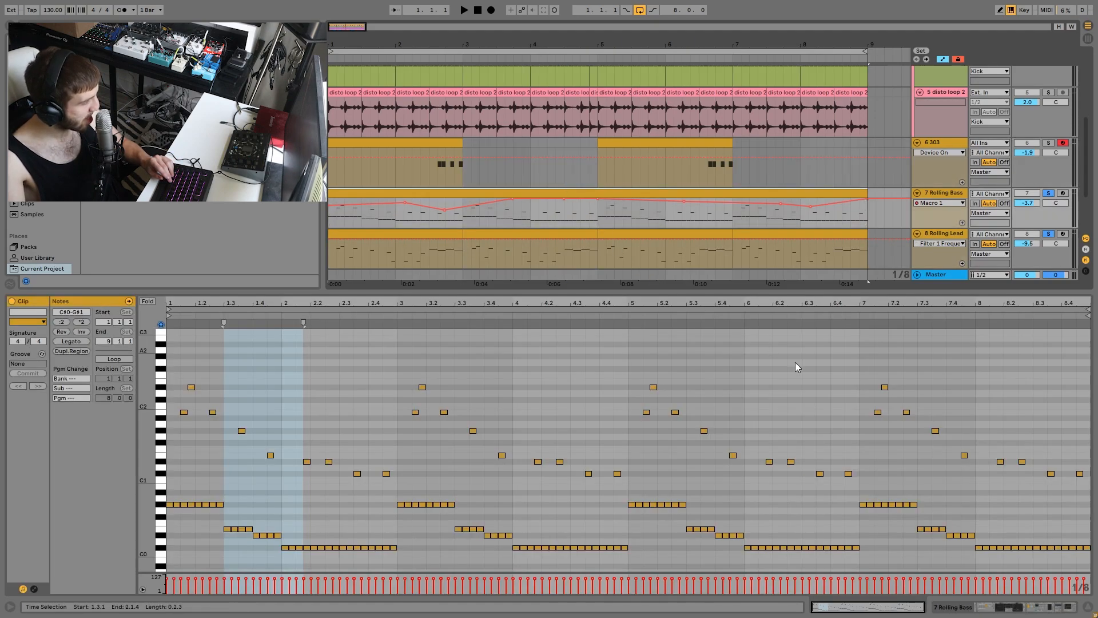
Step: Open the Rolling Lead clip's notes and play the track from 4.3.1, with the Rolling Bass and on its own
left_click(561, 232)
left_click(564, 257)
key("space")
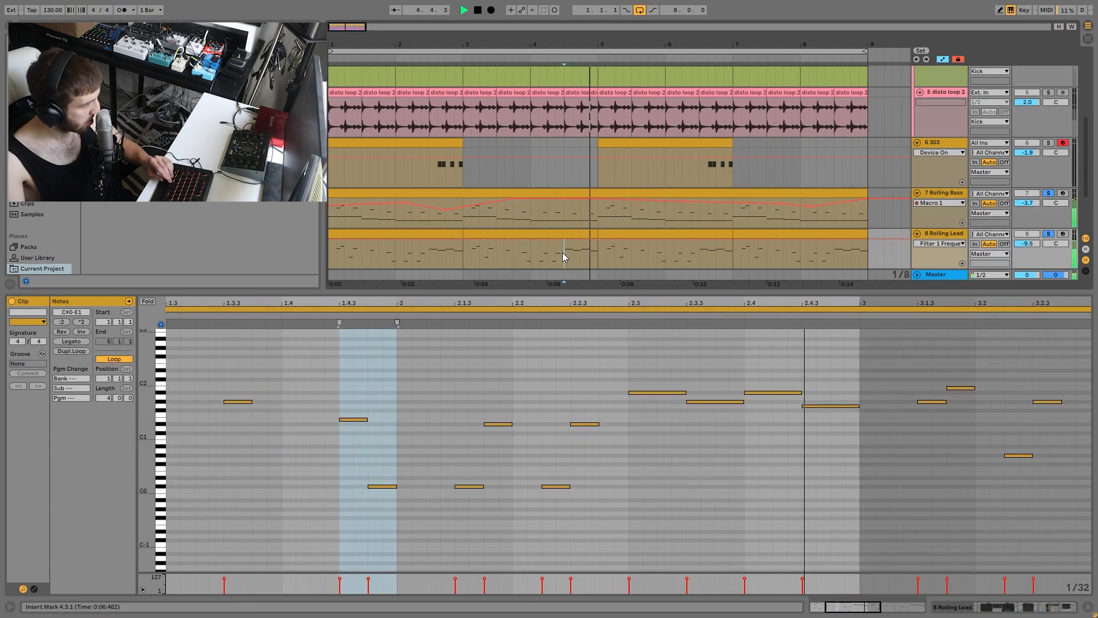
key("space")
key("space")
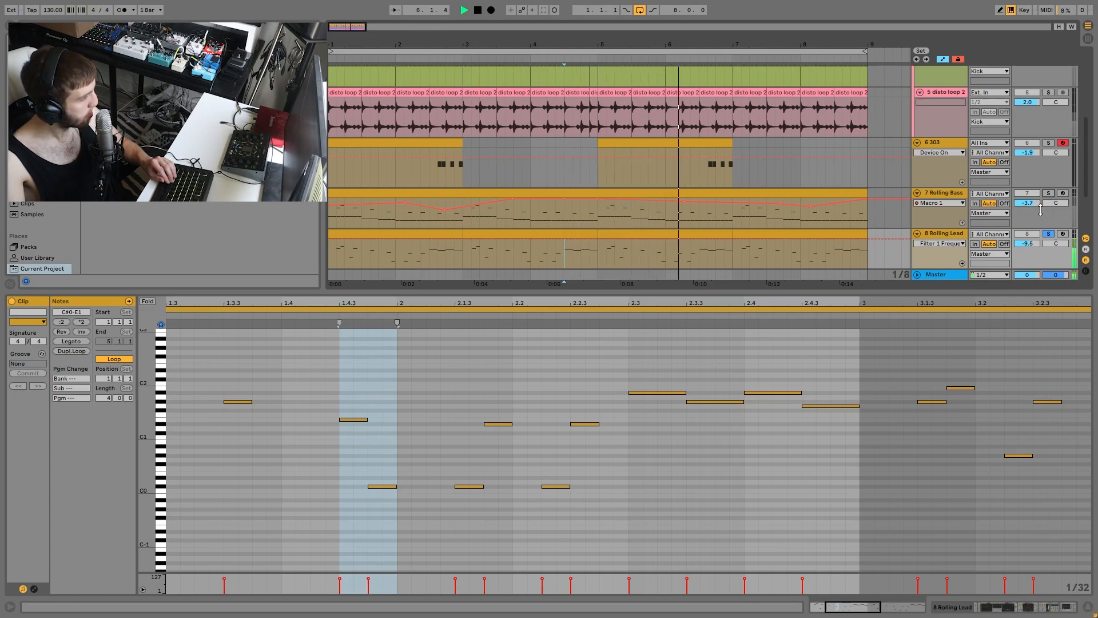
Step: Unsolo the Rolling Lead to hear it in the full mix with its devices shown, and stop and solo it again
left_click(1049, 234)
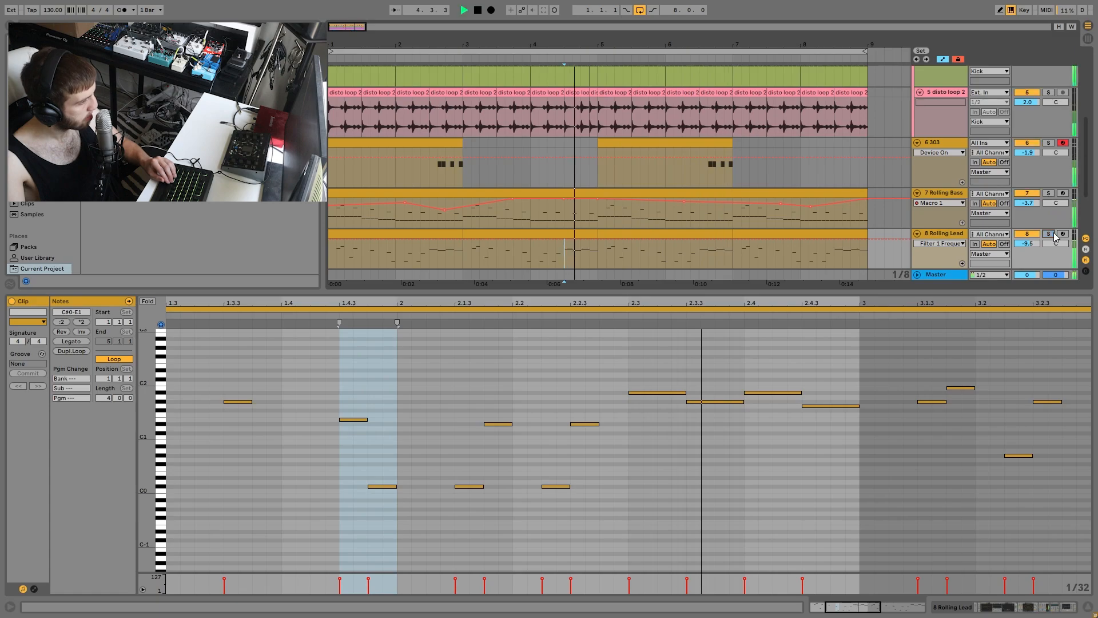
left_click(952, 234)
double_click(951, 233)
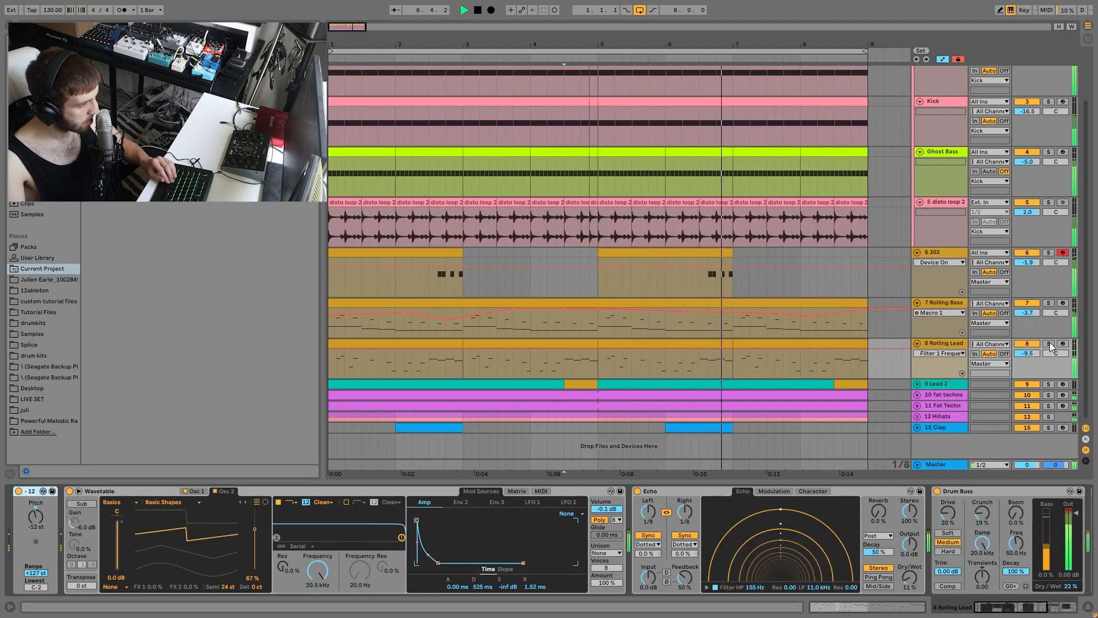
key("space")
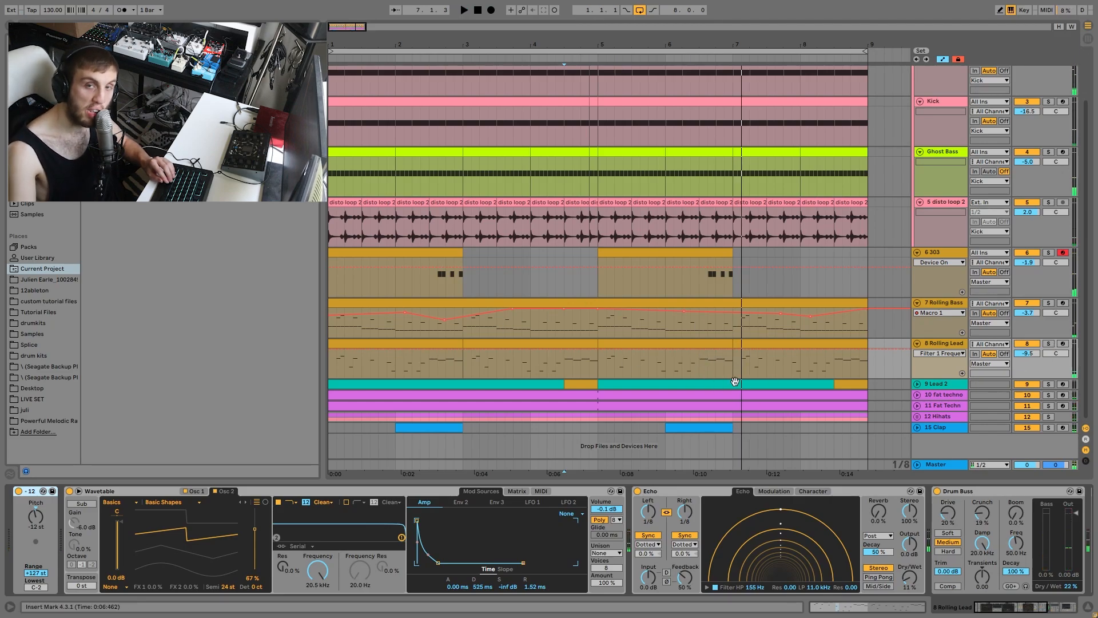
left_click(1049, 344)
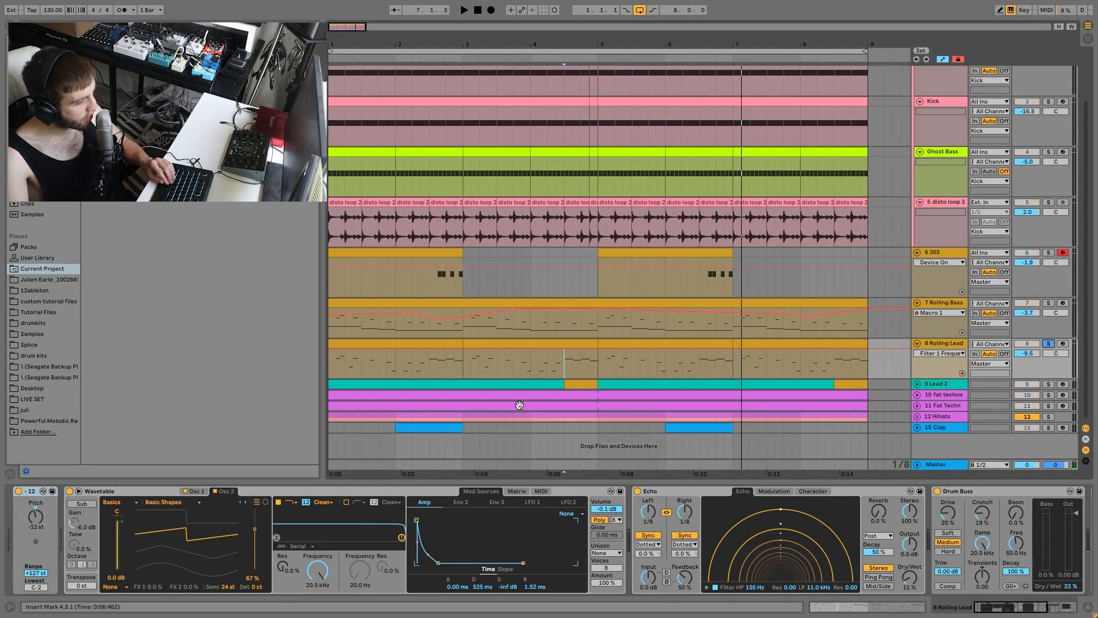
Step: Compare Osc 1 and Osc 2 in the Rolling Lead's Wavetable and review its Echo, Drum Buss, Auto Pan and Auto Filter
left_click(195, 490)
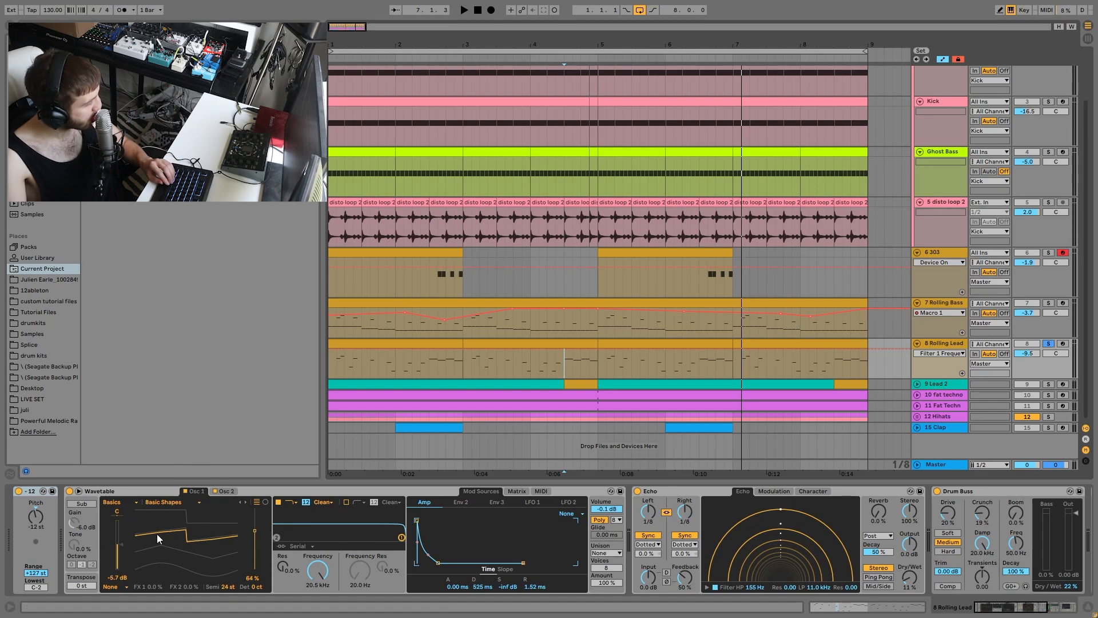
left_click(226, 491)
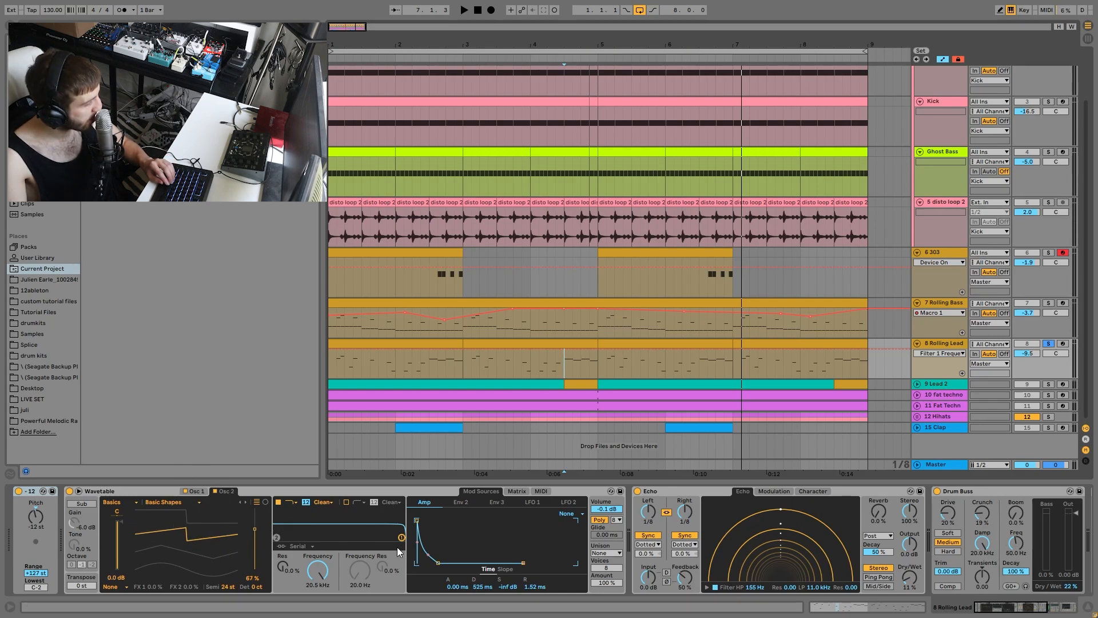
scroll(586, 571, "down", 10)
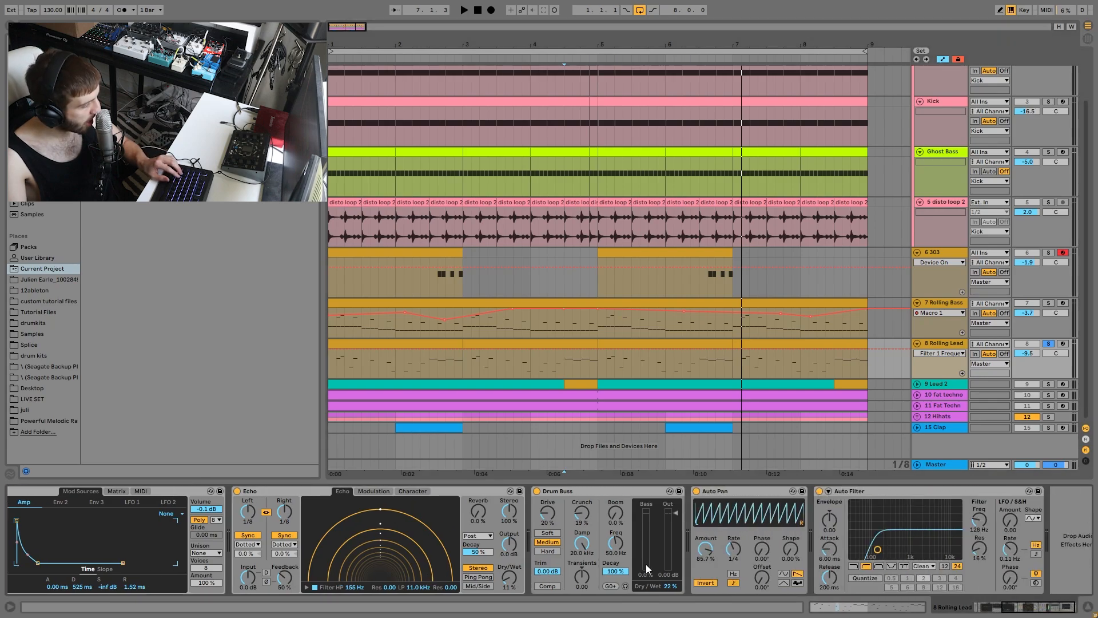
scroll(576, 563, "down", 1)
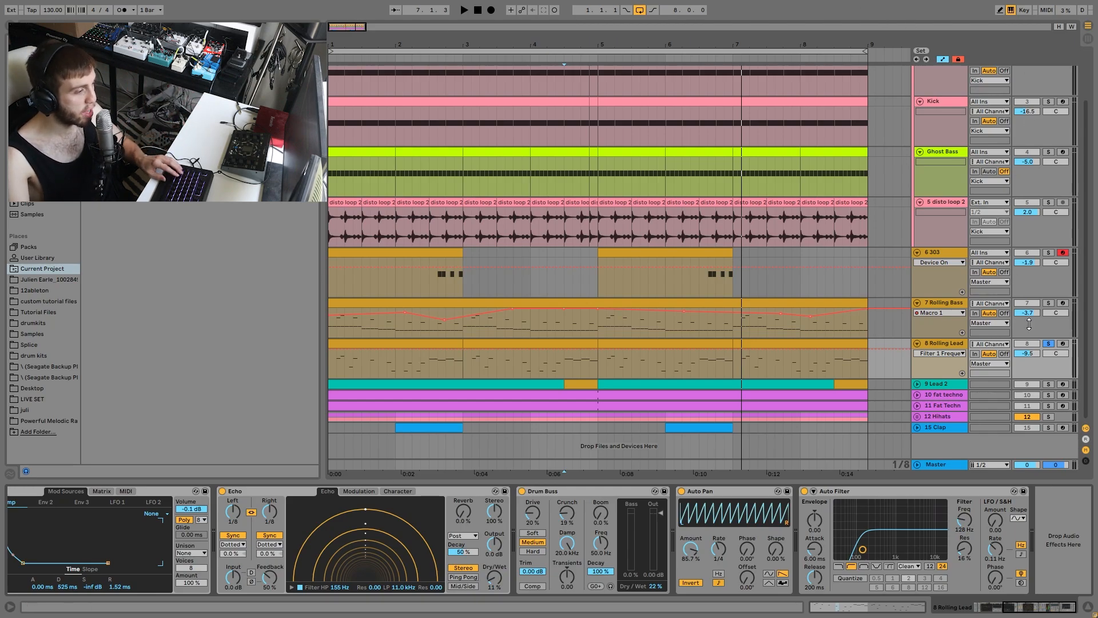
Step: Solo the Rolling Bass along with the Rolling Lead, play both from 4.3.1, select the lead clip at bar 5 and stop
left_click(1047, 303)
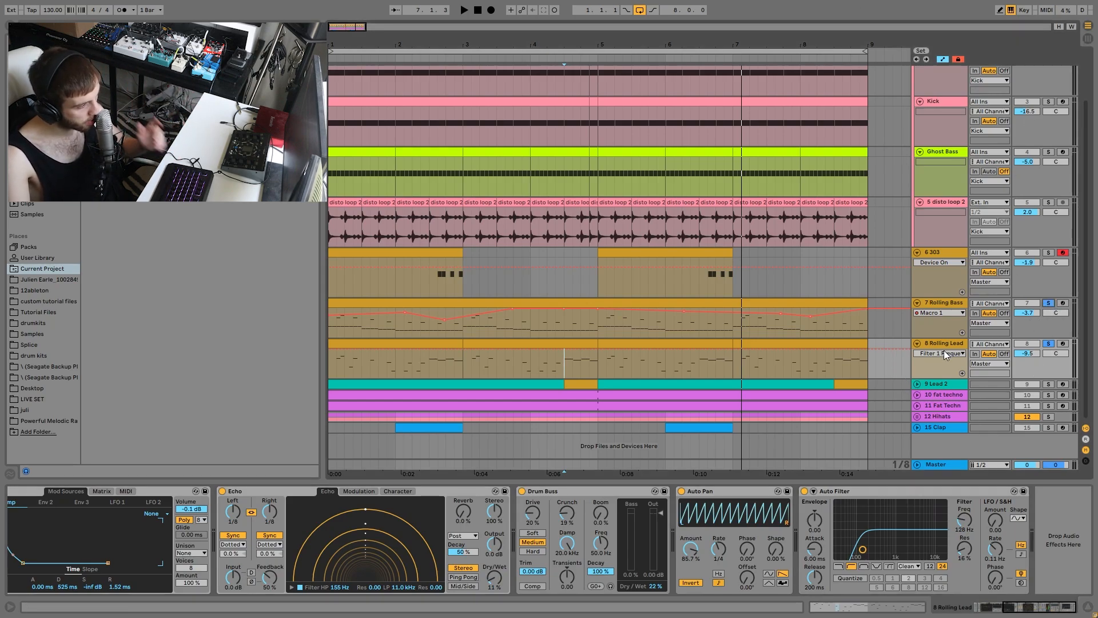
key("space")
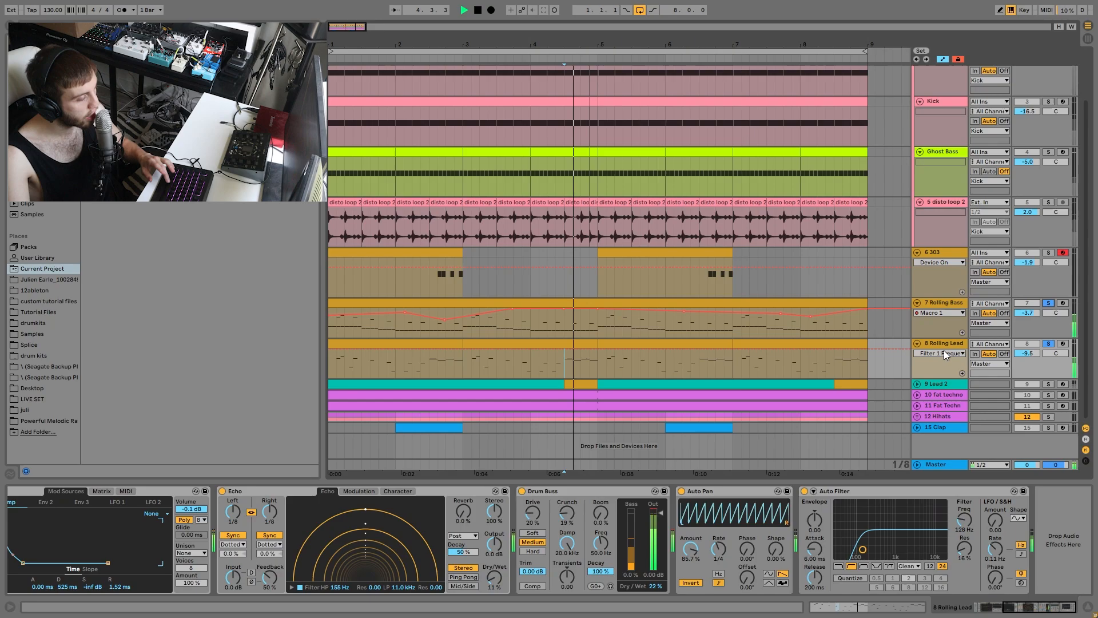
left_click(678, 342)
key("space")
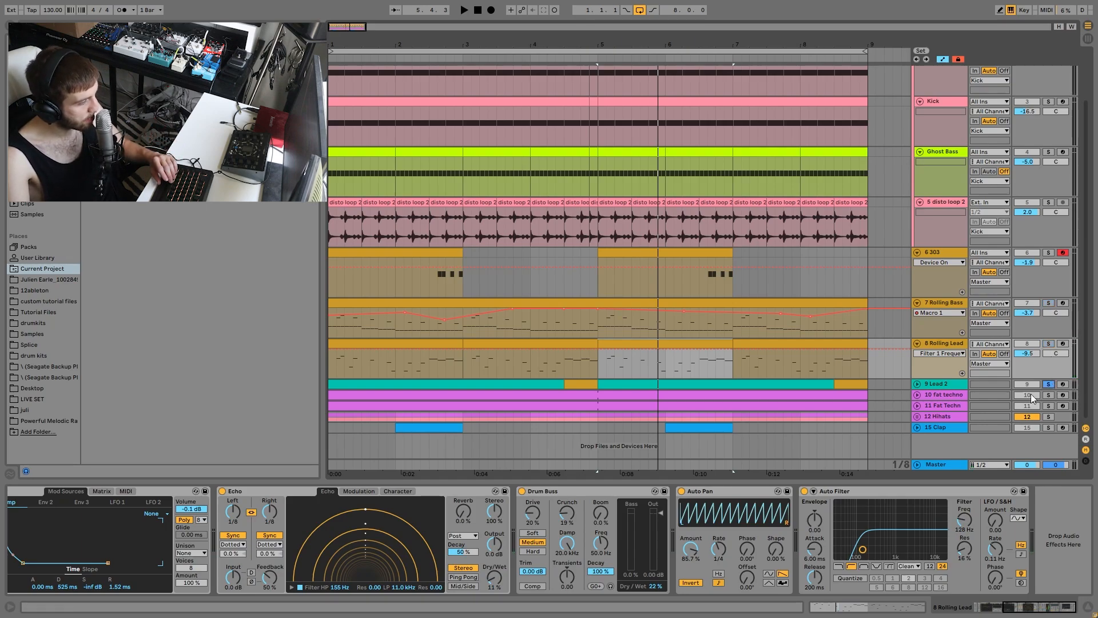
Step: Unfold Lead 2 and play its clip from 4.3.1 to 5.1.1 soloed, on its own and against the Rolling Lead
left_click(917, 384)
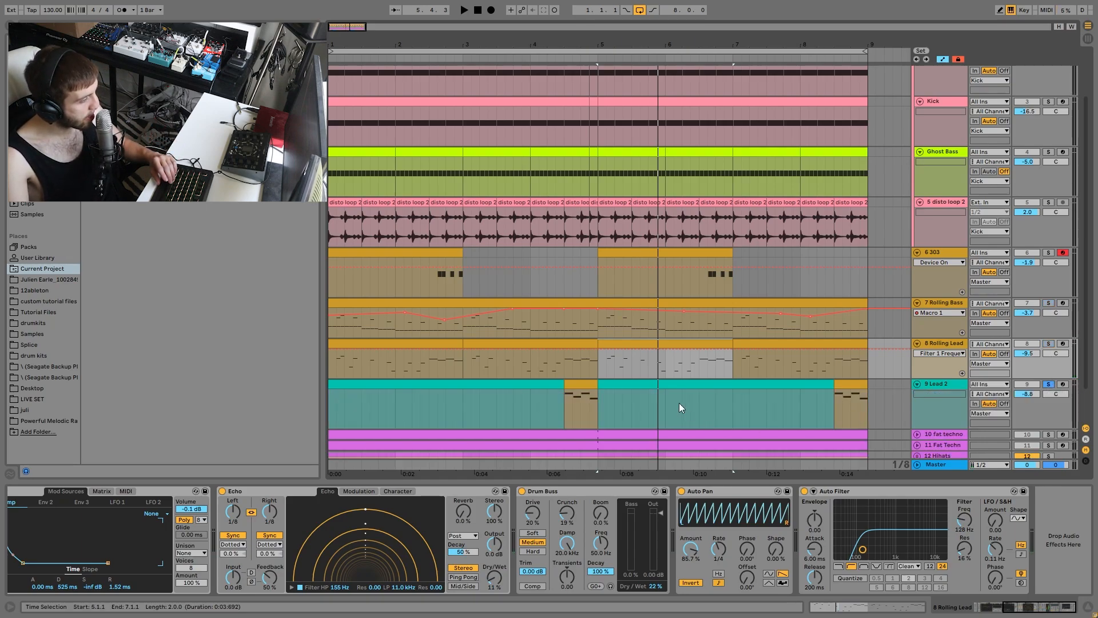
left_click(586, 389)
key("space")
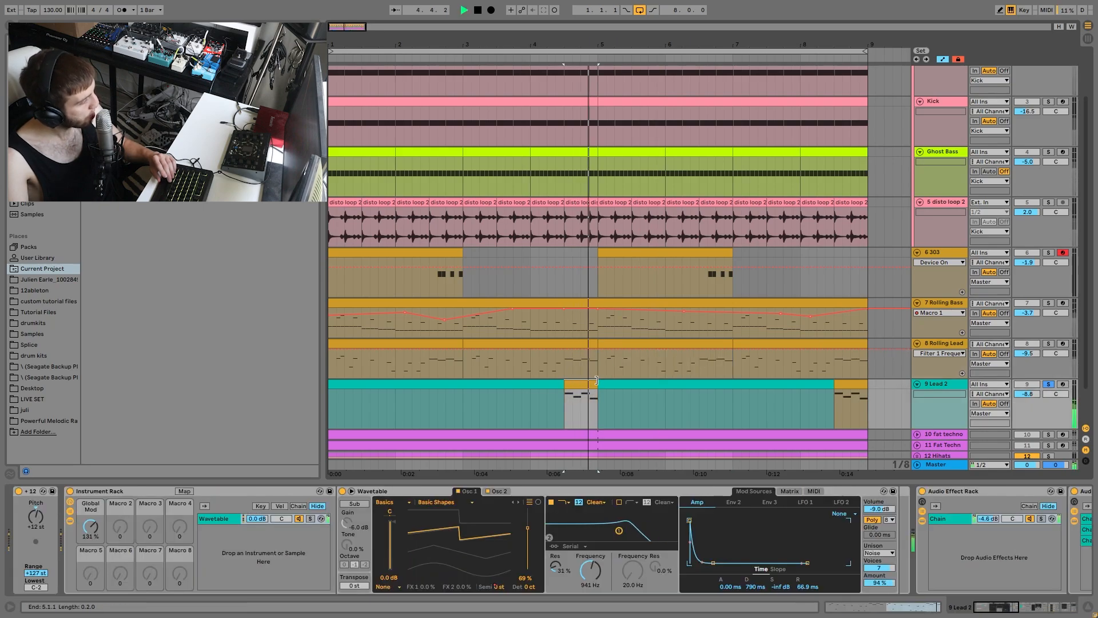
left_click(1048, 343)
left_click(1052, 384, "ctrl")
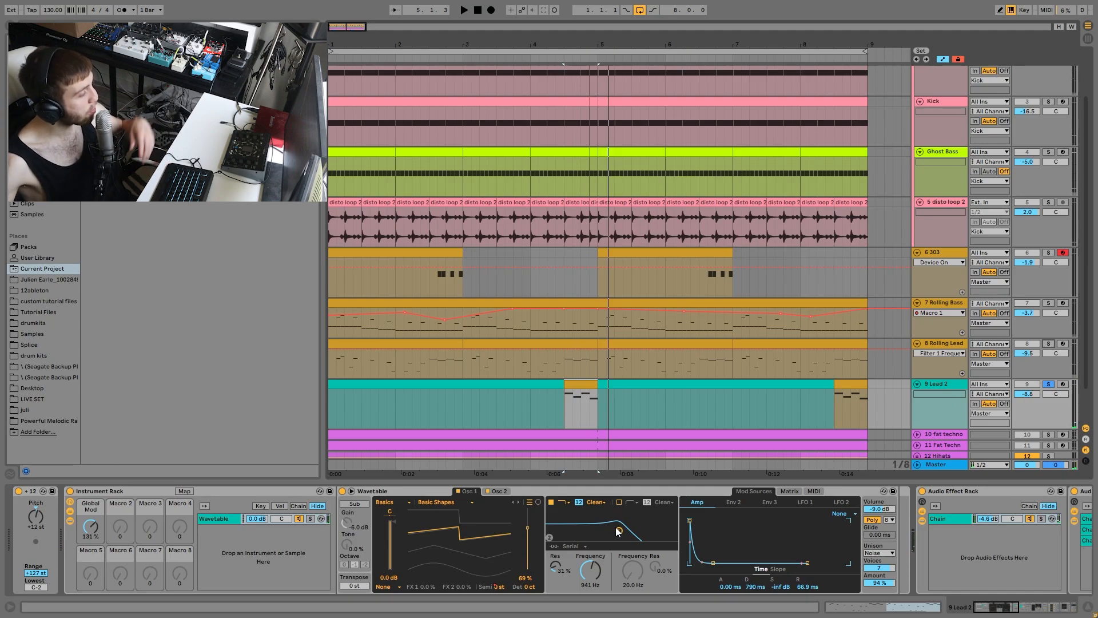
Step: Review both oscillators of Lead 2's Wavetable, bring up the Osc 1 transpose automation and show the modulation matrix
left_click(497, 491)
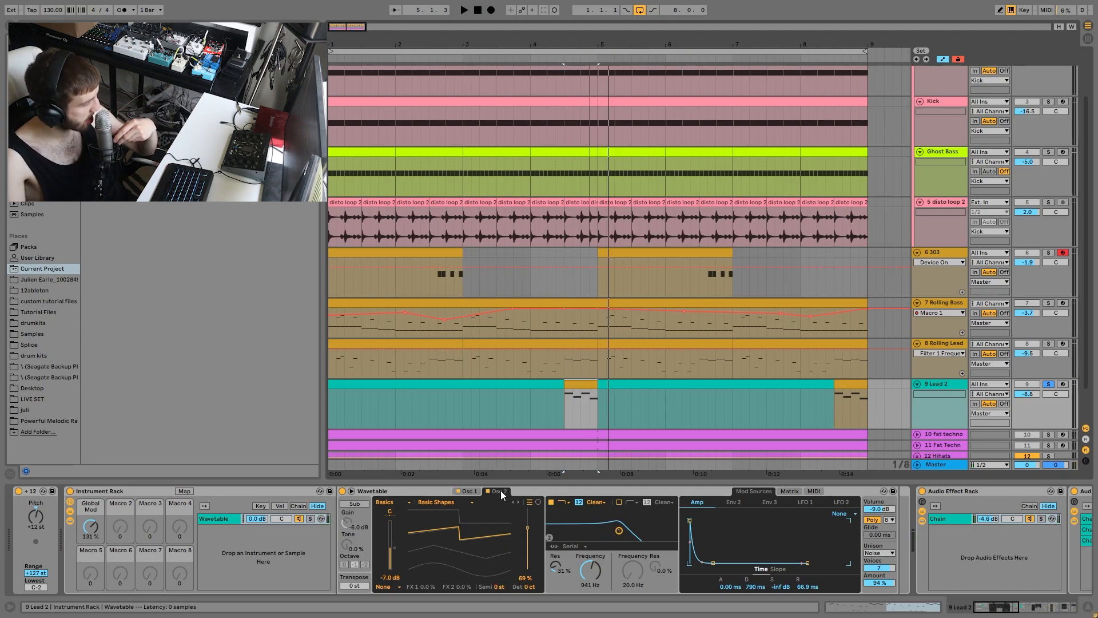
left_click(462, 494)
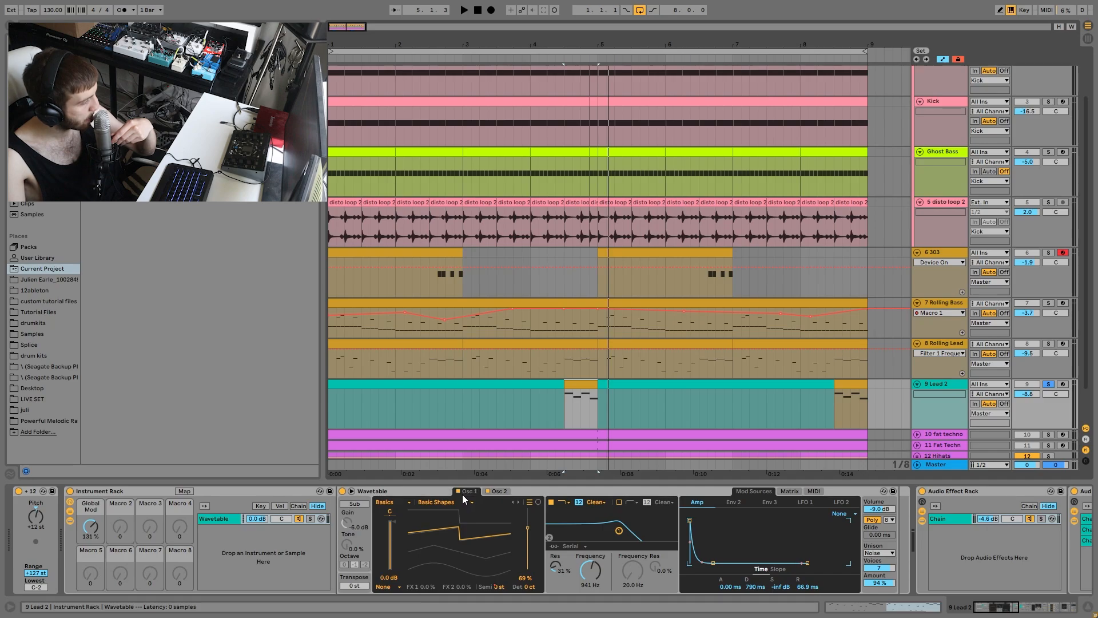
right_click(493, 587)
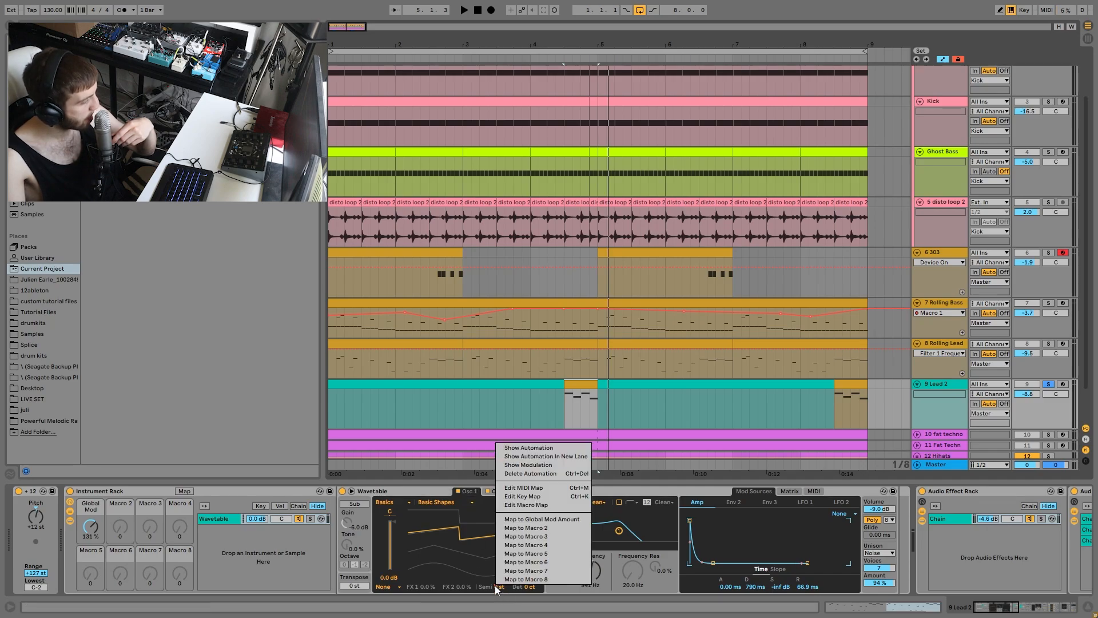
left_click(529, 474)
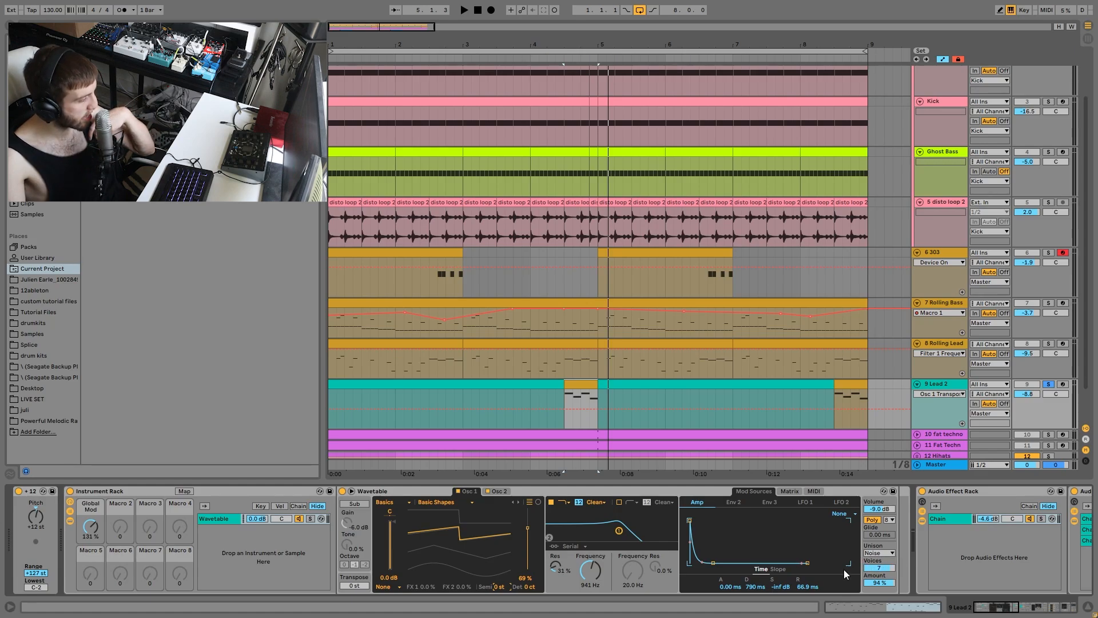
left_click(790, 490)
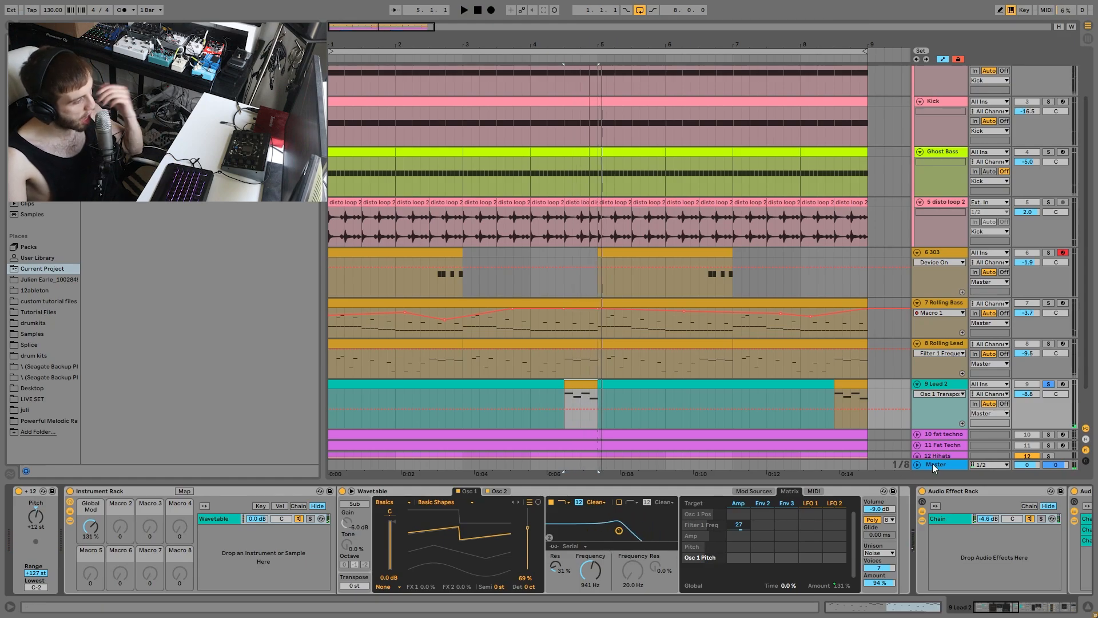
Step: Arm Lead 2 for live playing and delete Guitar Rig 6 from the Rock Amp chain of its three-chain Audio Effect Rack
left_click(1062, 384)
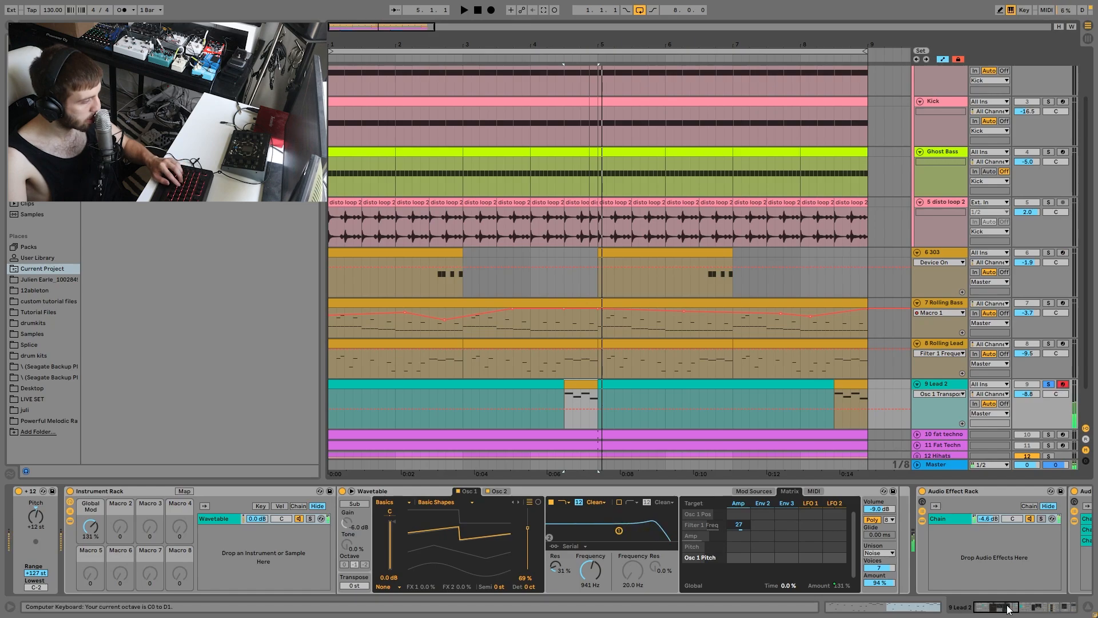
mouse_move(1041, 605)
left_mouse_down()
mouse_move(1052, 606)
mouse_move(1023, 607)
mouse_move(1036, 607)
left_mouse_up()
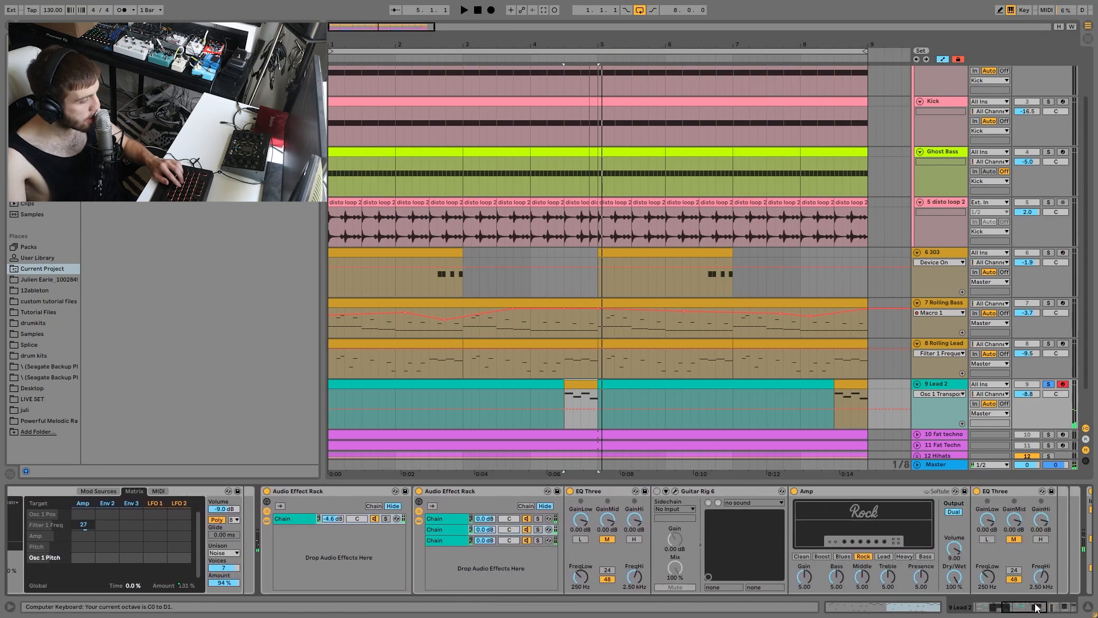
left_click(716, 491)
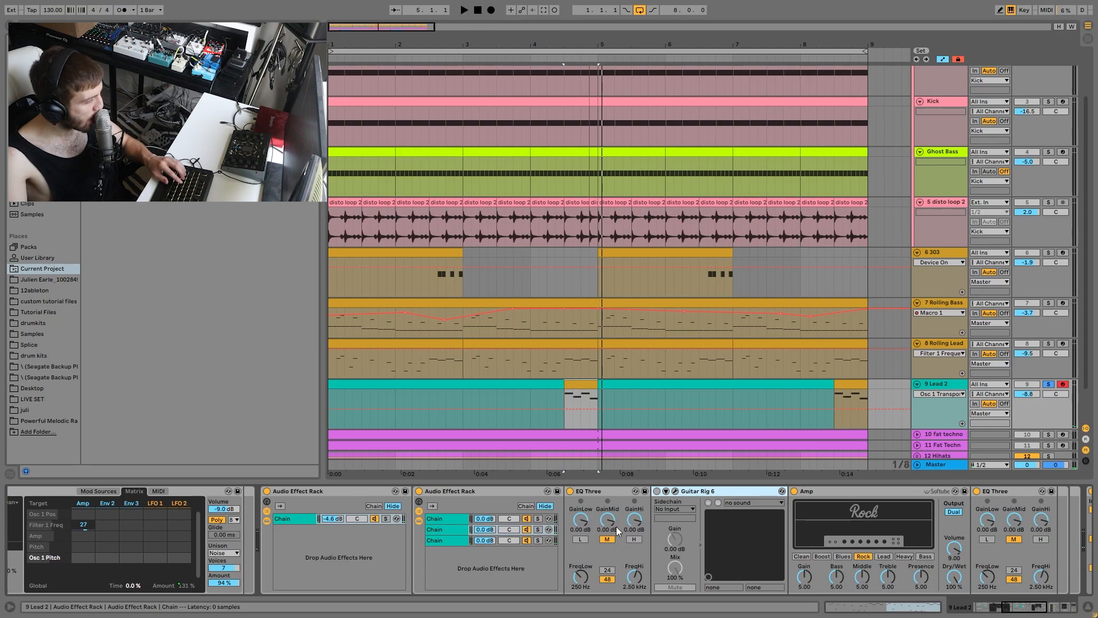
key("Delete")
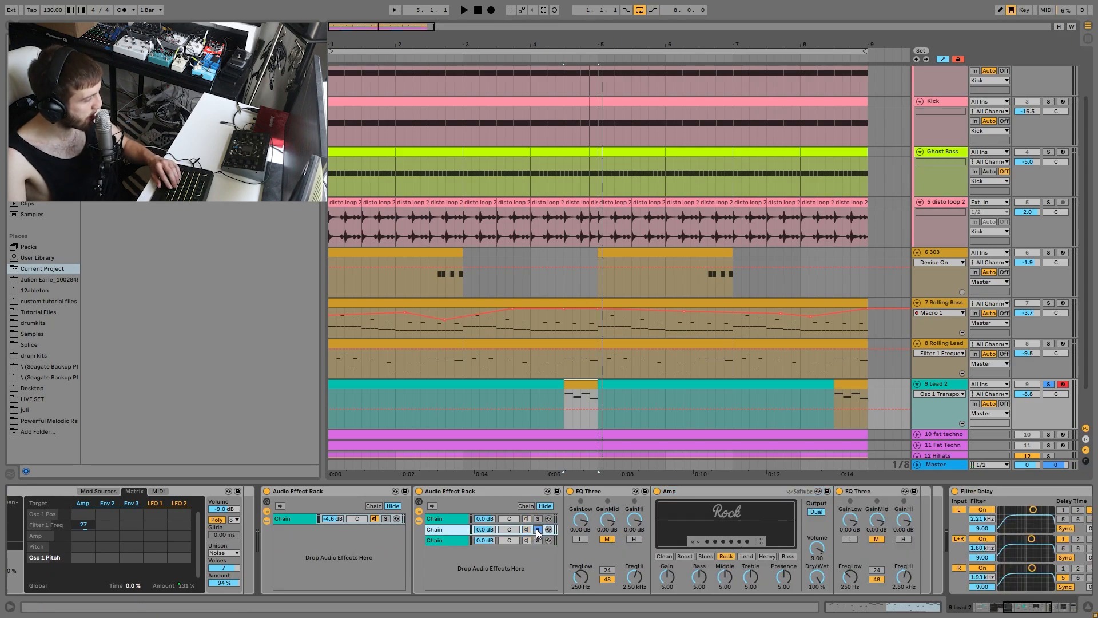
Step: Play Lead 2 with only the rack's first chain soloed and delete Guitar Rig 6 from that chain
key("space")
left_click(537, 518)
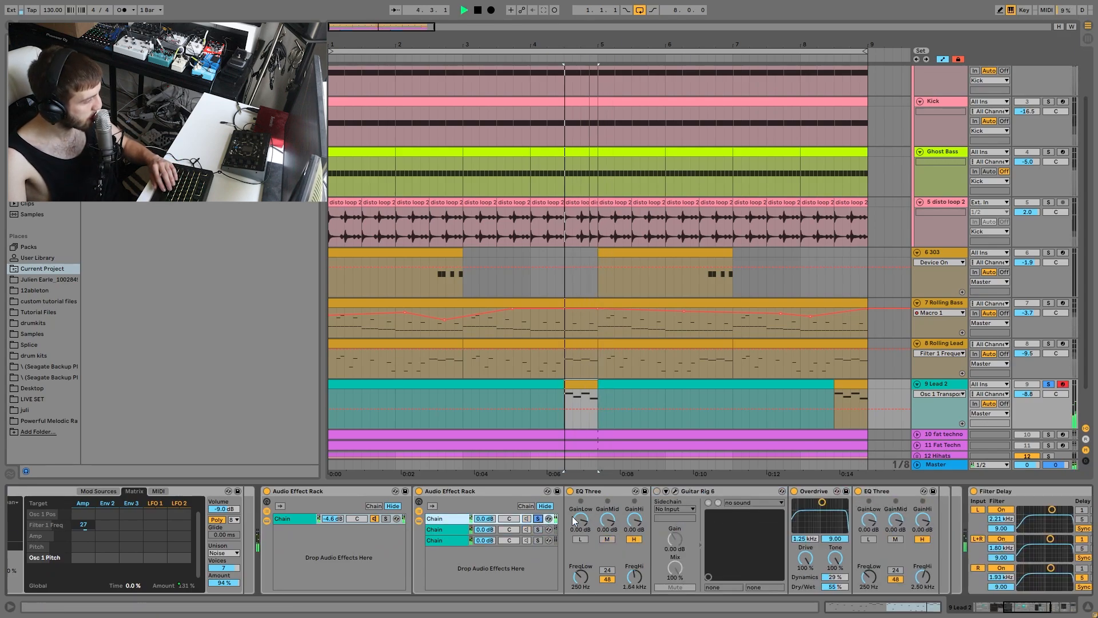
left_click(698, 491)
key("Delete")
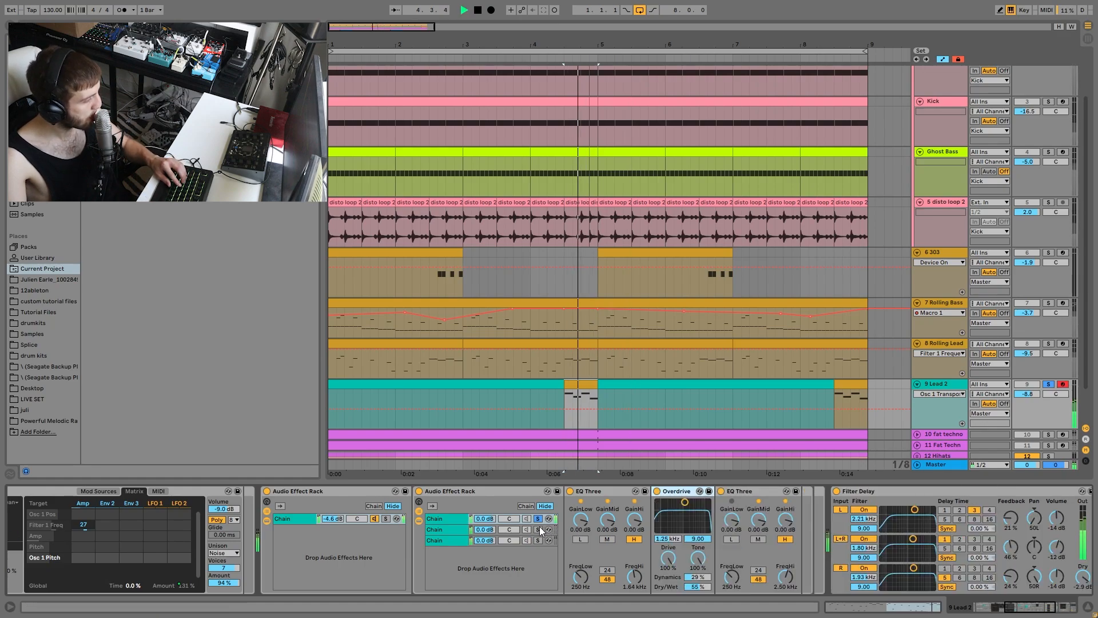
Step: Audition the rack's Blues Amp and Rock Amp chains, and bring back the first chain's devices with no chain soloed
left_click(540, 539)
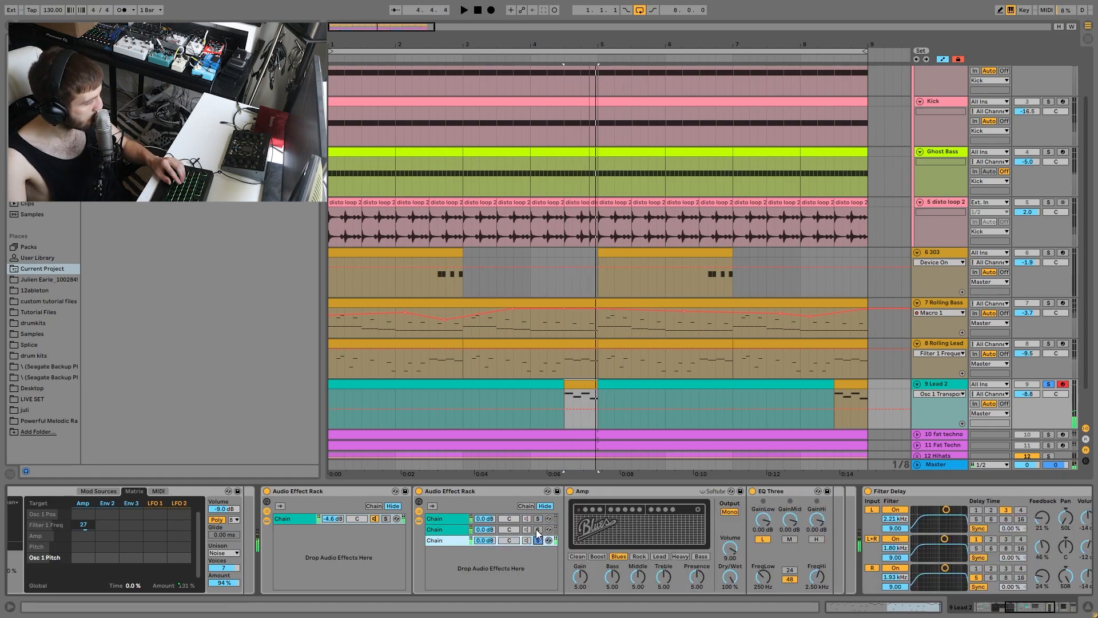
left_click(536, 530)
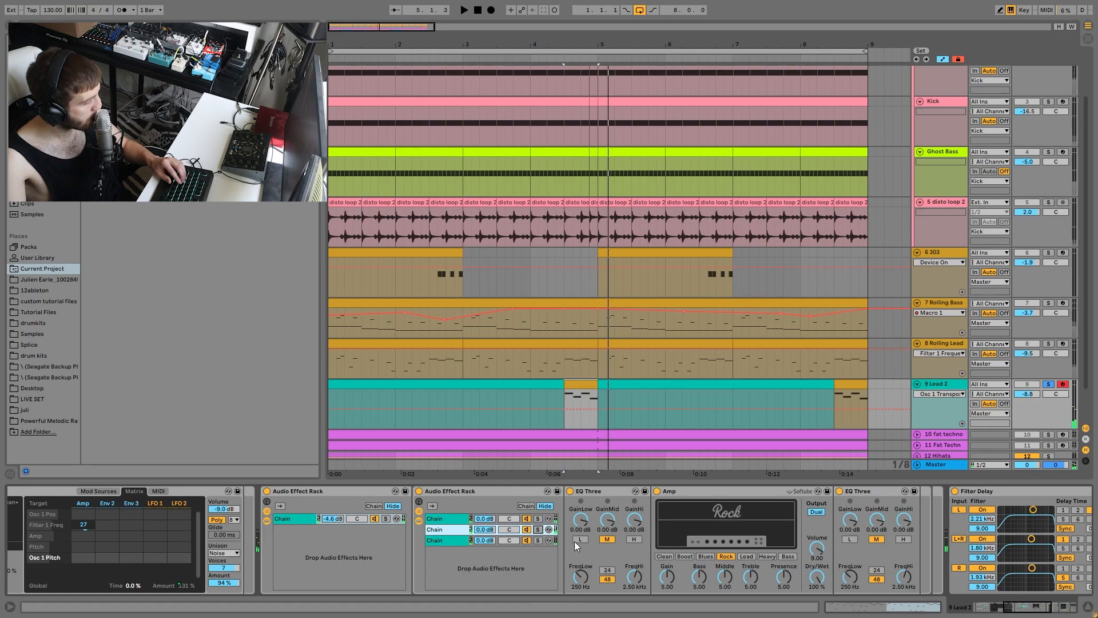
left_click(459, 516)
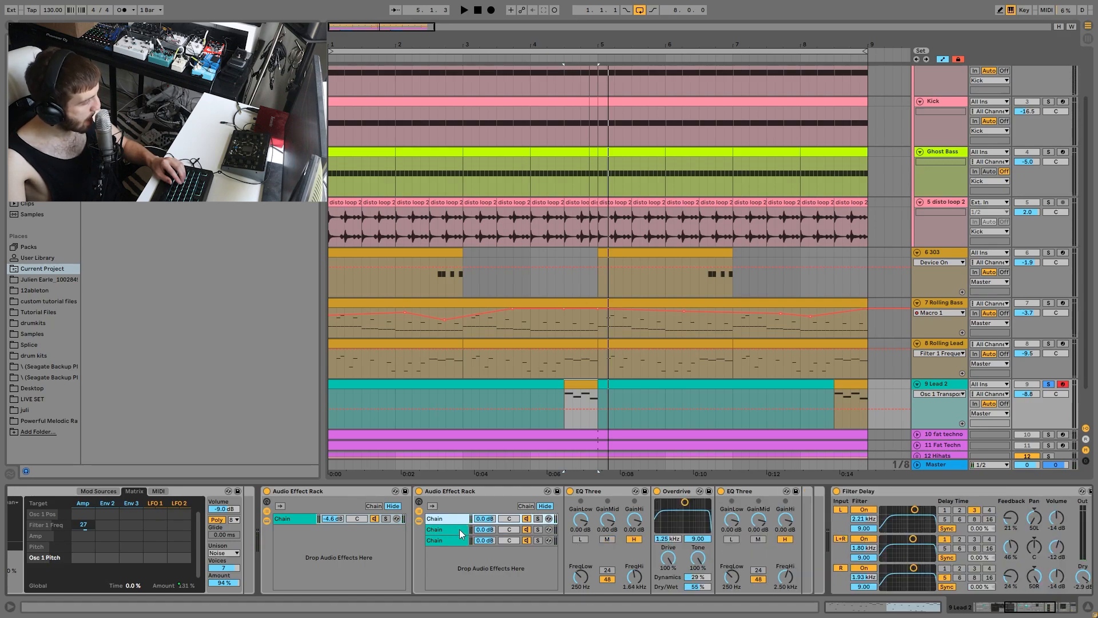
Step: Play Lead 2 with its outer Audio Effect Rack bypassed and re-enabled, and review the Filter Delay, Auto Filter and Auto Pan
key("space")
left_click(267, 491)
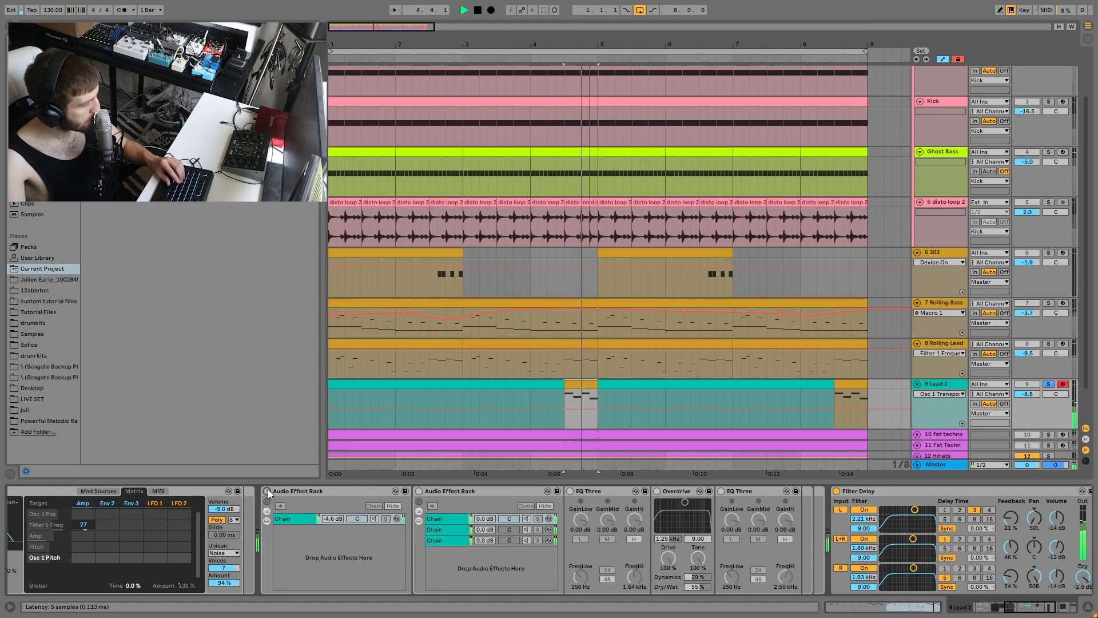
left_click(268, 490)
key("space")
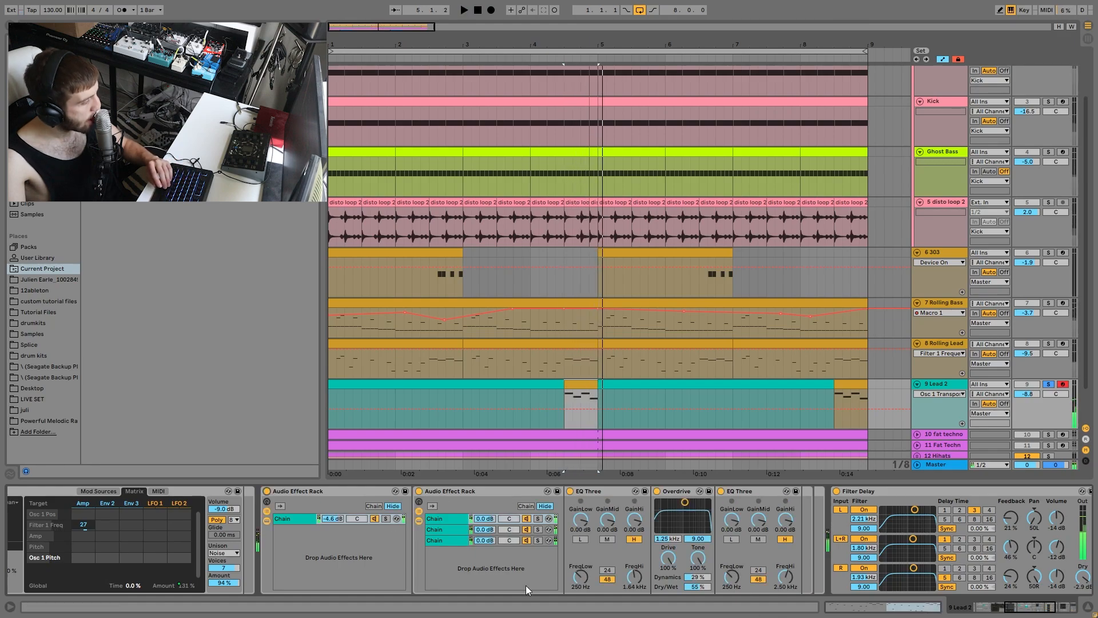
scroll(572, 575, "right", 8)
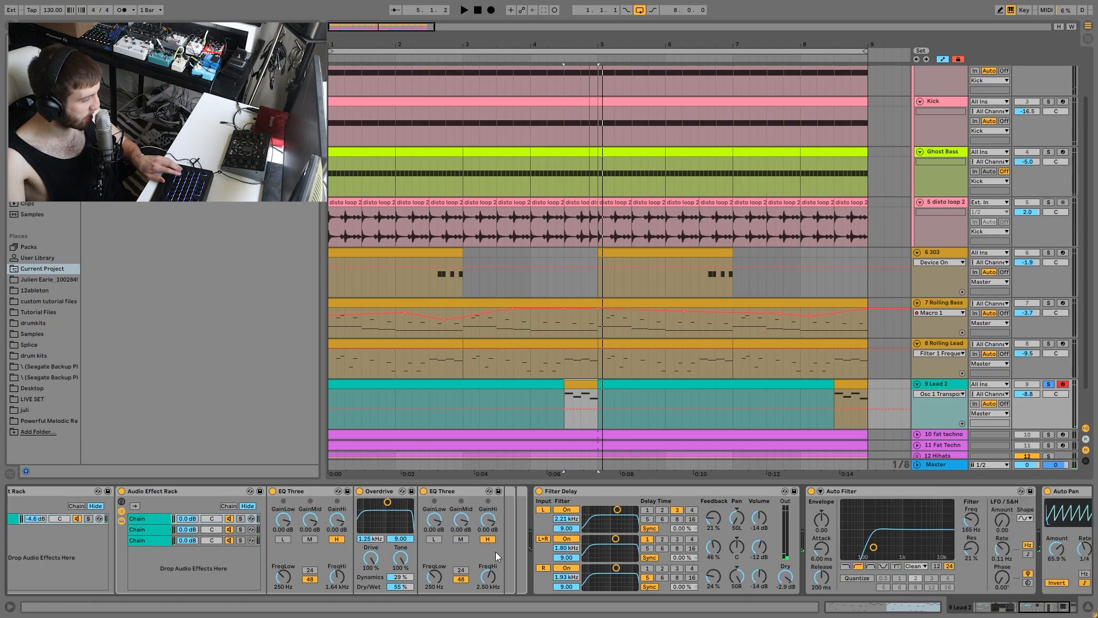
scroll(498, 578, "right", 2)
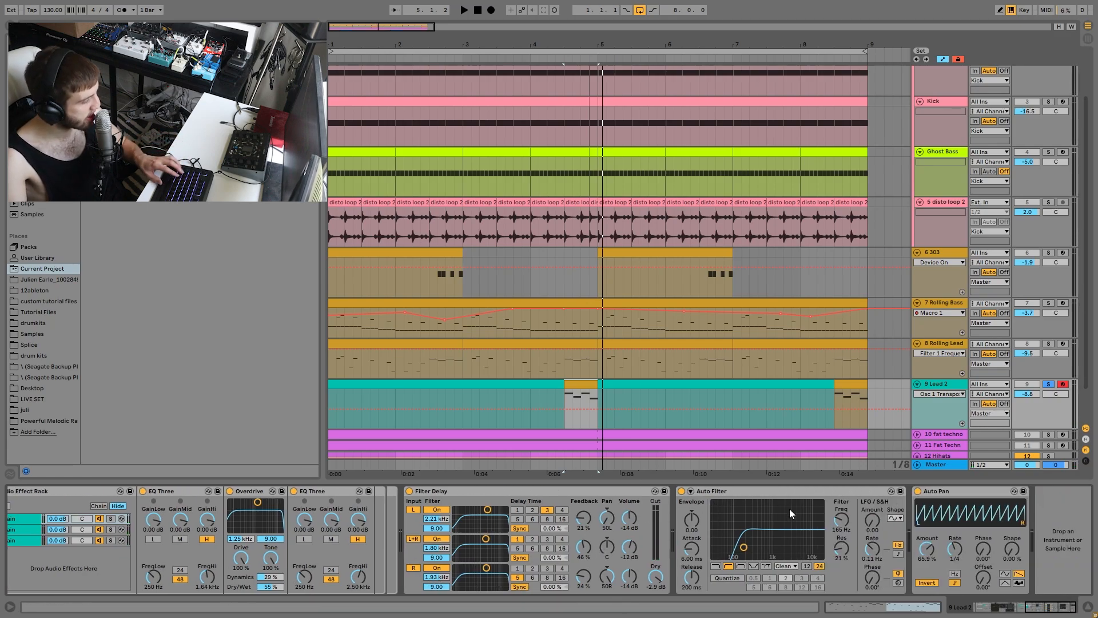
Step: Clear the Lead 2 solo, play the two fat techno hat tracks 10 and 11 soloed together, and unfold both tracks
scroll(939, 211, "up", 2)
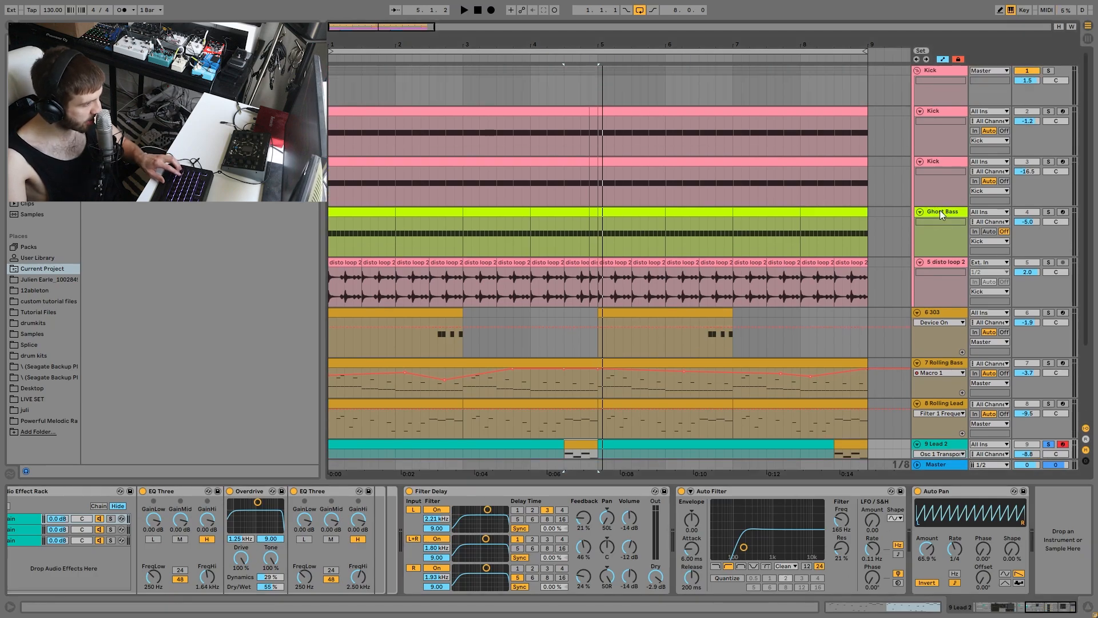
scroll(956, 210, "down", 3)
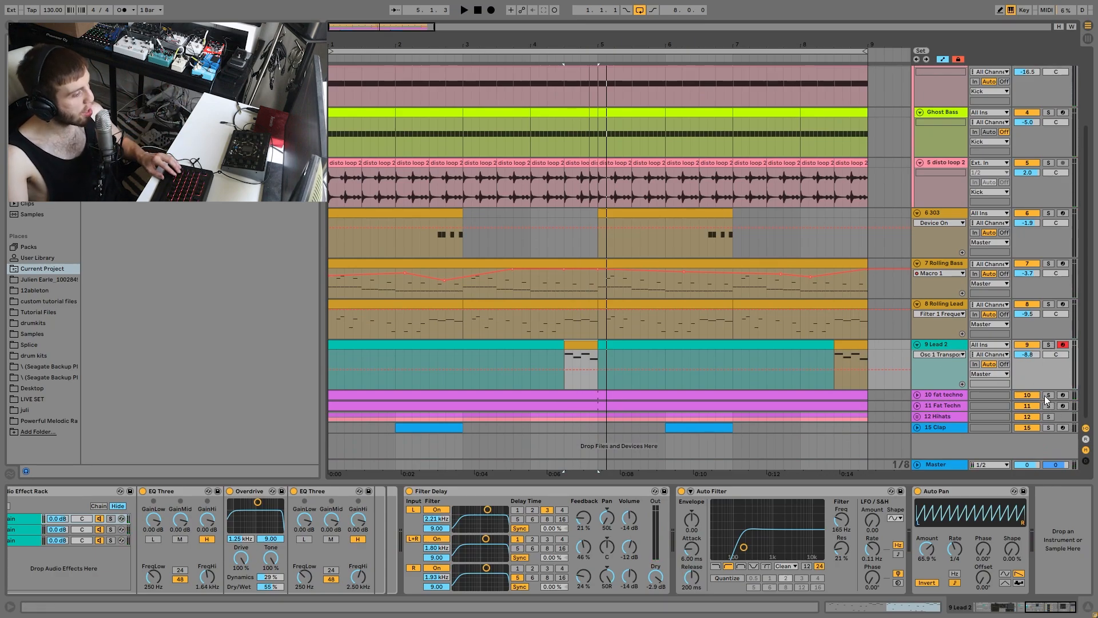
key("space")
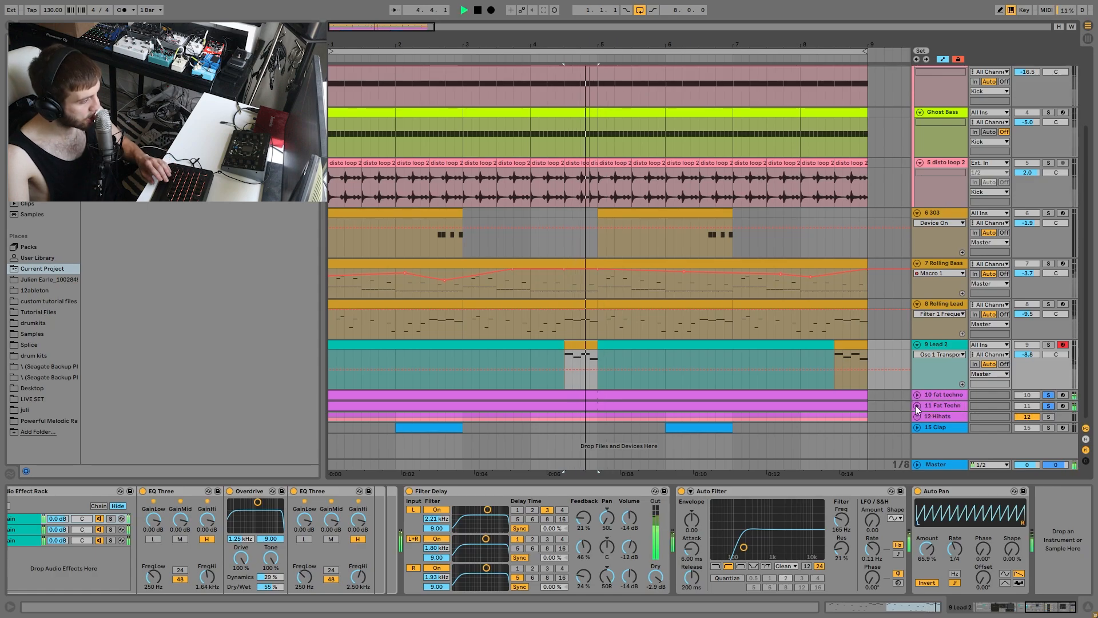
left_click(918, 405)
left_click(917, 394)
scroll(993, 419, "down", 2)
Step: Solo hat track 11 and hat track 10 in turn during playback, and show each one's sampler and Saturator
left_click(1048, 376)
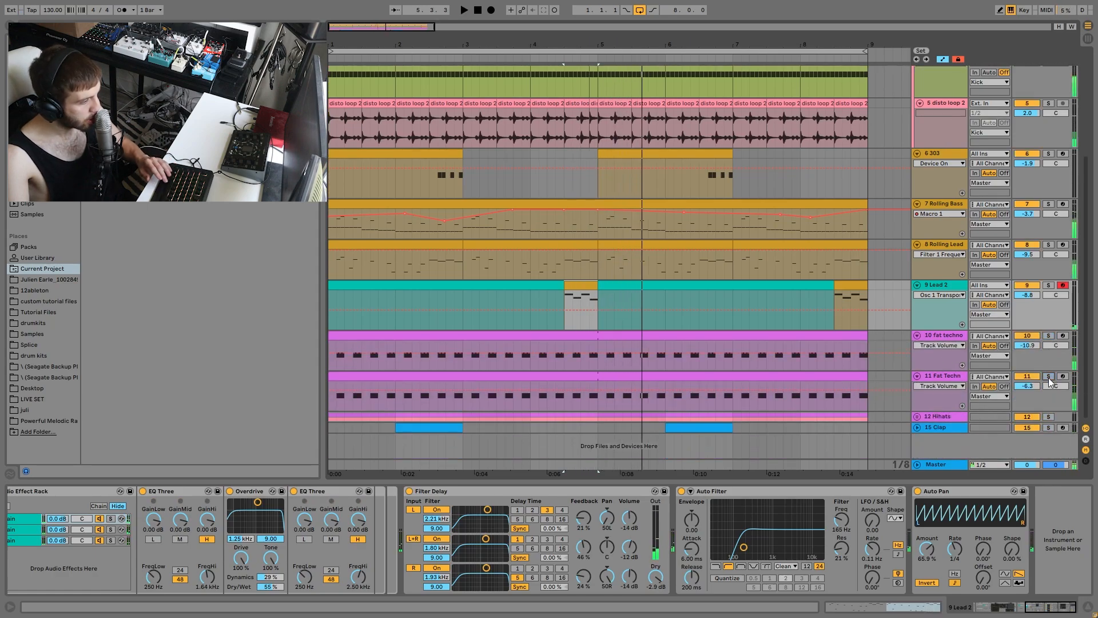
left_click(949, 375)
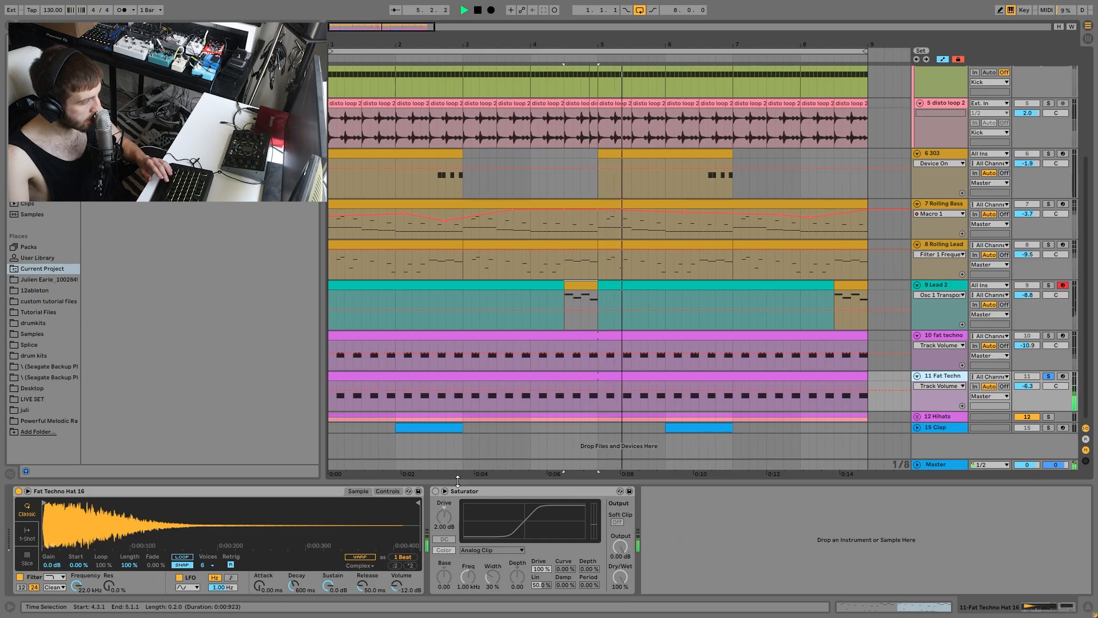
left_click(516, 488)
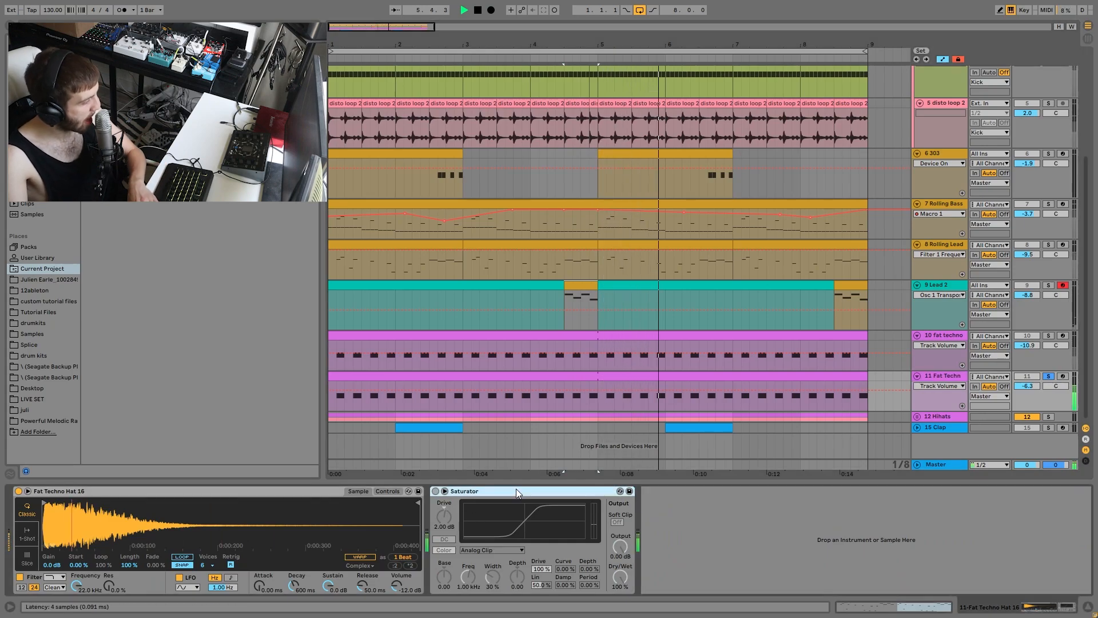
left_click(1048, 335)
left_click(931, 337)
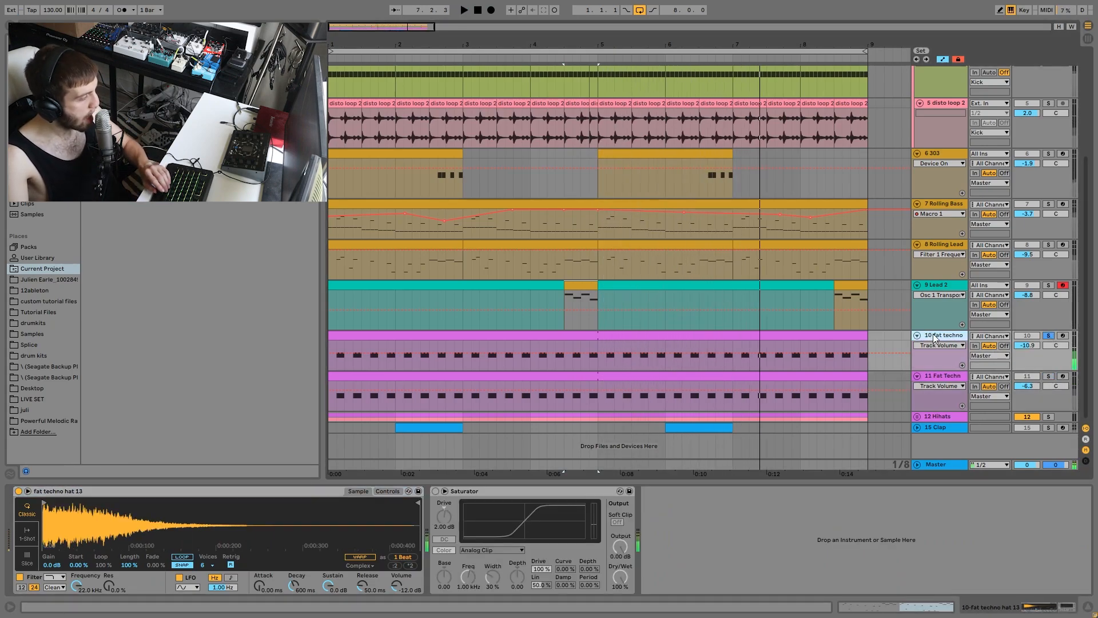
Step: Delete the Saturator from fat techno hat track 10 and clear the solo so all tracks are active
left_click(581, 490)
key("Delete")
left_click(1044, 378)
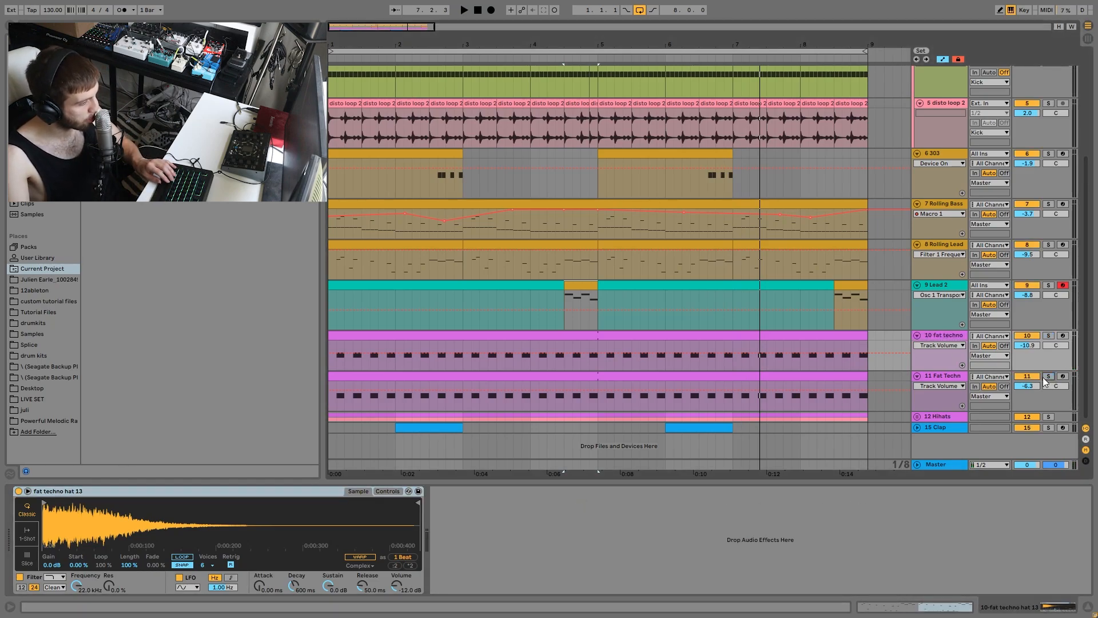
Step: Play the full mix with hat track 11 muted and unmuted, and show track 11's sampler
left_click(1034, 374)
key("space")
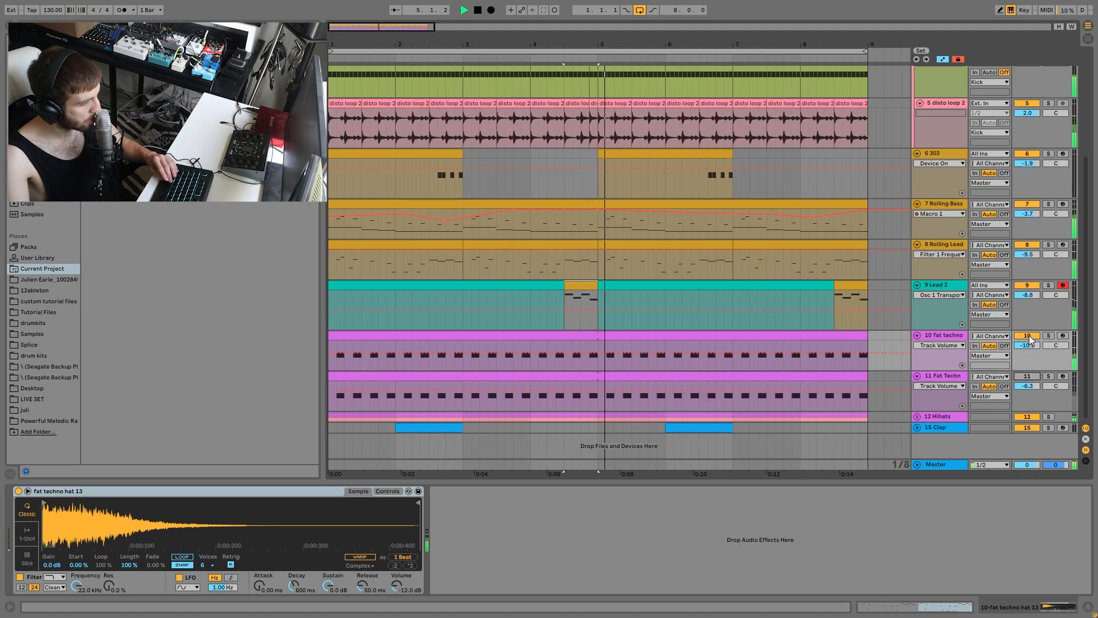
left_click(1027, 375)
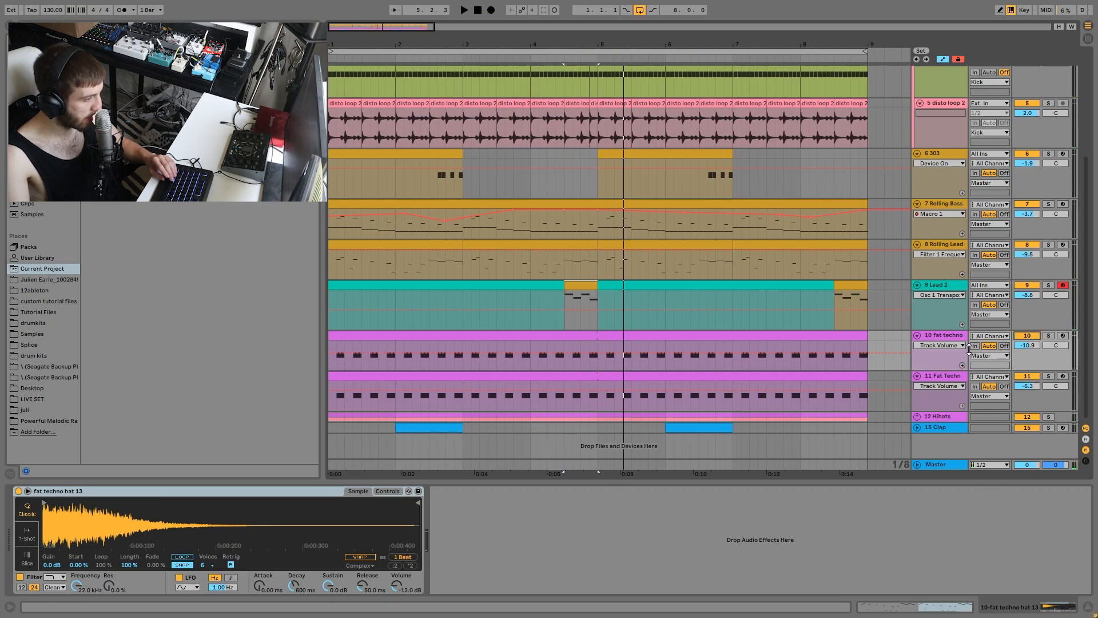
key("space")
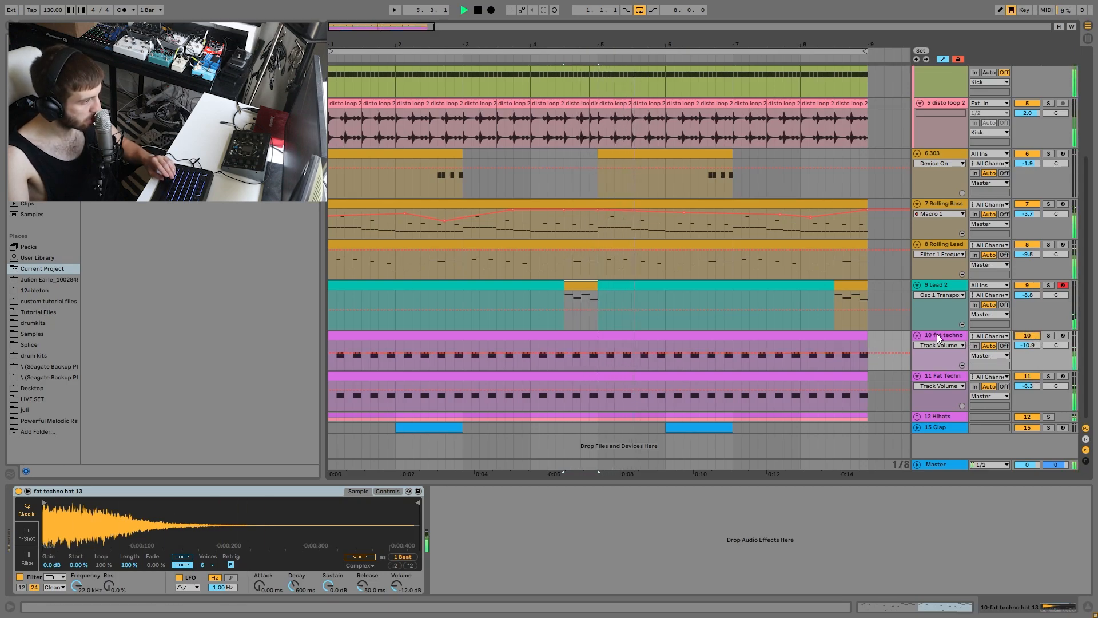
left_click(807, 332)
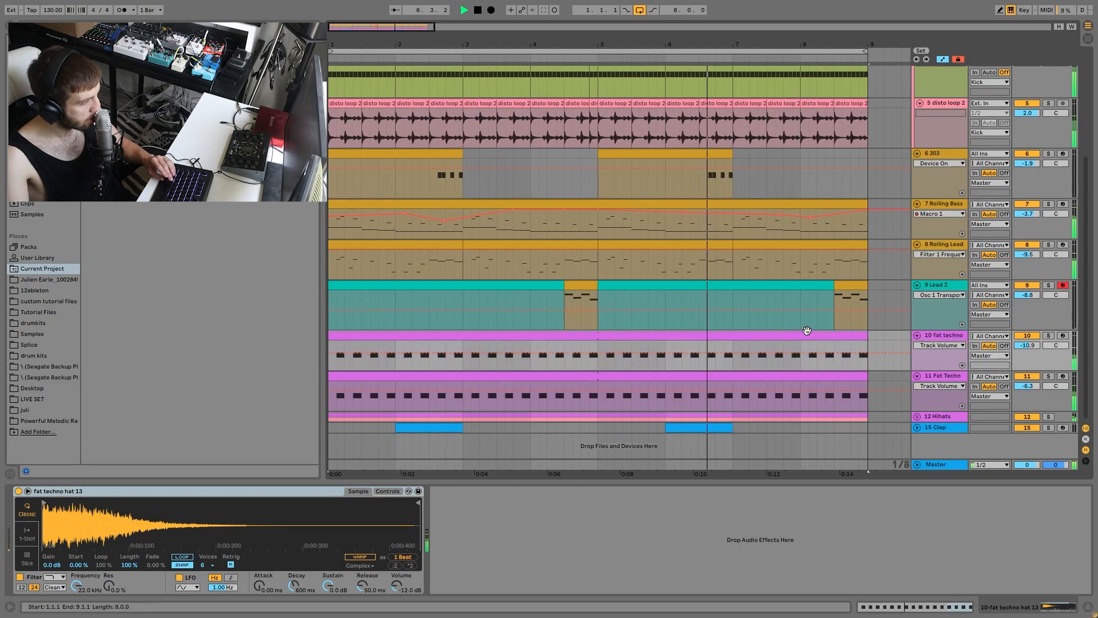
key("space")
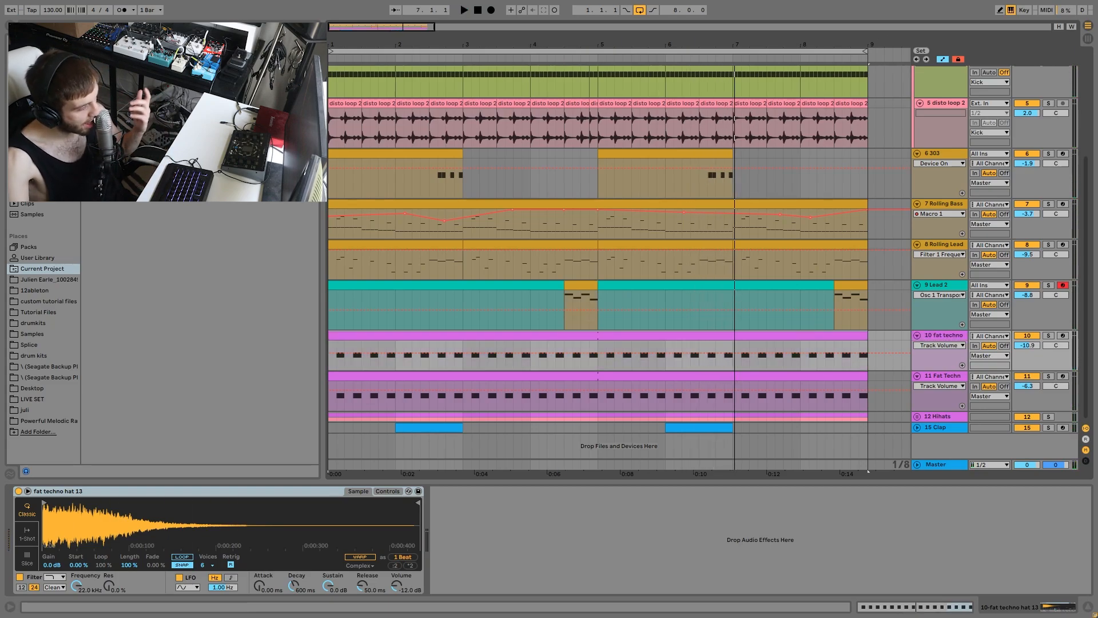
left_click(952, 375)
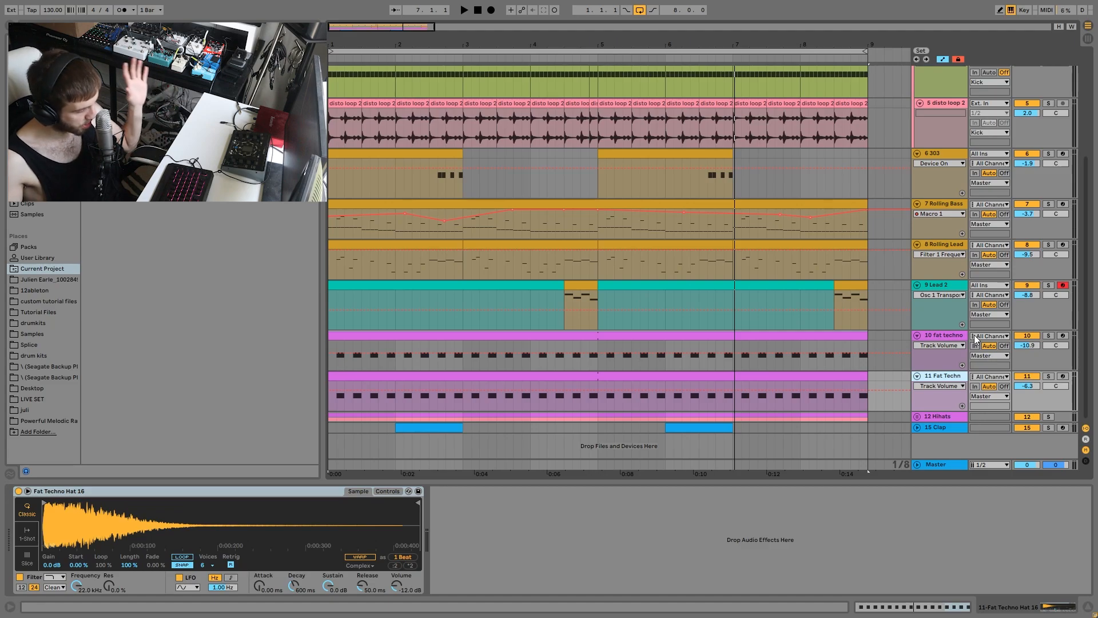
Step: Unfold the Hihats group and play the Shaker & Tambourine loop soloed from the start of its clip
left_click(918, 416)
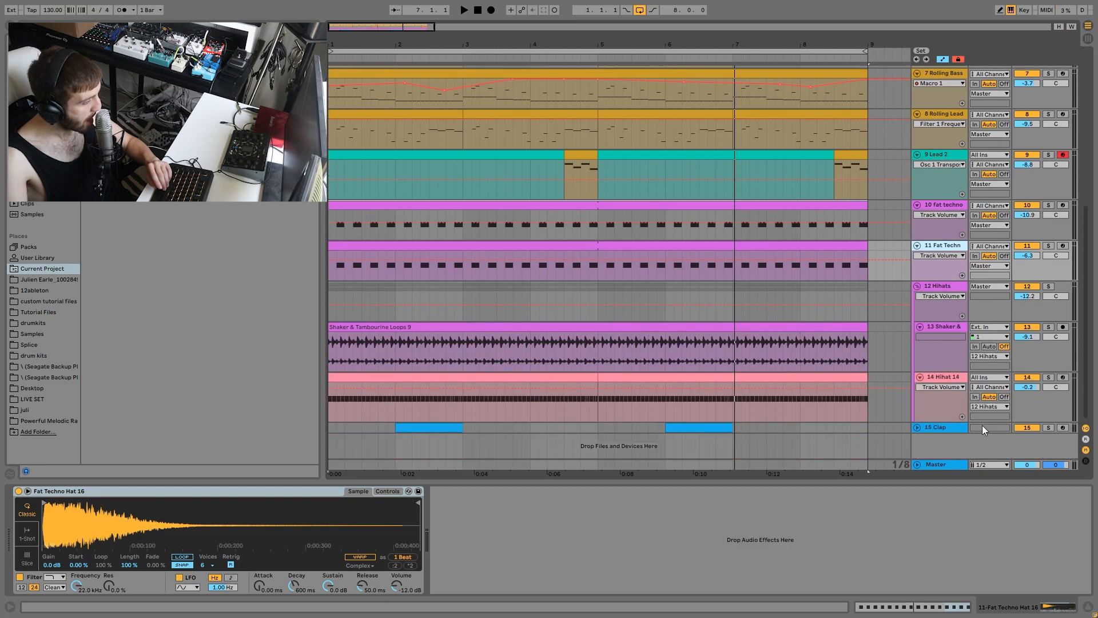
left_click(1050, 325)
key("space")
left_click(937, 324)
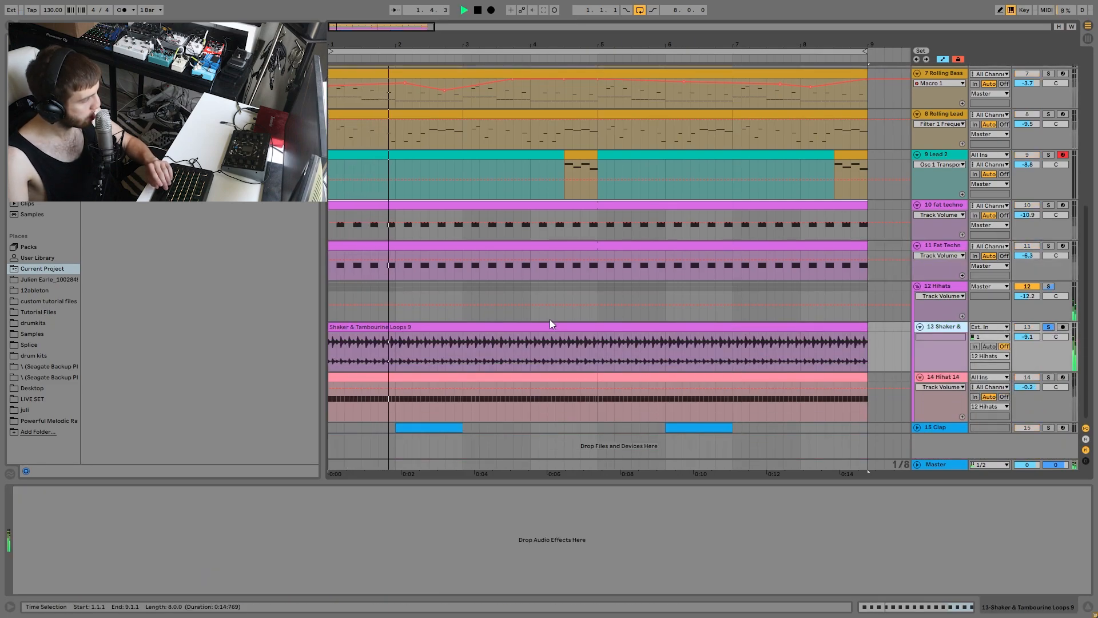
key("space")
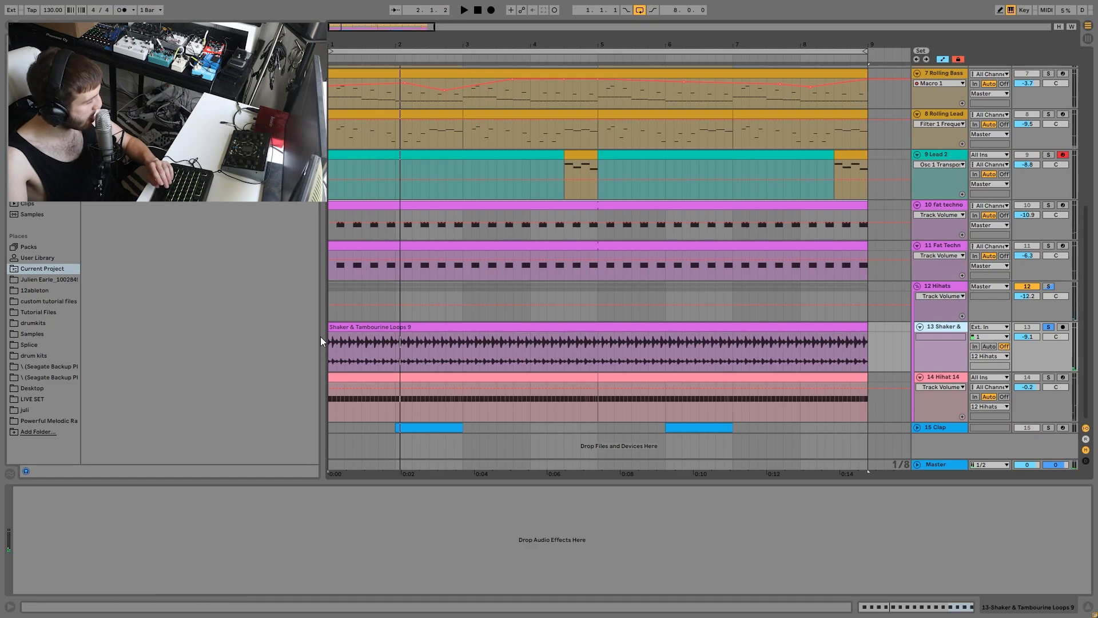
left_click(349, 326)
key("space")
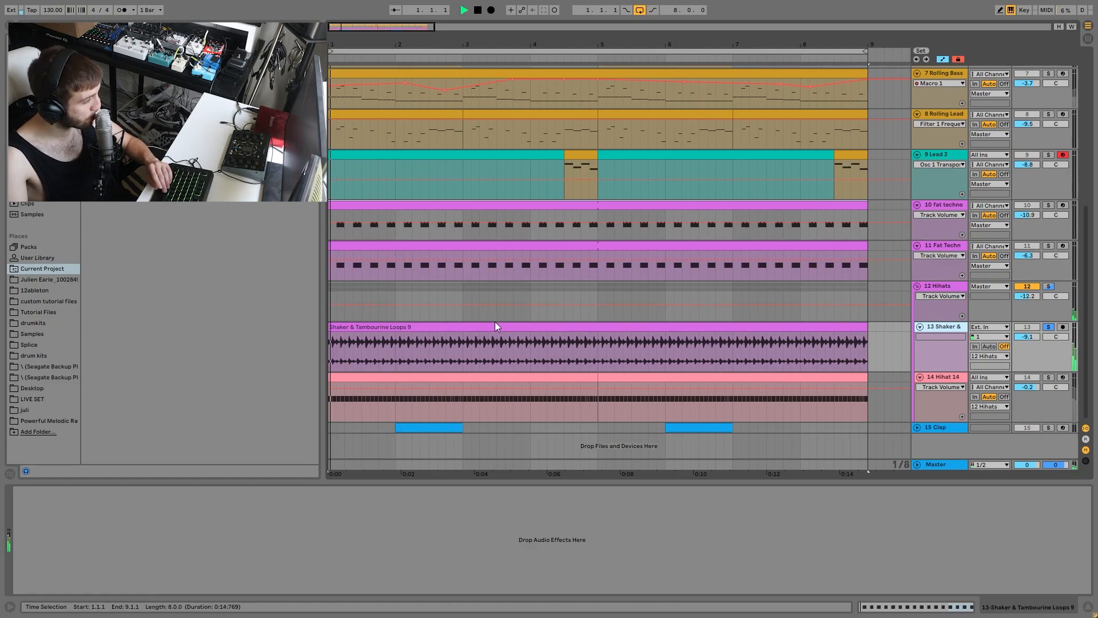
Step: Solo the Hihat 14 track and play it with its sampler and Auto Pan shown
left_click(1048, 376)
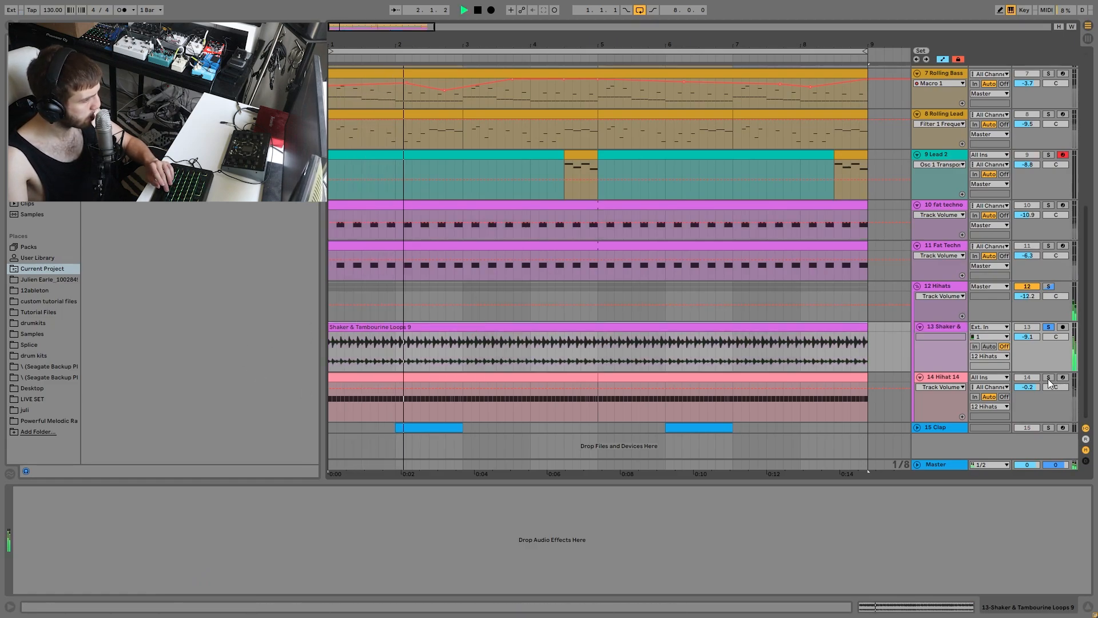
left_click(938, 376)
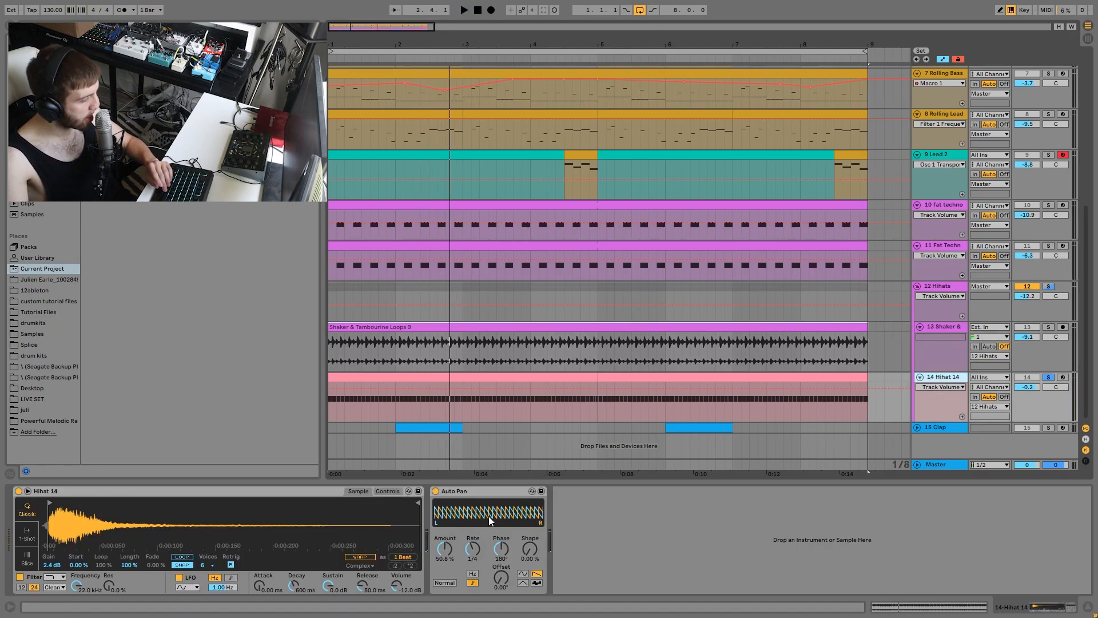
key("space")
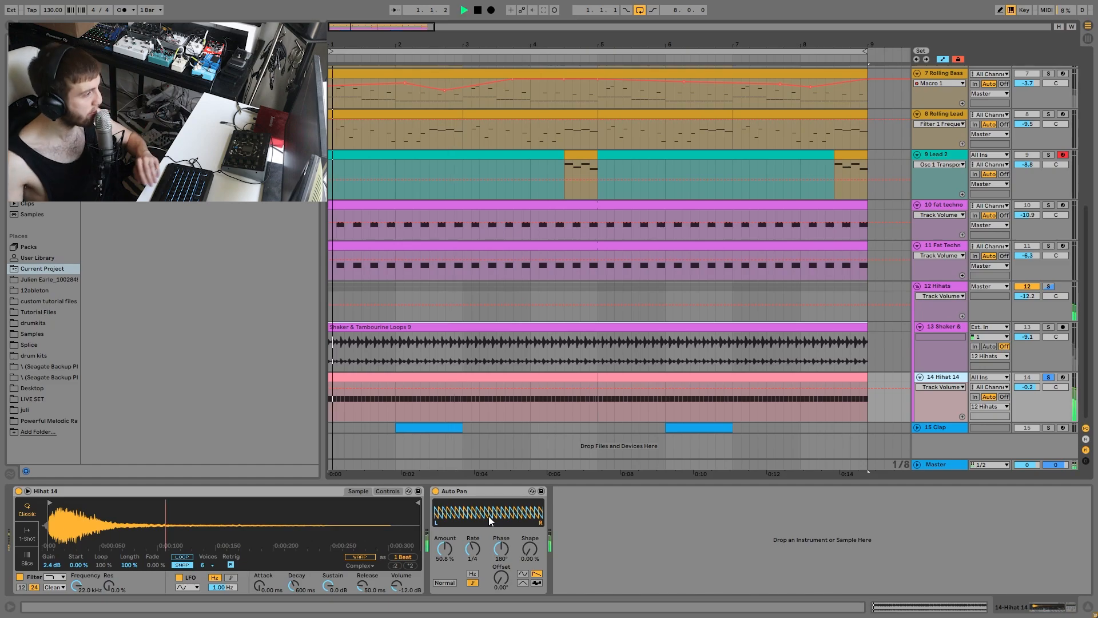
Step: Audition the Hihats group soloed and review its EQ Eight and Auto Pan
left_click(1048, 286)
left_click(932, 290)
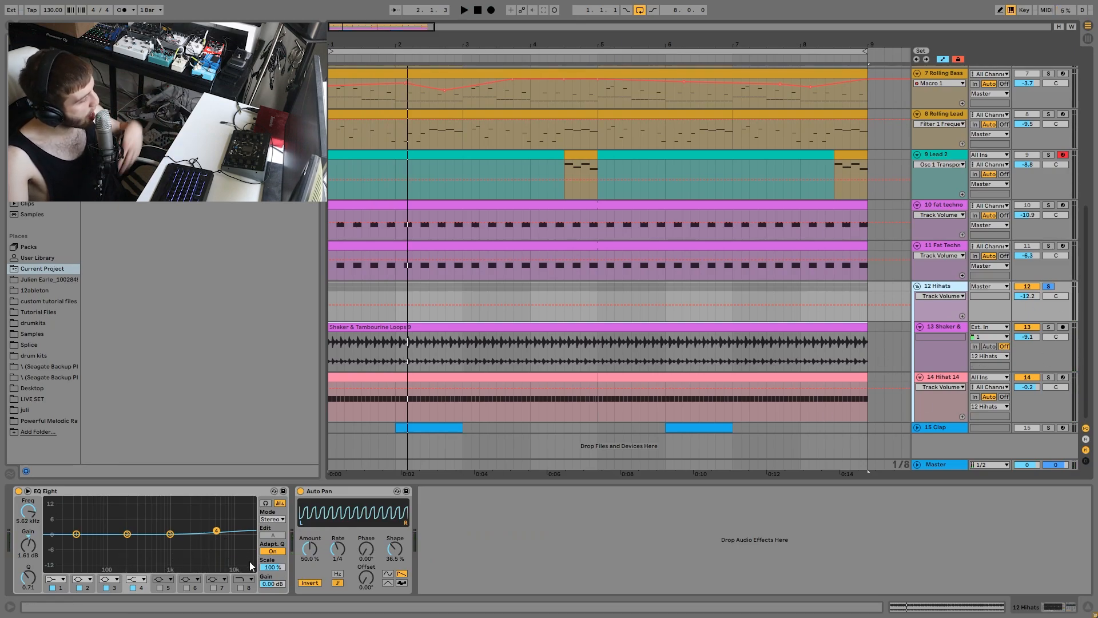
scroll(859, 290, "up", 10)
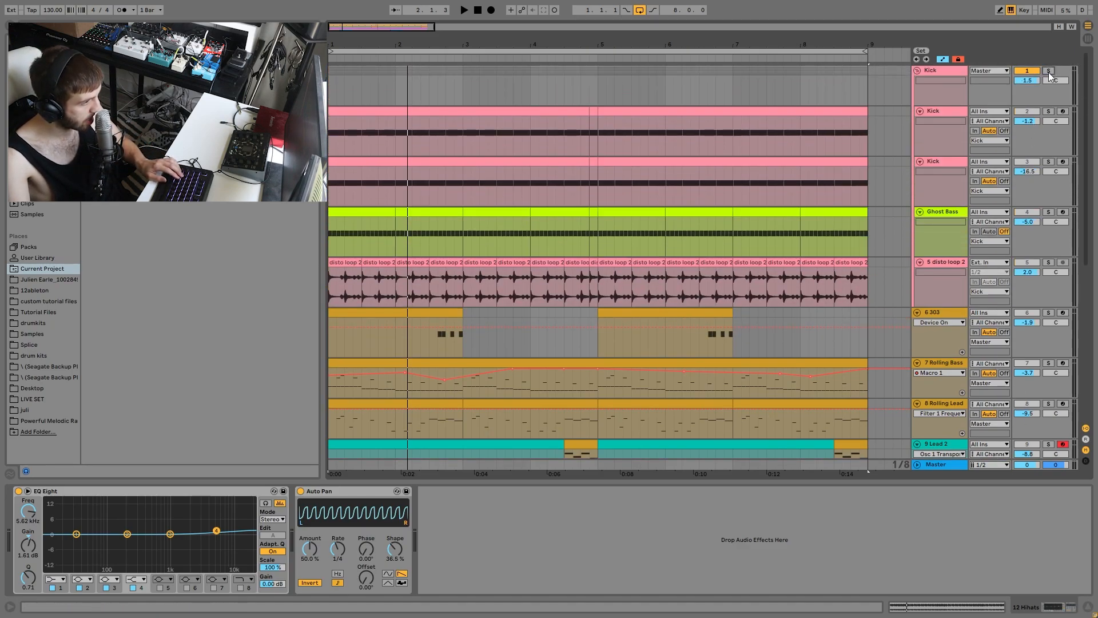
scroll(1033, 146, "down", 9)
left_click(1048, 323)
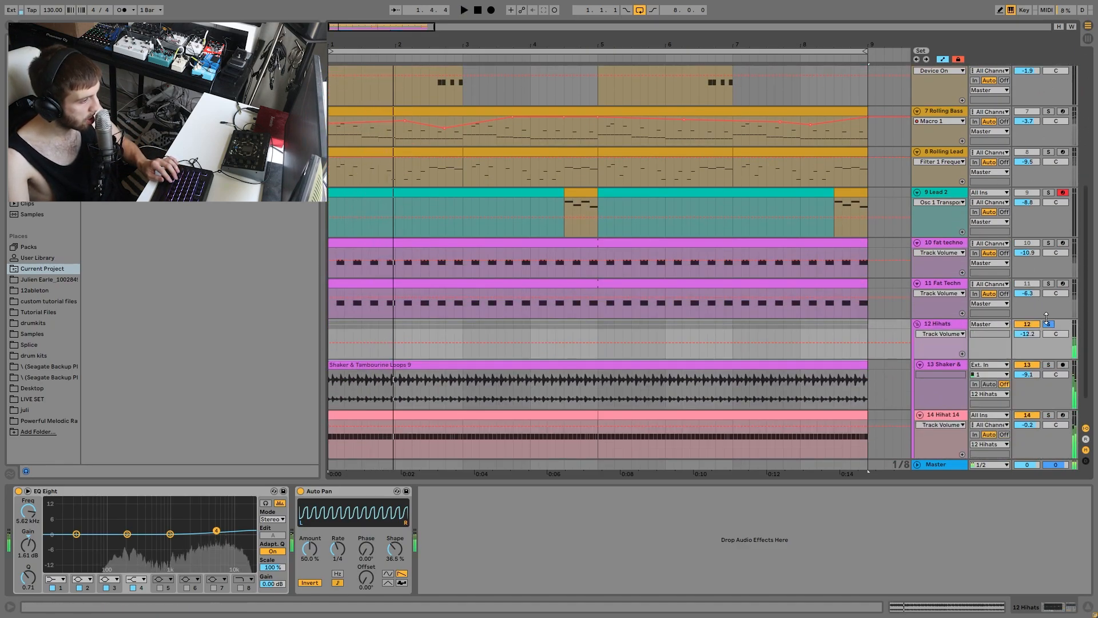
Step: Solo hat tracks 10 and 11 alongside the Hihats group and compare playback with the group's Auto Pan bypassed and re-enabled
left_click(1048, 242)
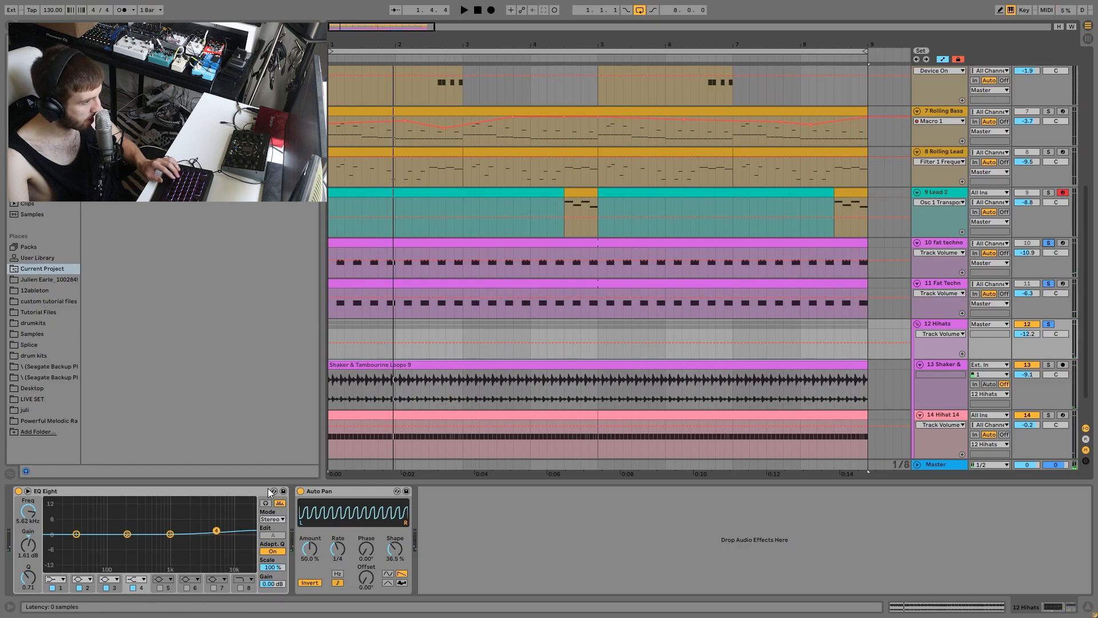
key("space")
left_click(301, 491)
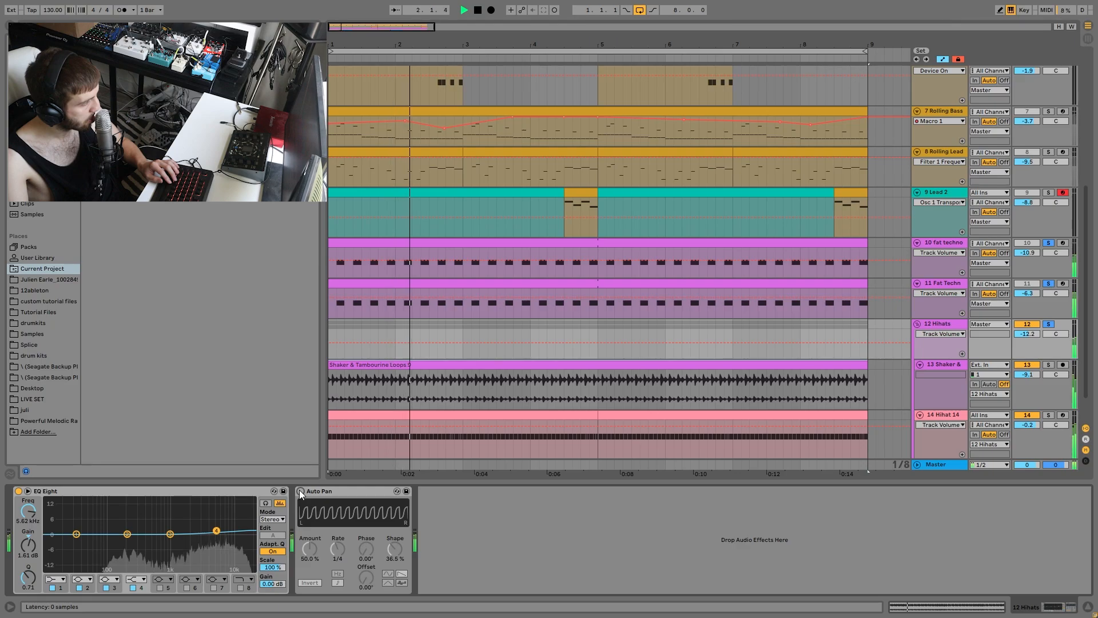
key("space")
left_click(300, 491)
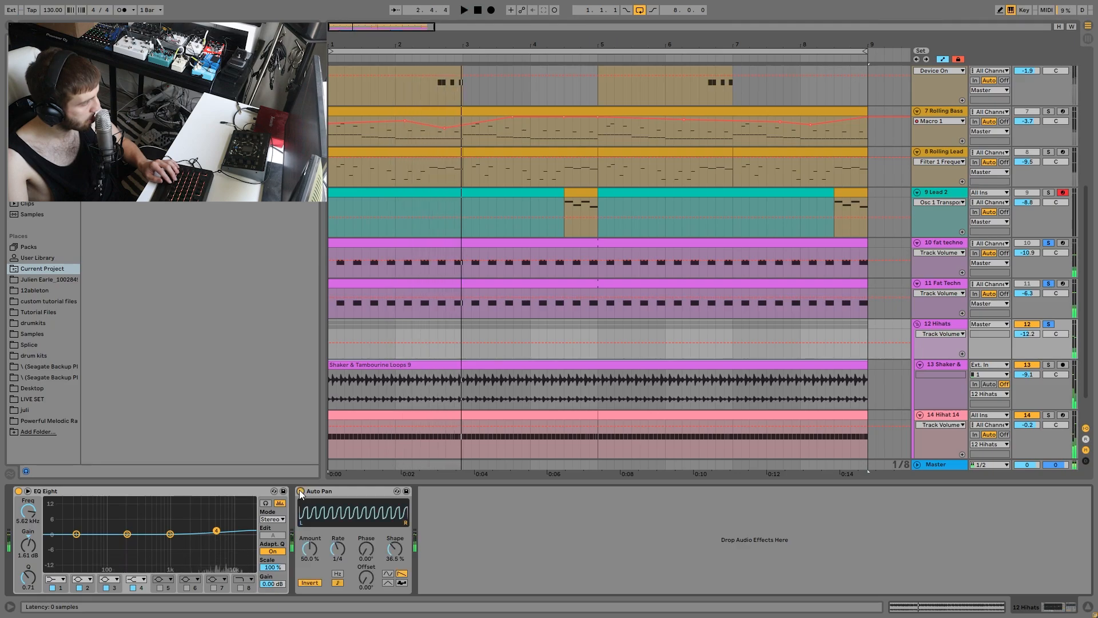
key("space")
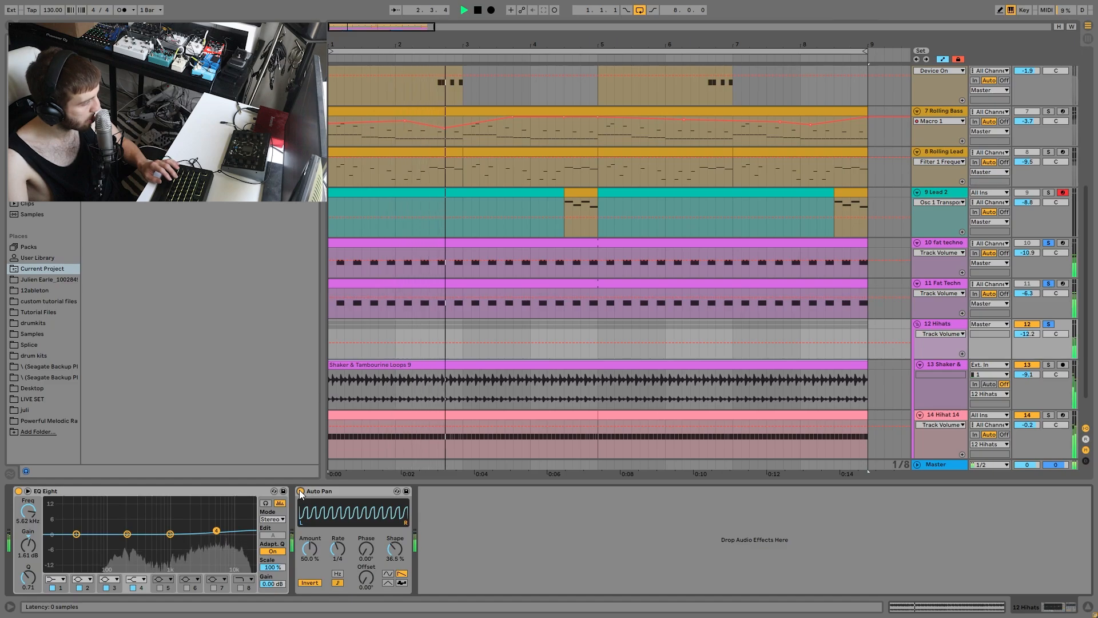
Step: Open the Hihat 14 clip's notes, play the track soloed, and return to its sampler and Auto Pan
scroll(664, 400, "down", 2)
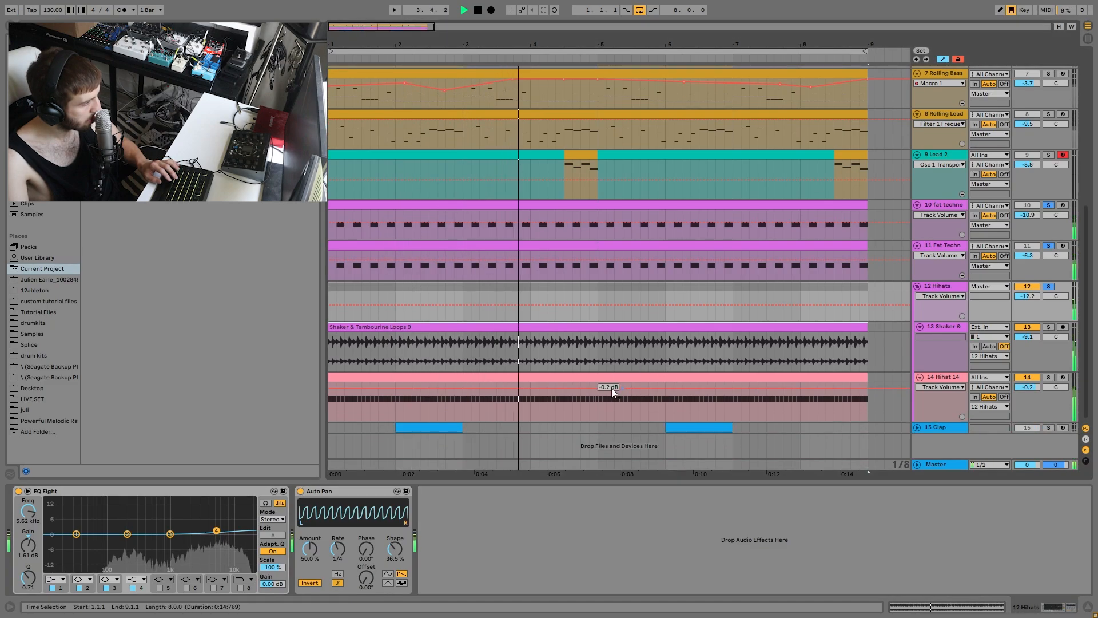
double_click(529, 378)
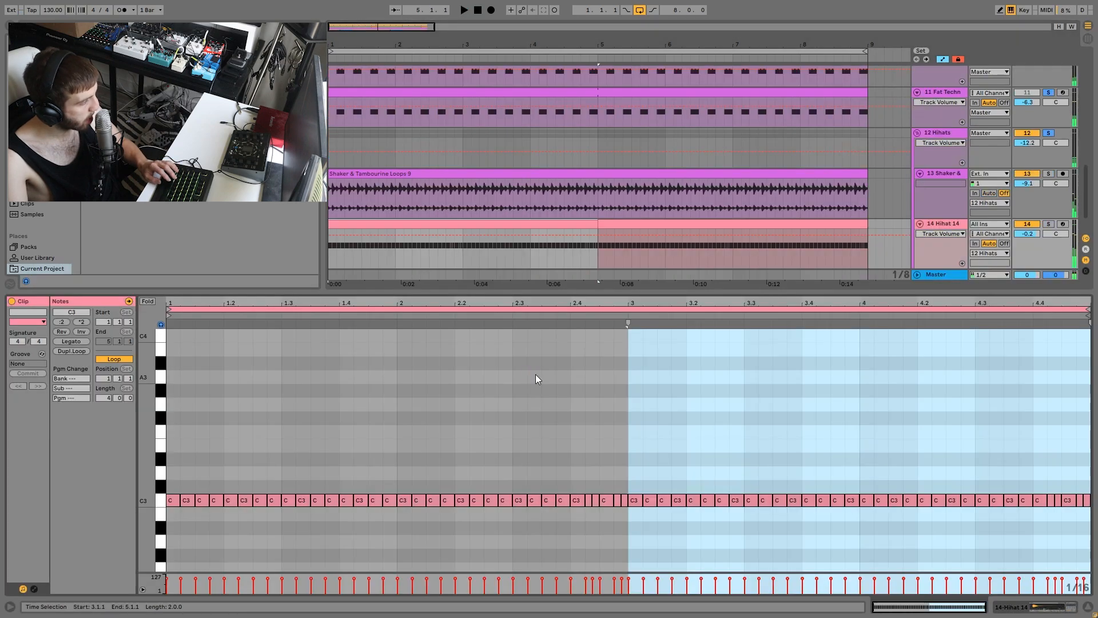
left_click(1048, 224)
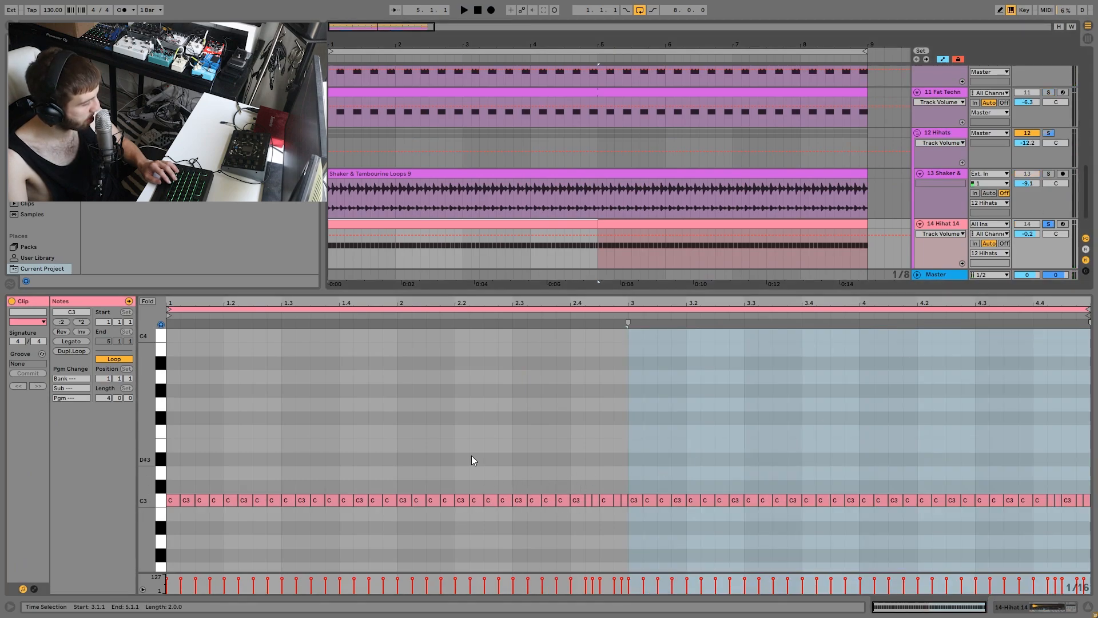
left_click(530, 315)
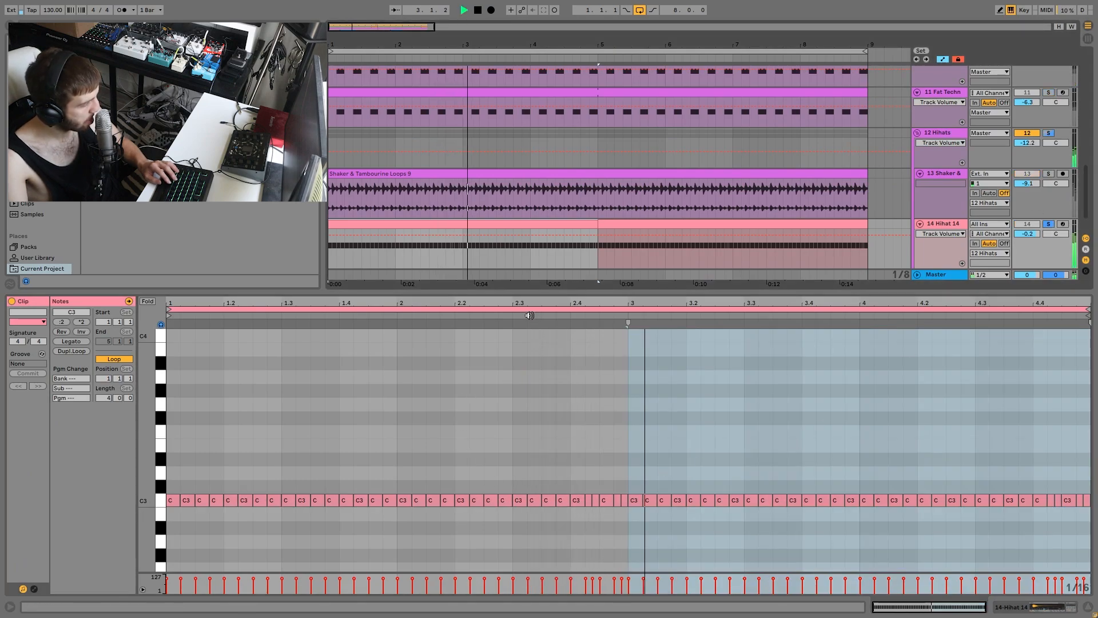
left_click(445, 254)
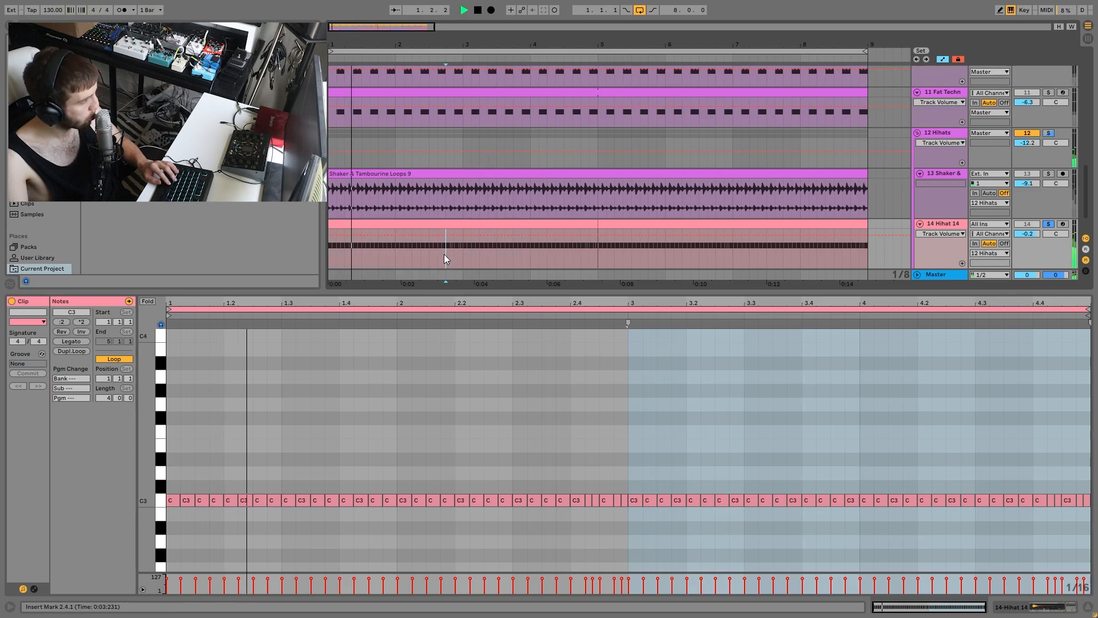
left_click(934, 224)
key("space")
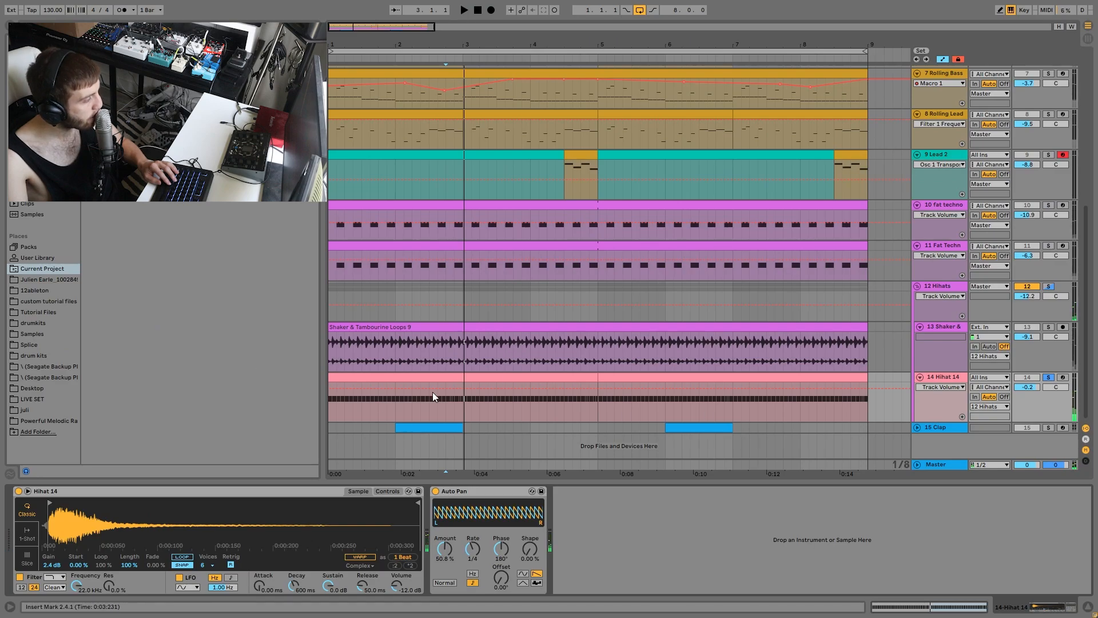
Step: Clear the Hihat 14 solo, play the full mix from bar 1, and show the Clap track's sampler and Reverb
left_click(1047, 378)
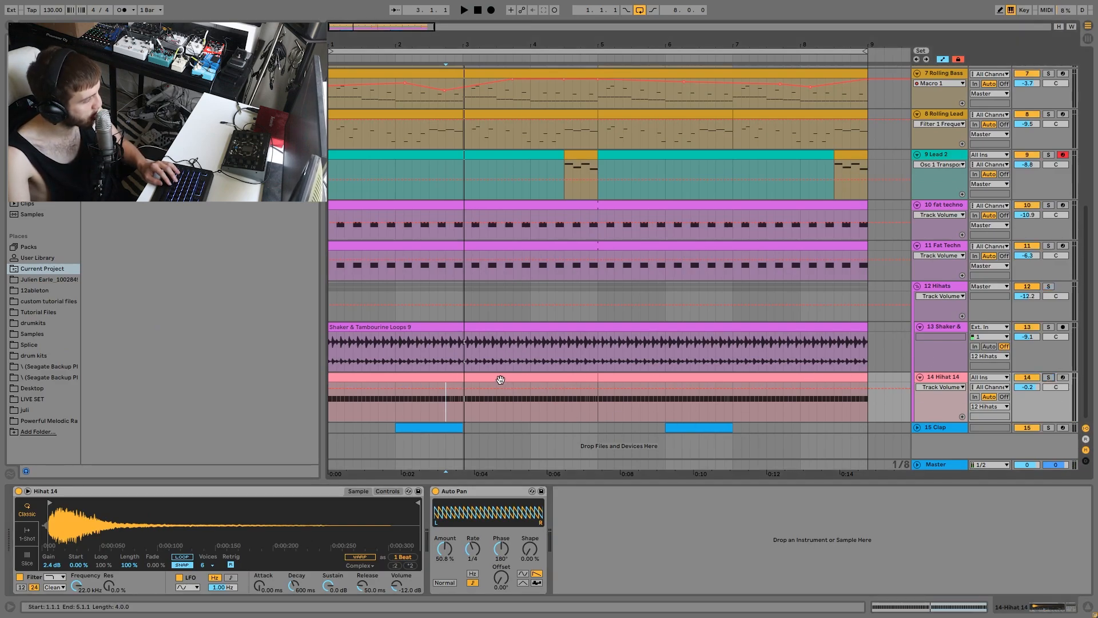
key("space")
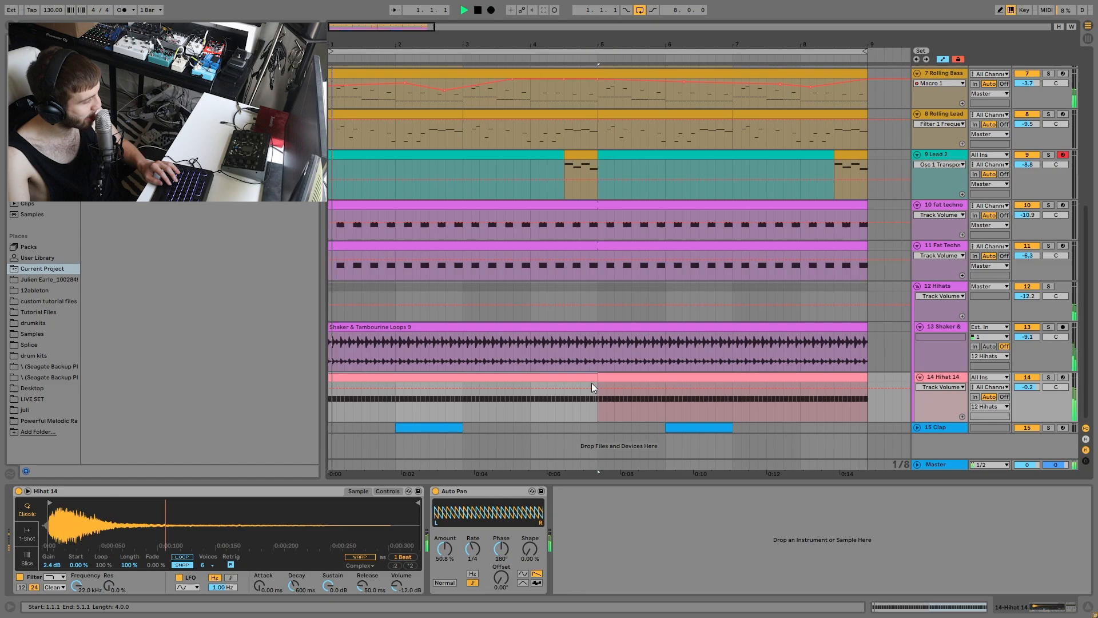
left_click(953, 424)
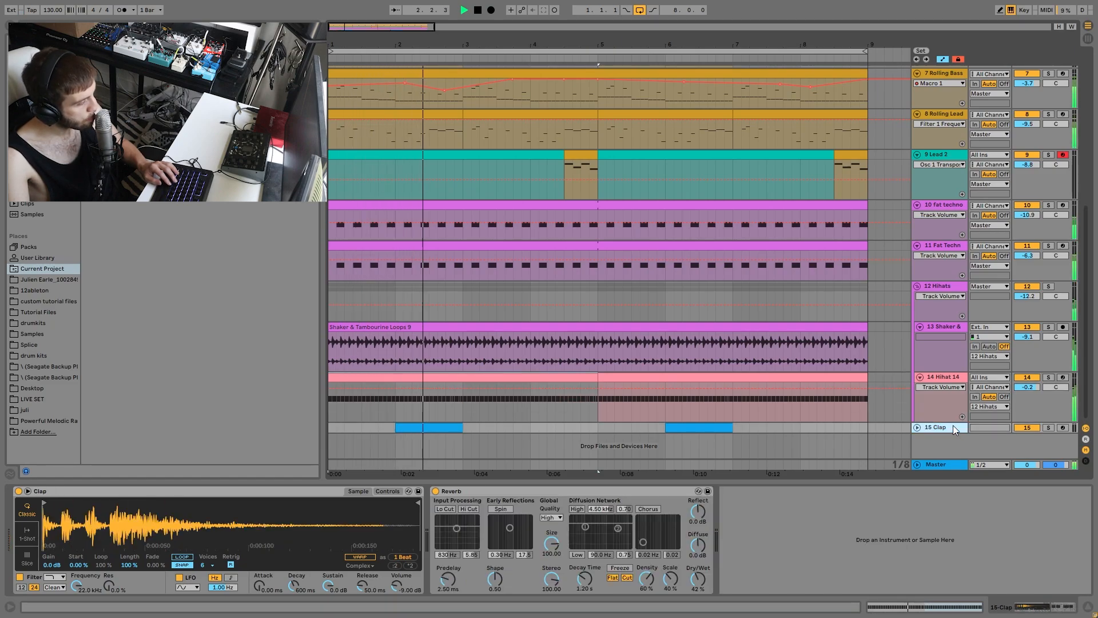
Step: Unfold the Clap track and play it soloed from 2.4.1, just before its first hits
left_click(917, 427)
left_click(1048, 427)
scroll(742, 372, "down", 1)
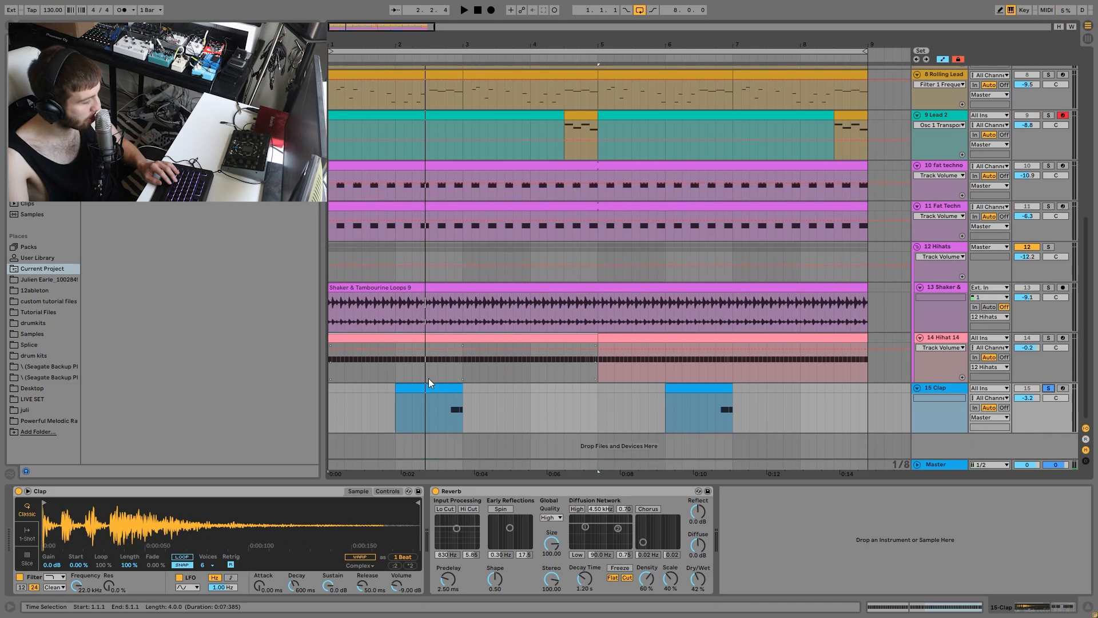
left_click(445, 410)
key("space")
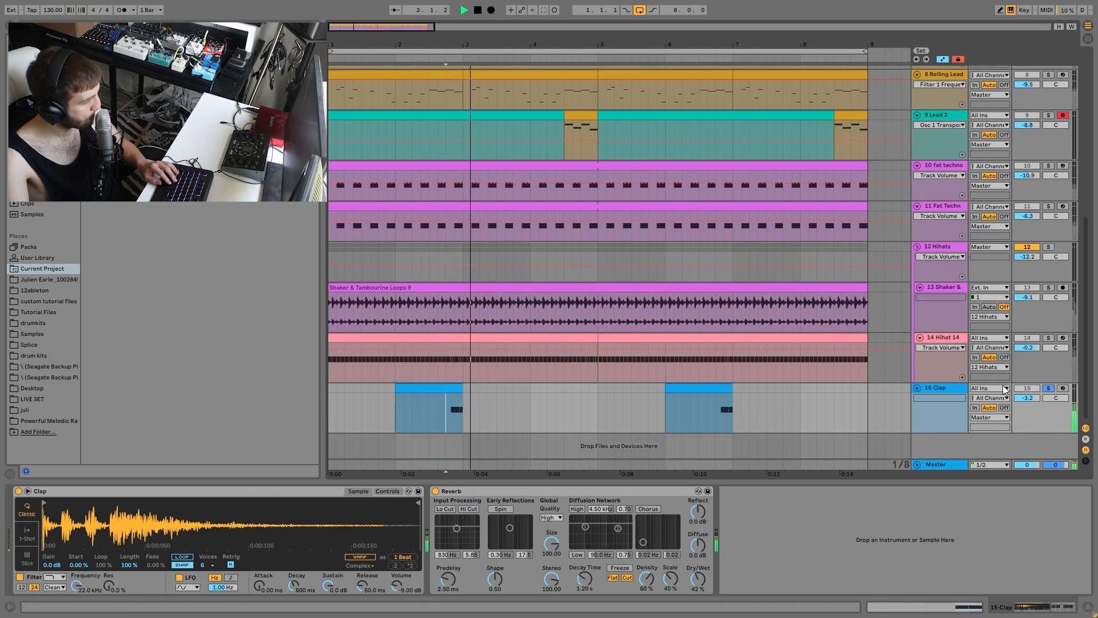
key("space")
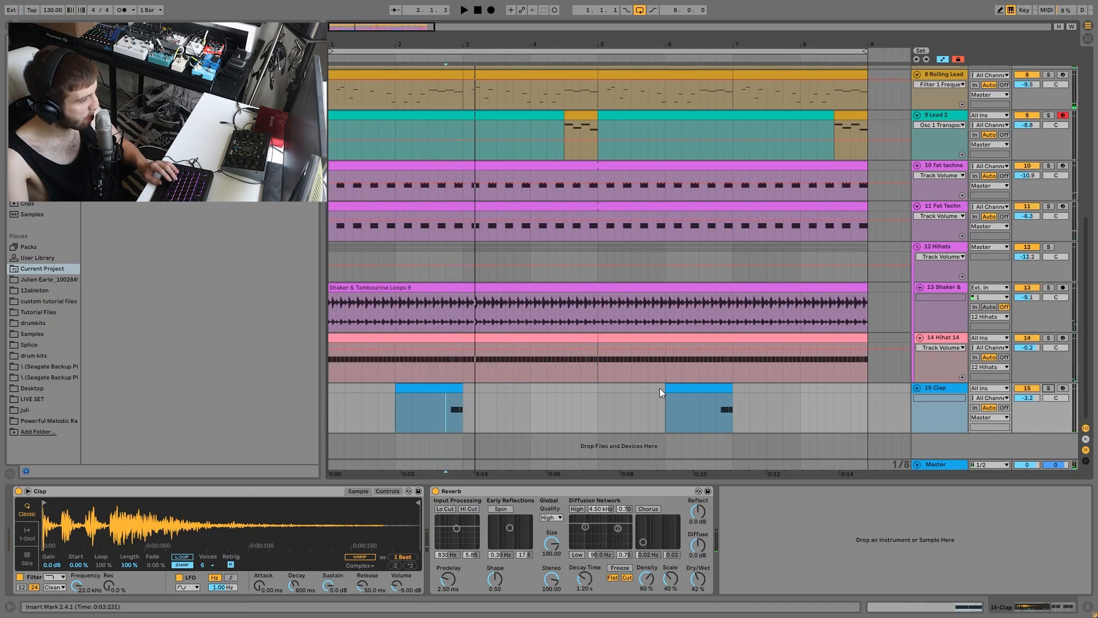
Step: Play the full mix from 2.3.3 through the claps, and solo the Clap track again
left_click(437, 406)
key("space")
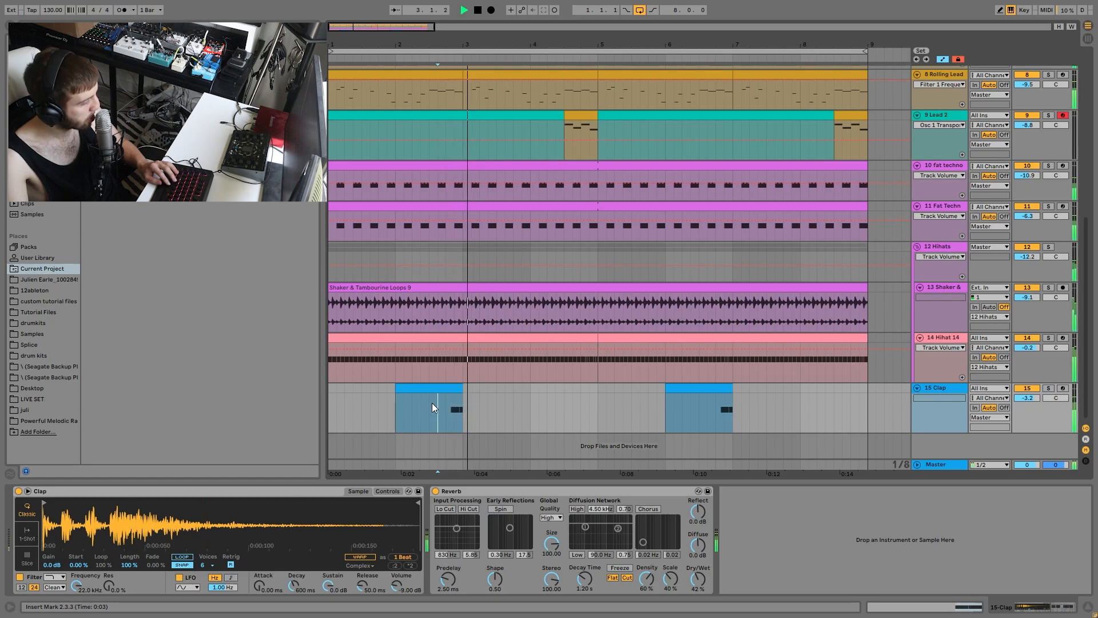
left_click(1048, 388)
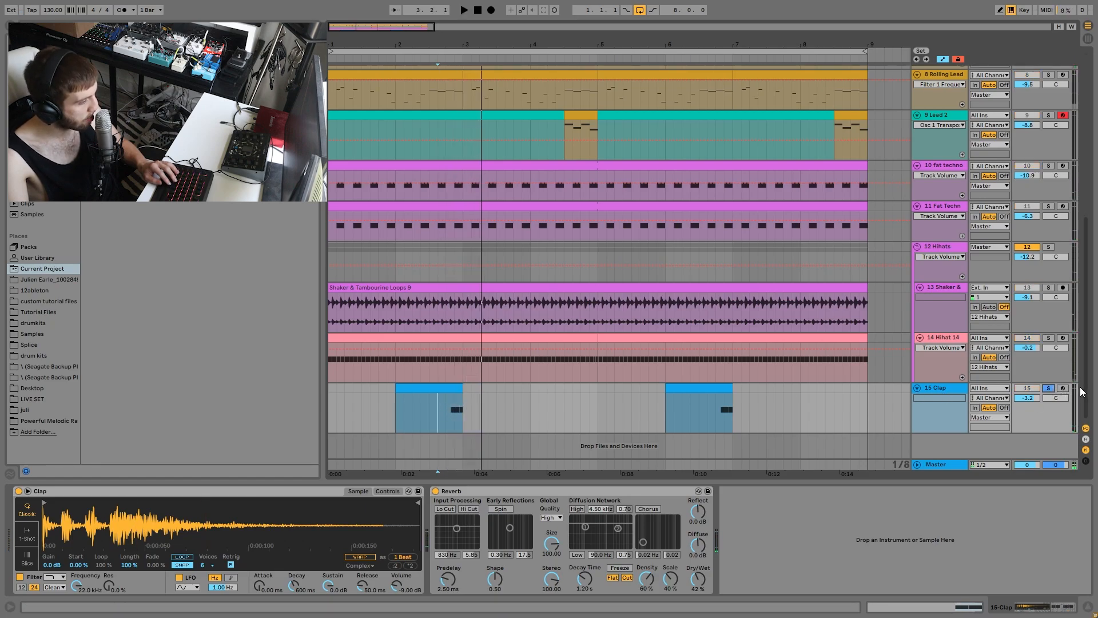
Step: Solo the 303 track together with the Clap and play both from 2.3.1 through the clap hits
left_click_drag(1086, 392, 1085, 267)
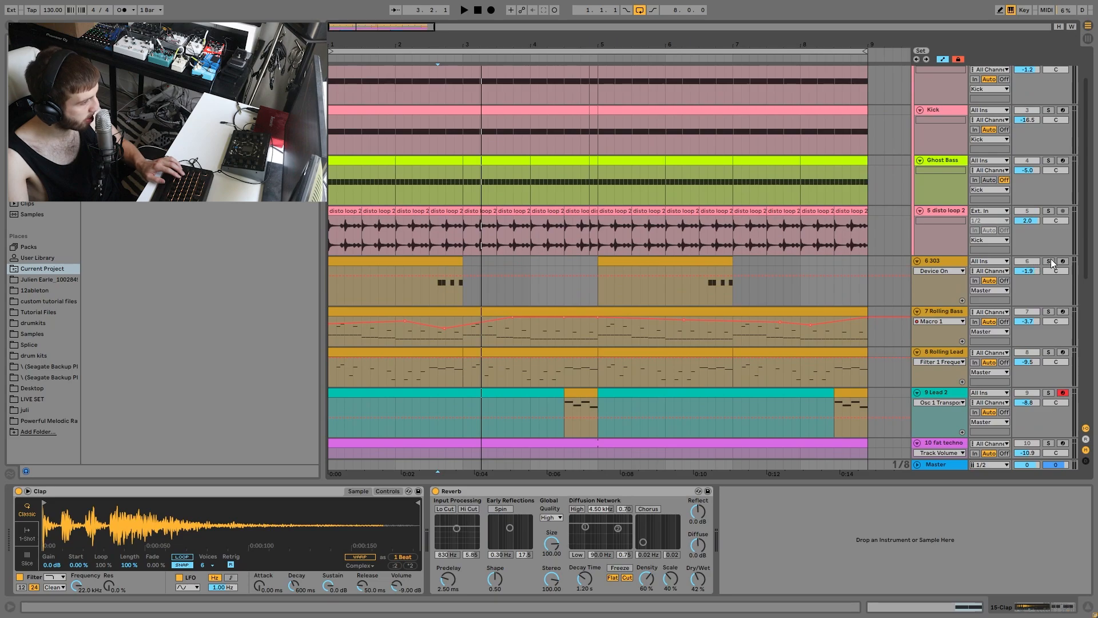
left_click(430, 293)
scroll(433, 293, "down", 10)
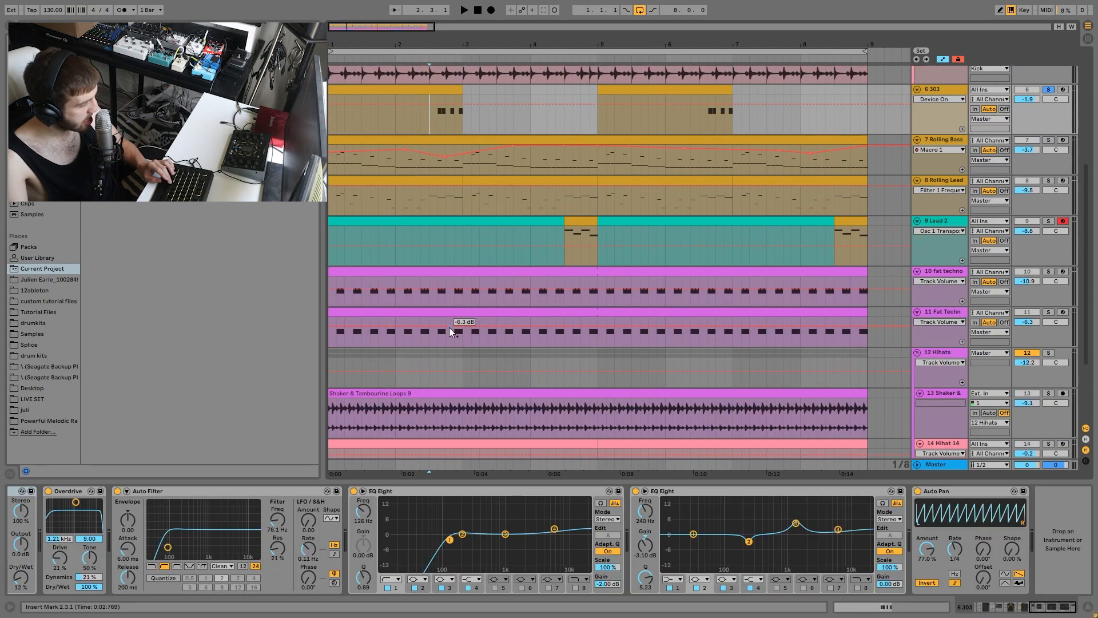
key("space")
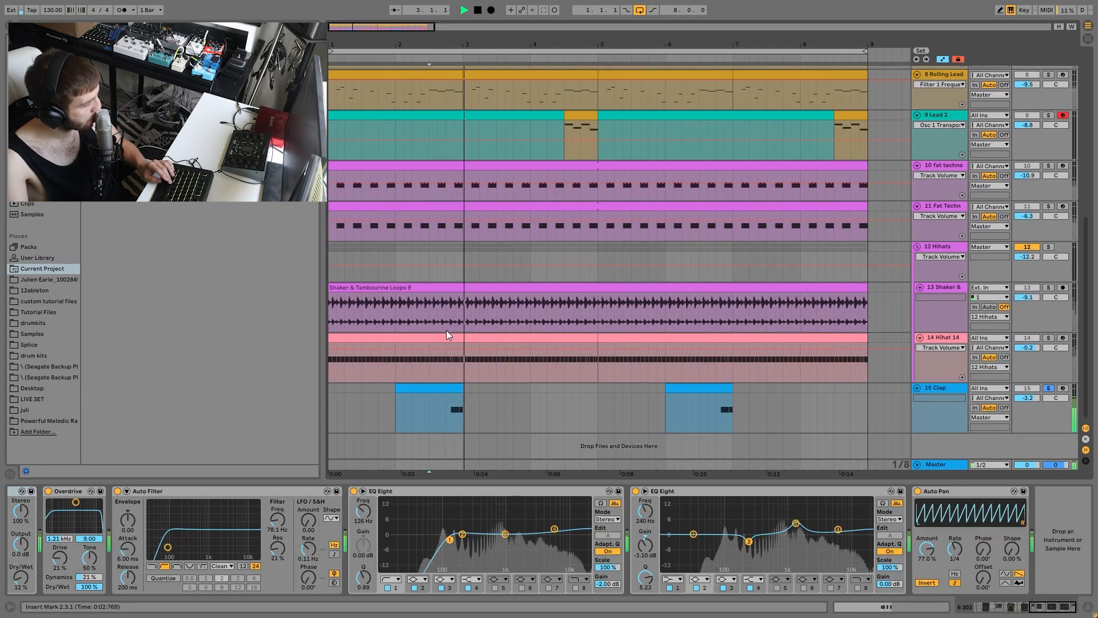
key("space")
key("space")
key("space")
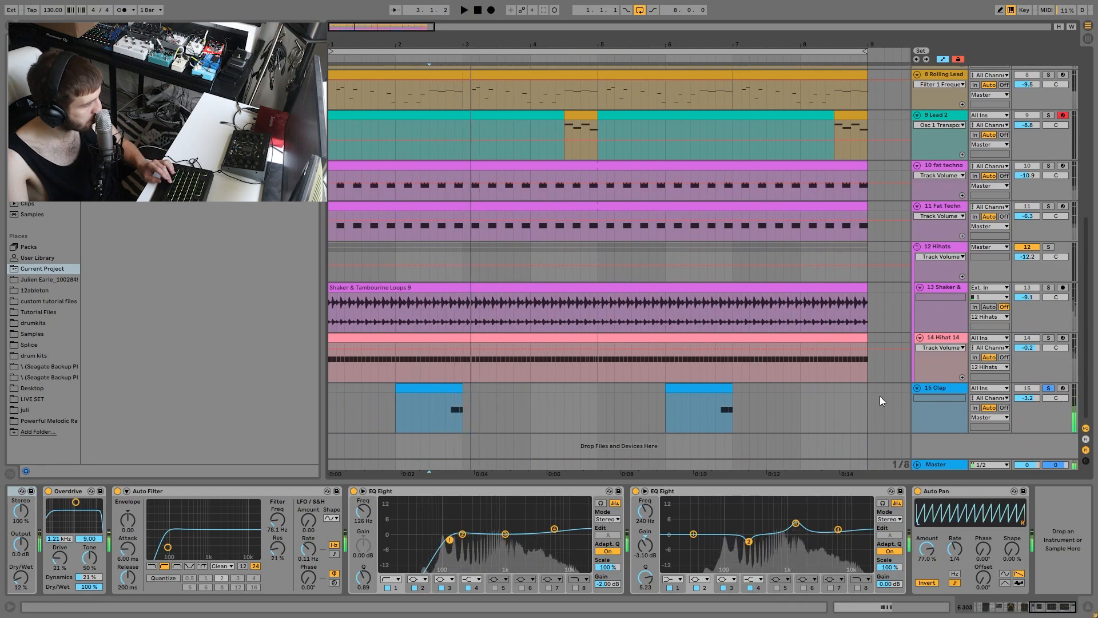
Step: Open the first Clap clip's notes, play the 303 and Clap from bar 2, and clear the solos
double_click(447, 395)
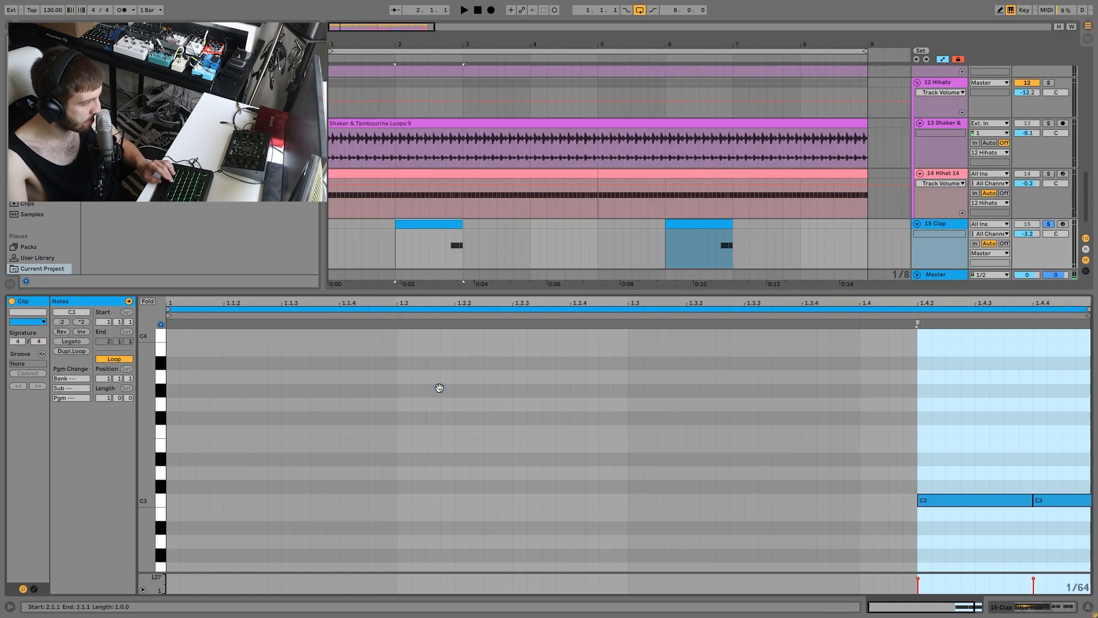
key("space")
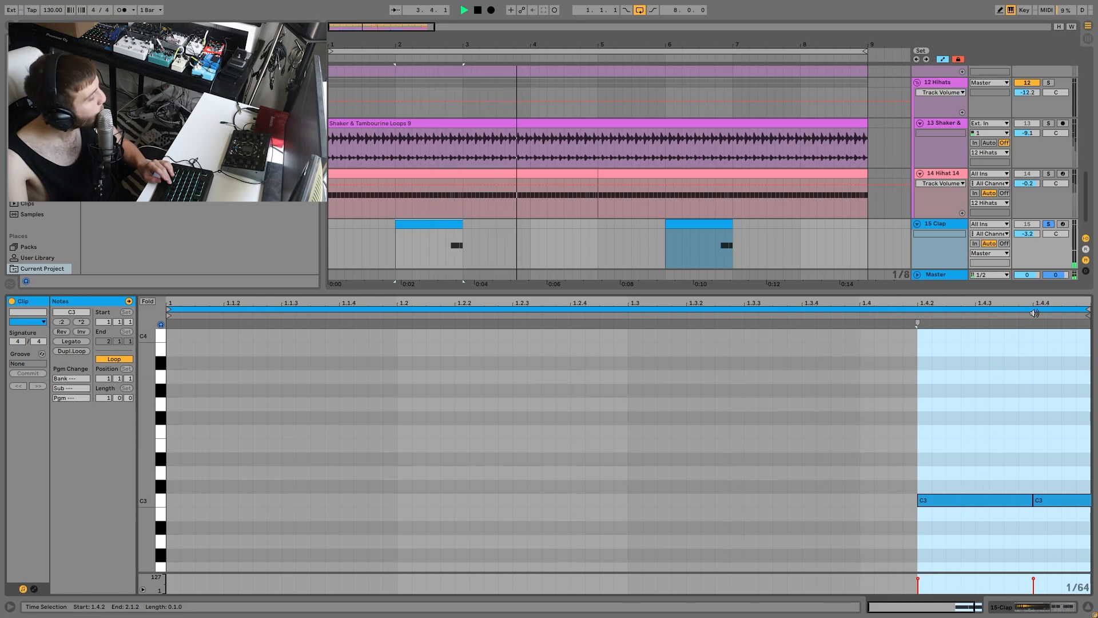
left_click(1048, 224)
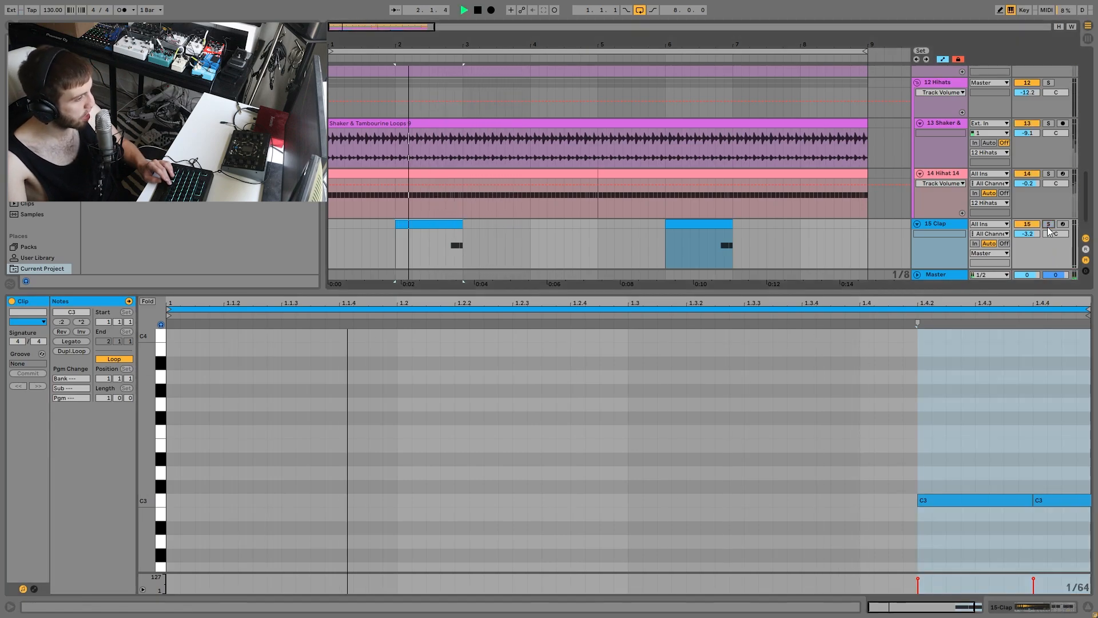
Step: Show the Clap track's sampler and Reverb again, and play the full mix from bar 1
left_click(946, 226)
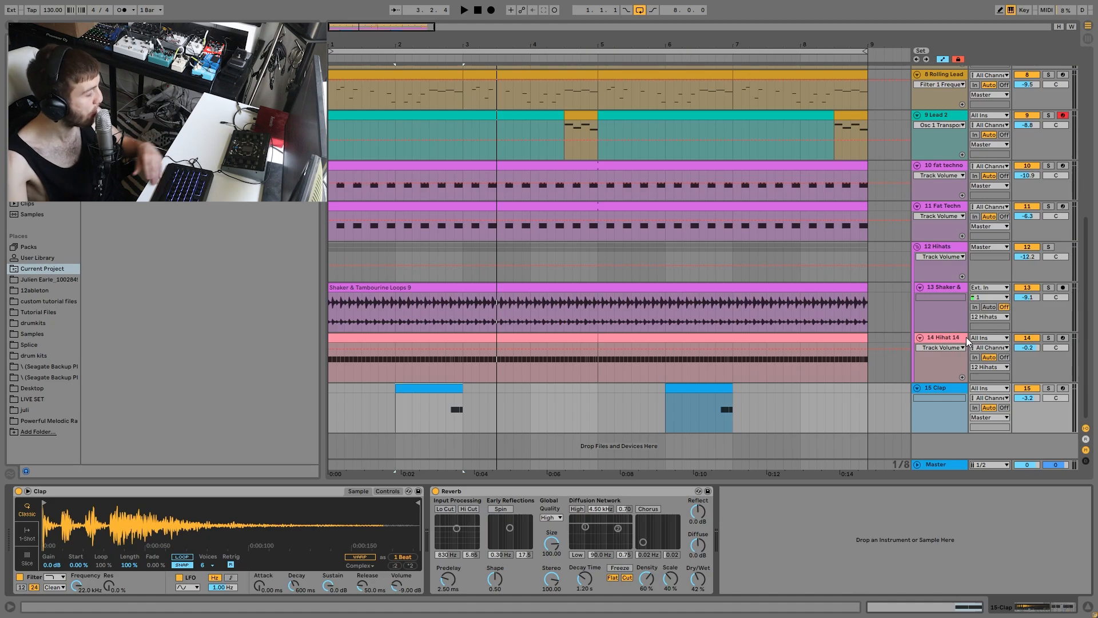
key("space")
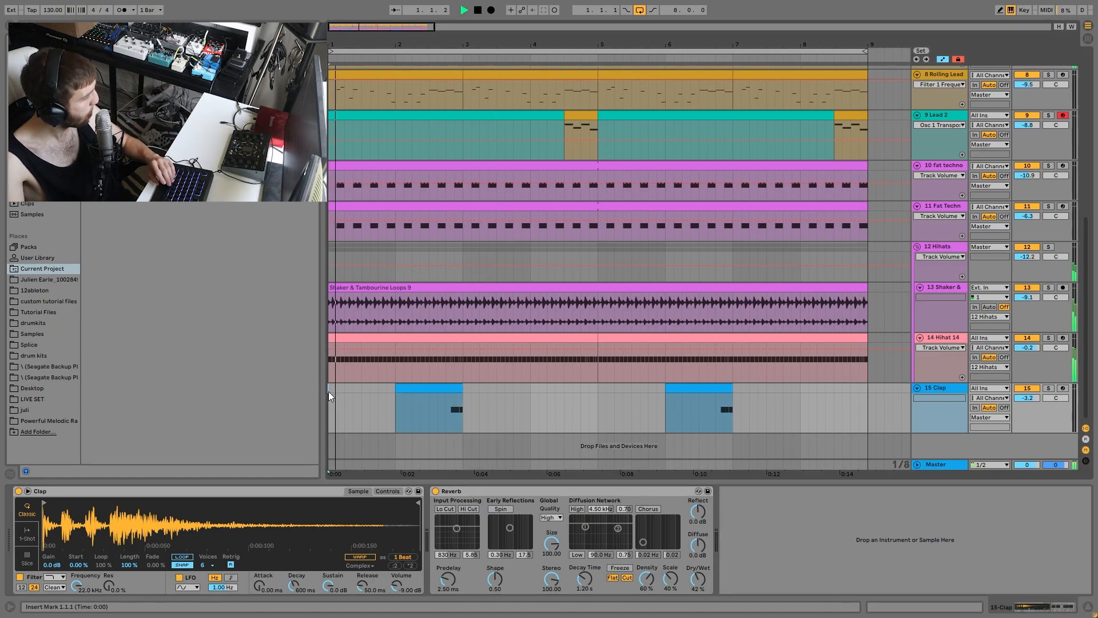
left_click(419, 387)
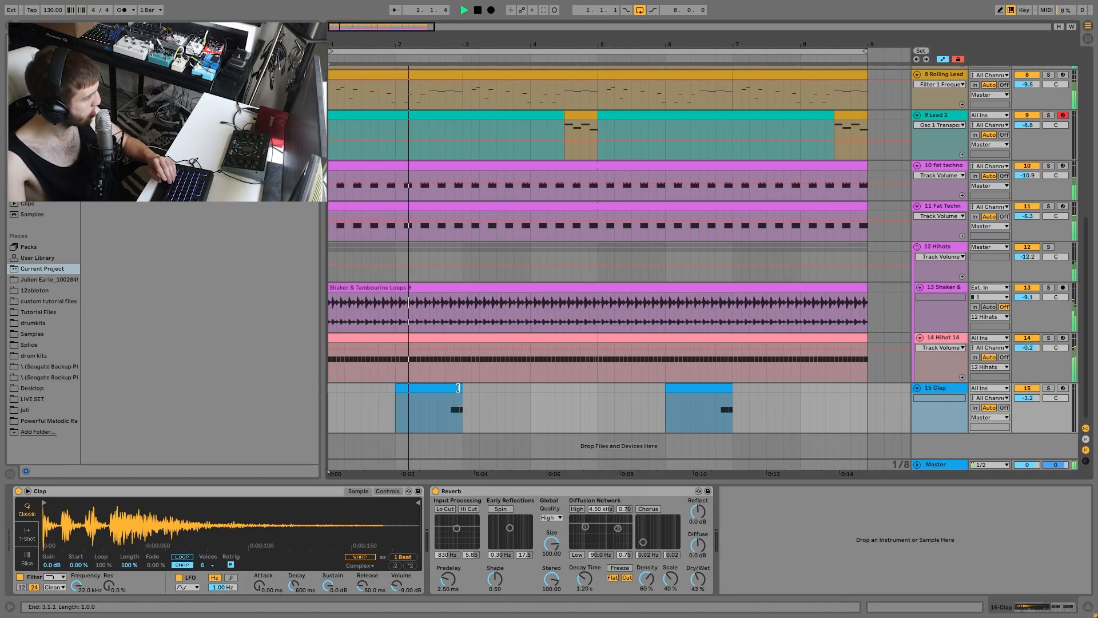
scroll(458, 387, "up", 8)
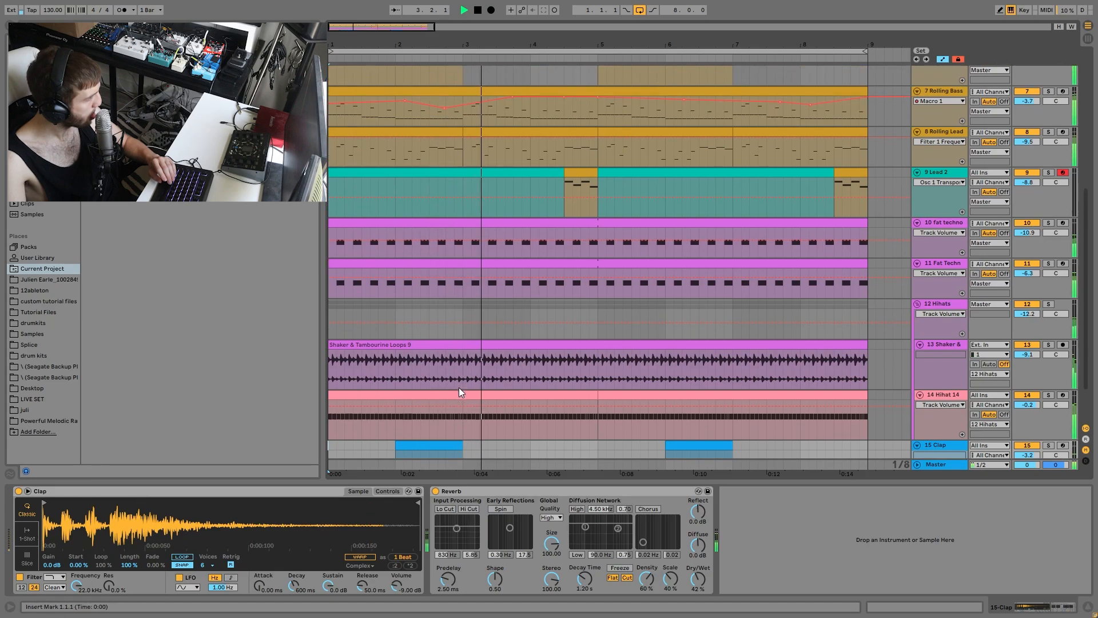
scroll(544, 387, "up", 1)
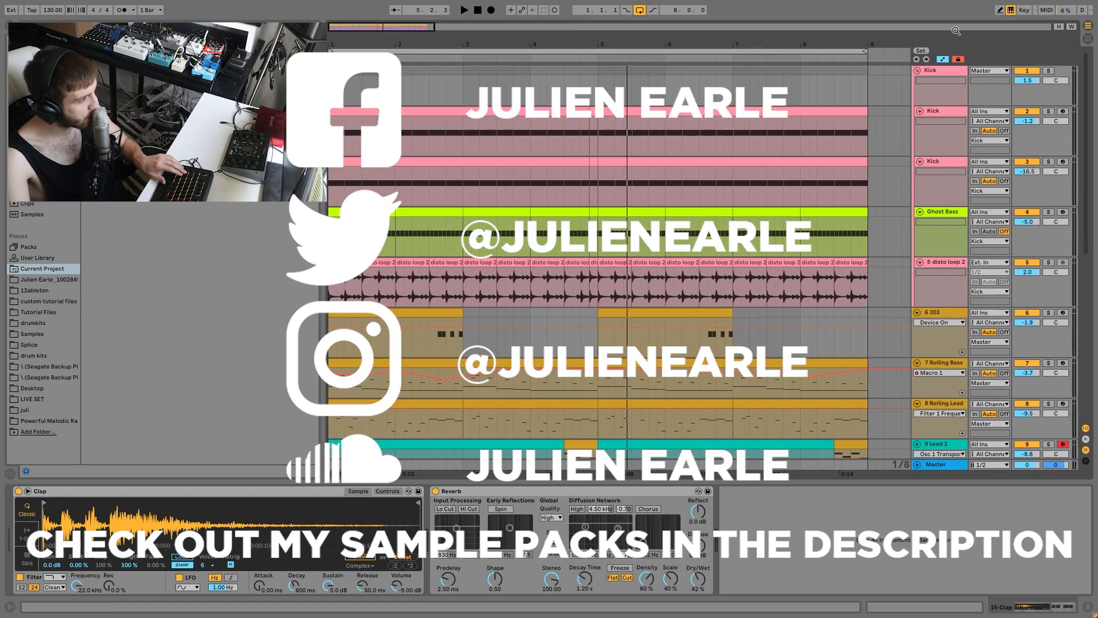
Step: Fold all tracks and show the device chains of Rolling Lead, Rolling Bass and 303 in turn
left_click(942, 68)
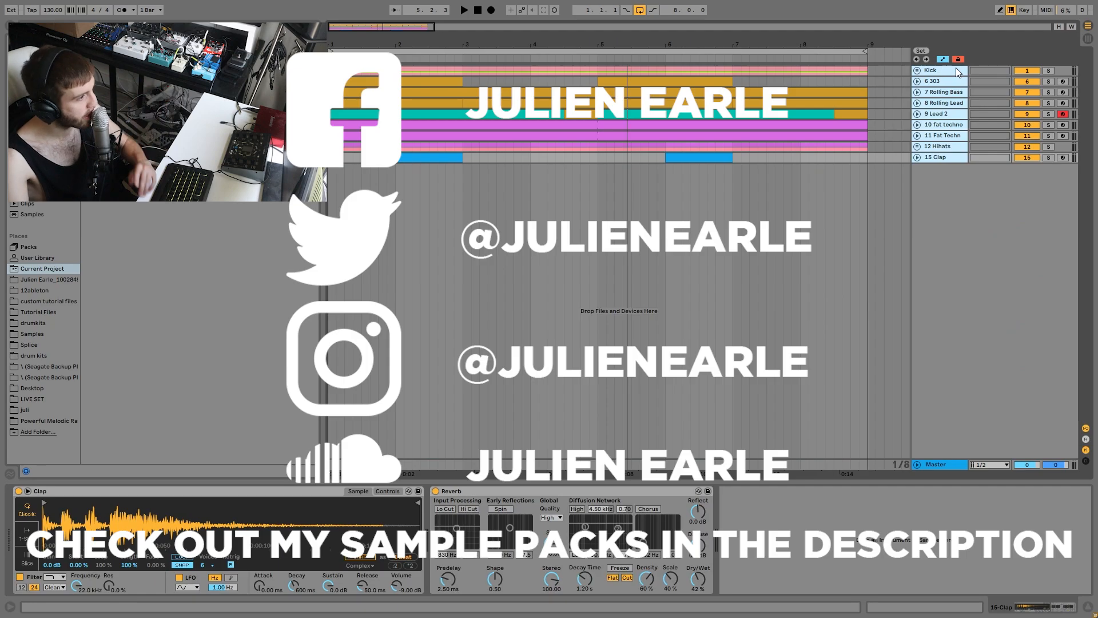
left_click(955, 69)
left_click(947, 112)
left_click(945, 101)
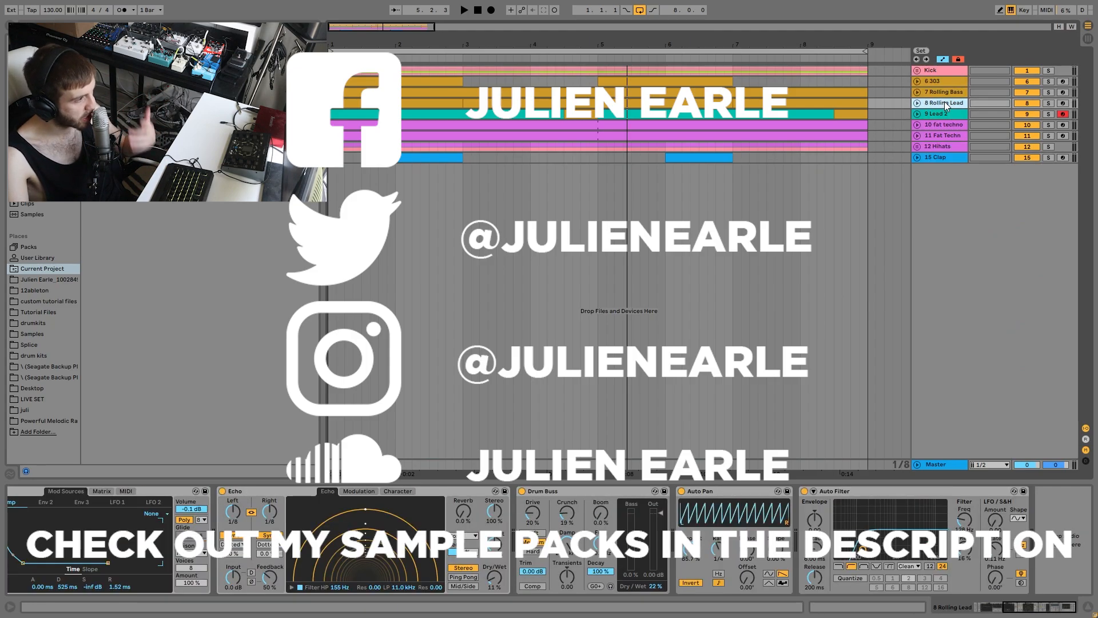
left_click(934, 90)
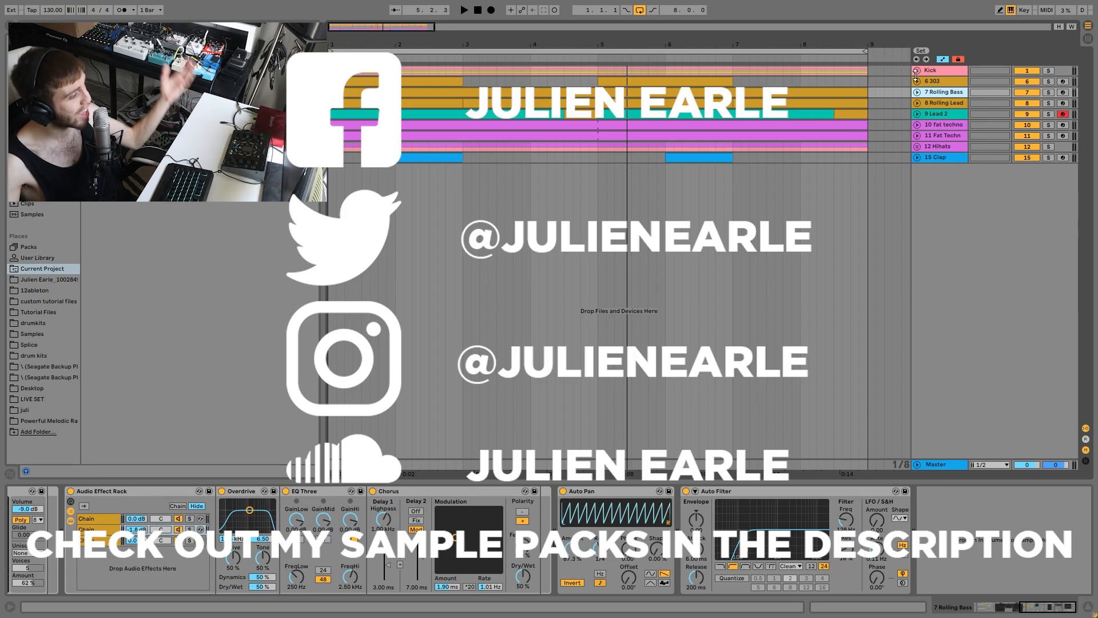
left_click(929, 81)
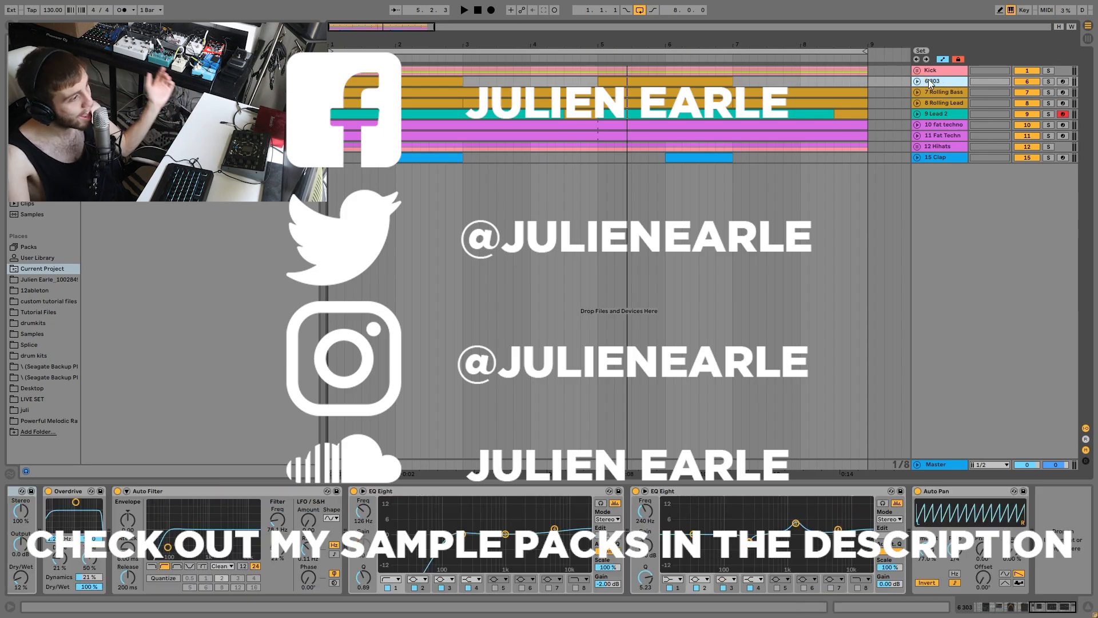